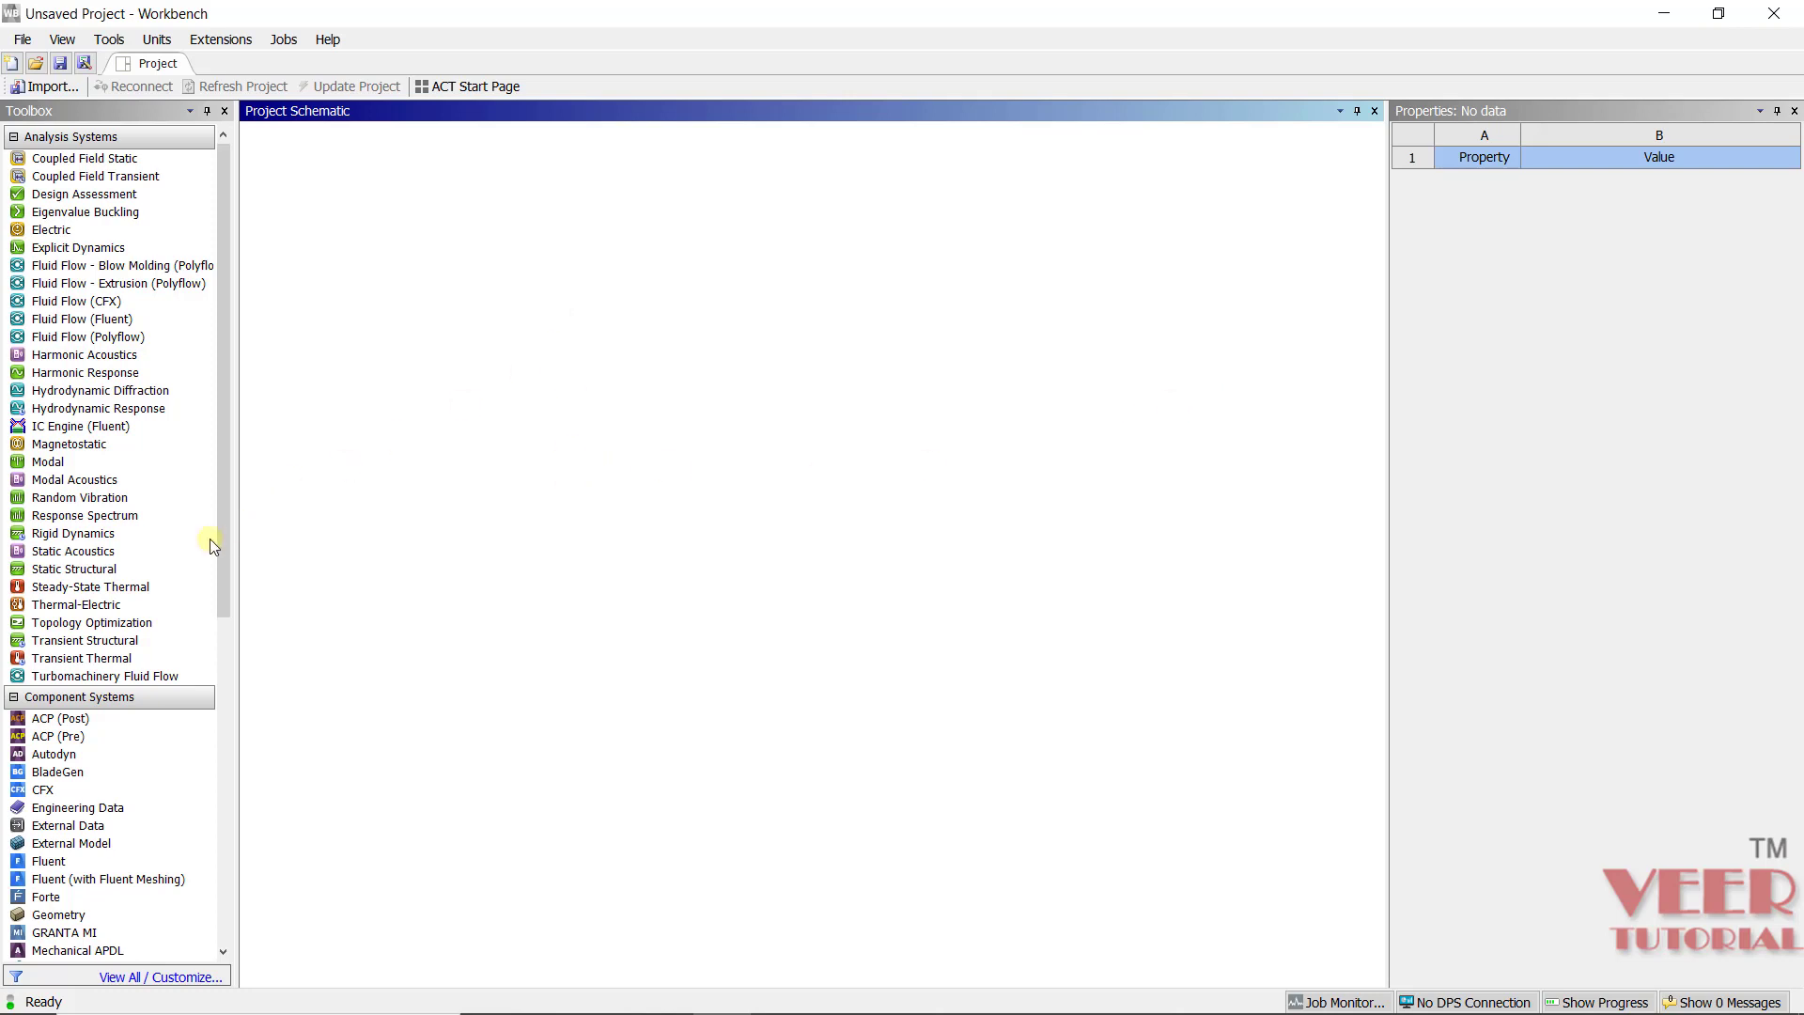
- Add a Static Structural system to the project schematic and import plate_with_hole.stp as its geometry
{"action": "left_click_drag", "start_coordinate": [60, 574], "coordinate": [340, 238]}
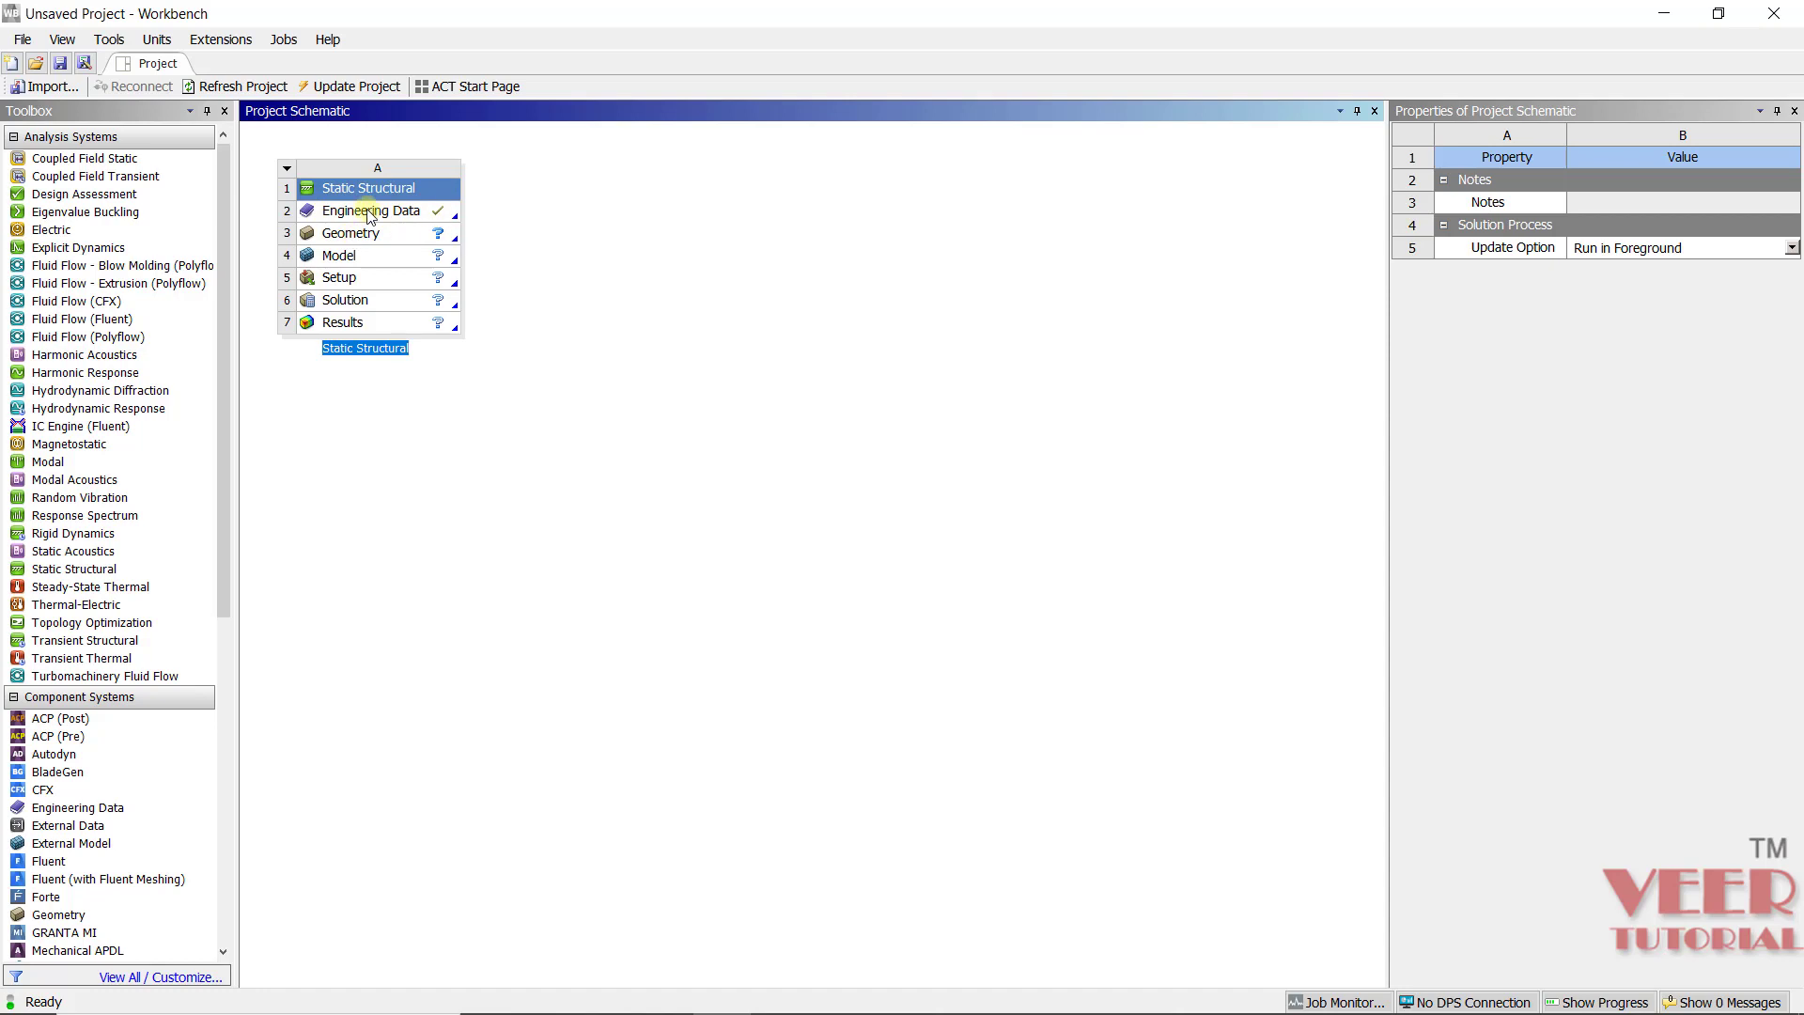
{"action": "left_click", "coordinate": [374, 235]}
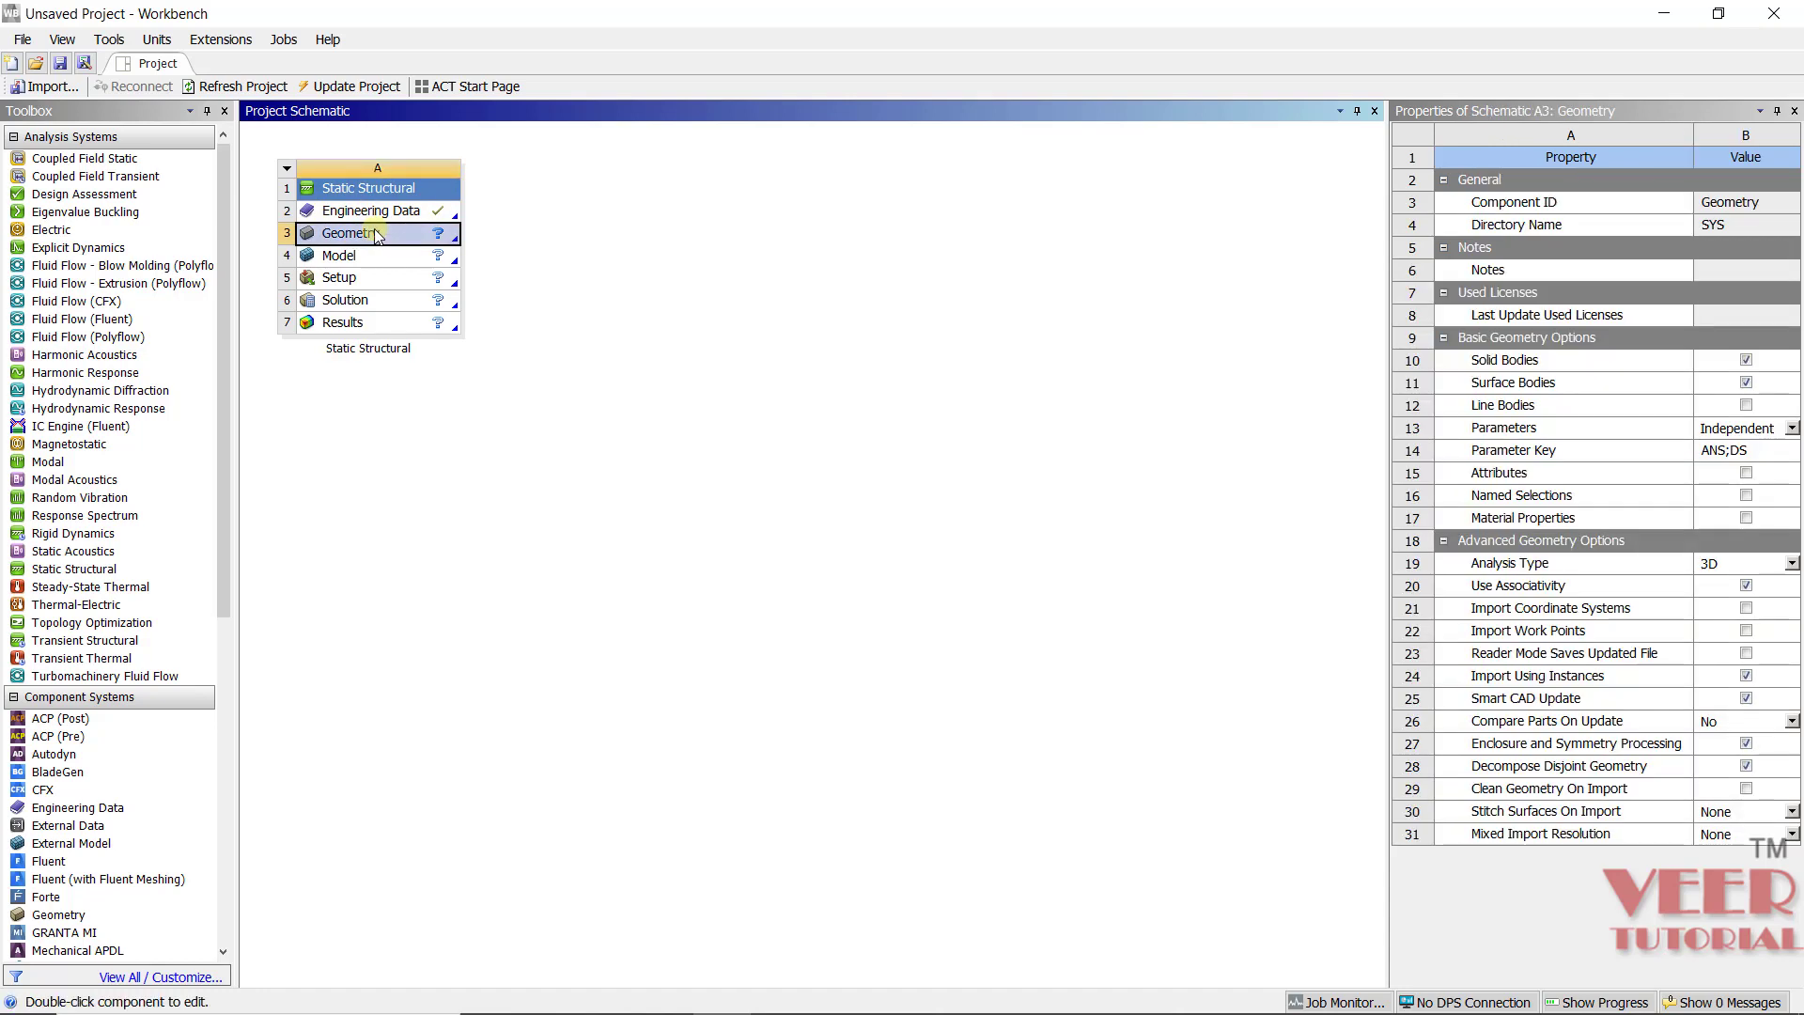
{"action": "right_click", "coordinate": [374, 235]}
{"action": "mouse_move", "coordinate": [569, 282]}
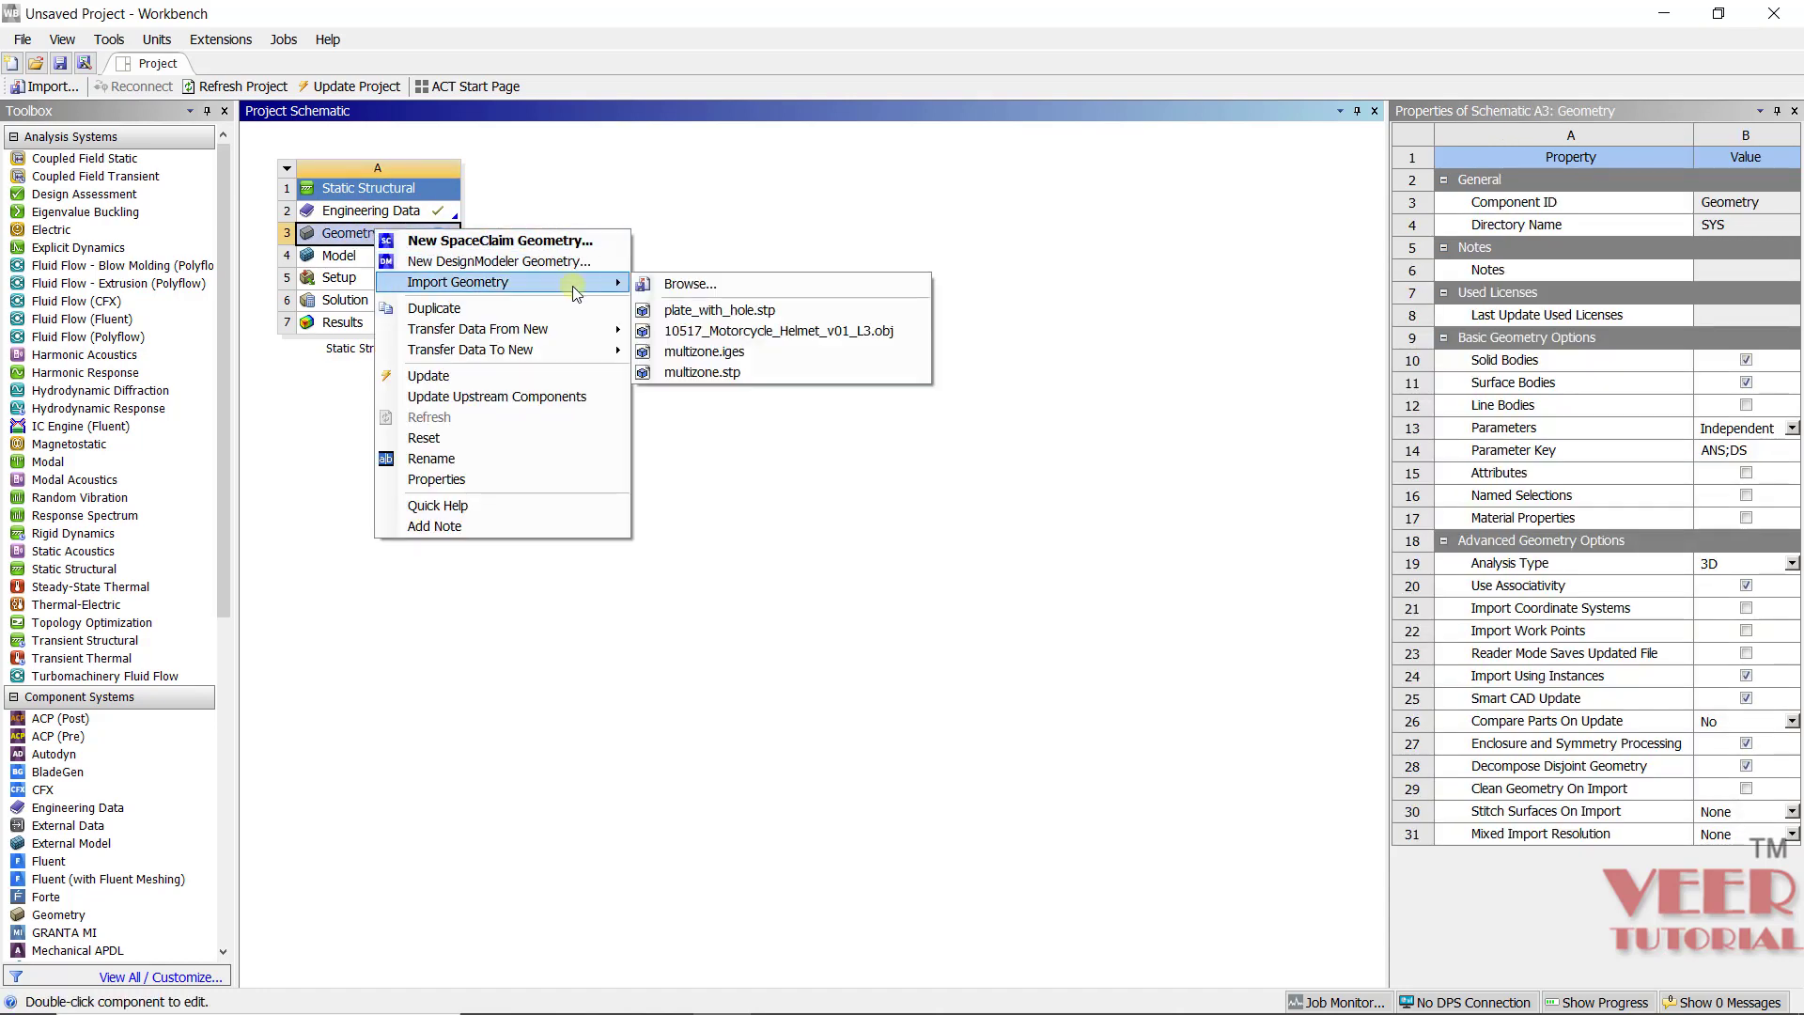
{"action": "left_click", "coordinate": [728, 283]}
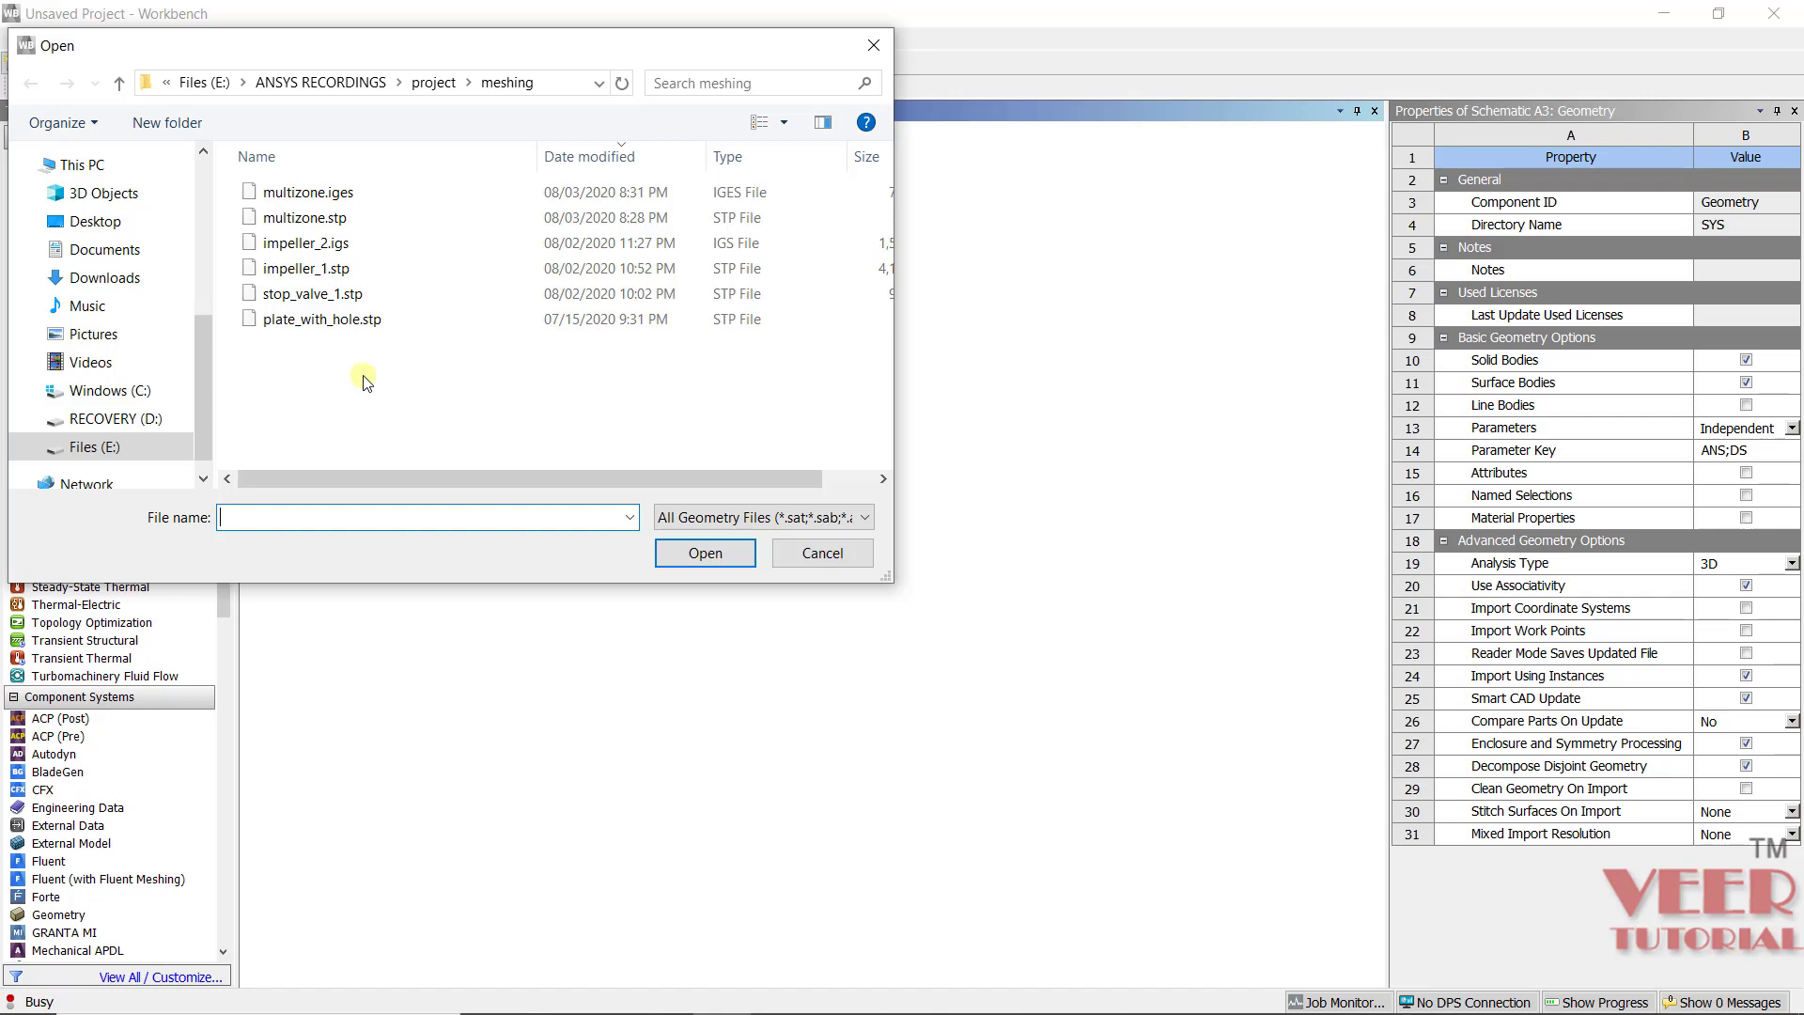
{"action": "left_click", "coordinate": [329, 322]}
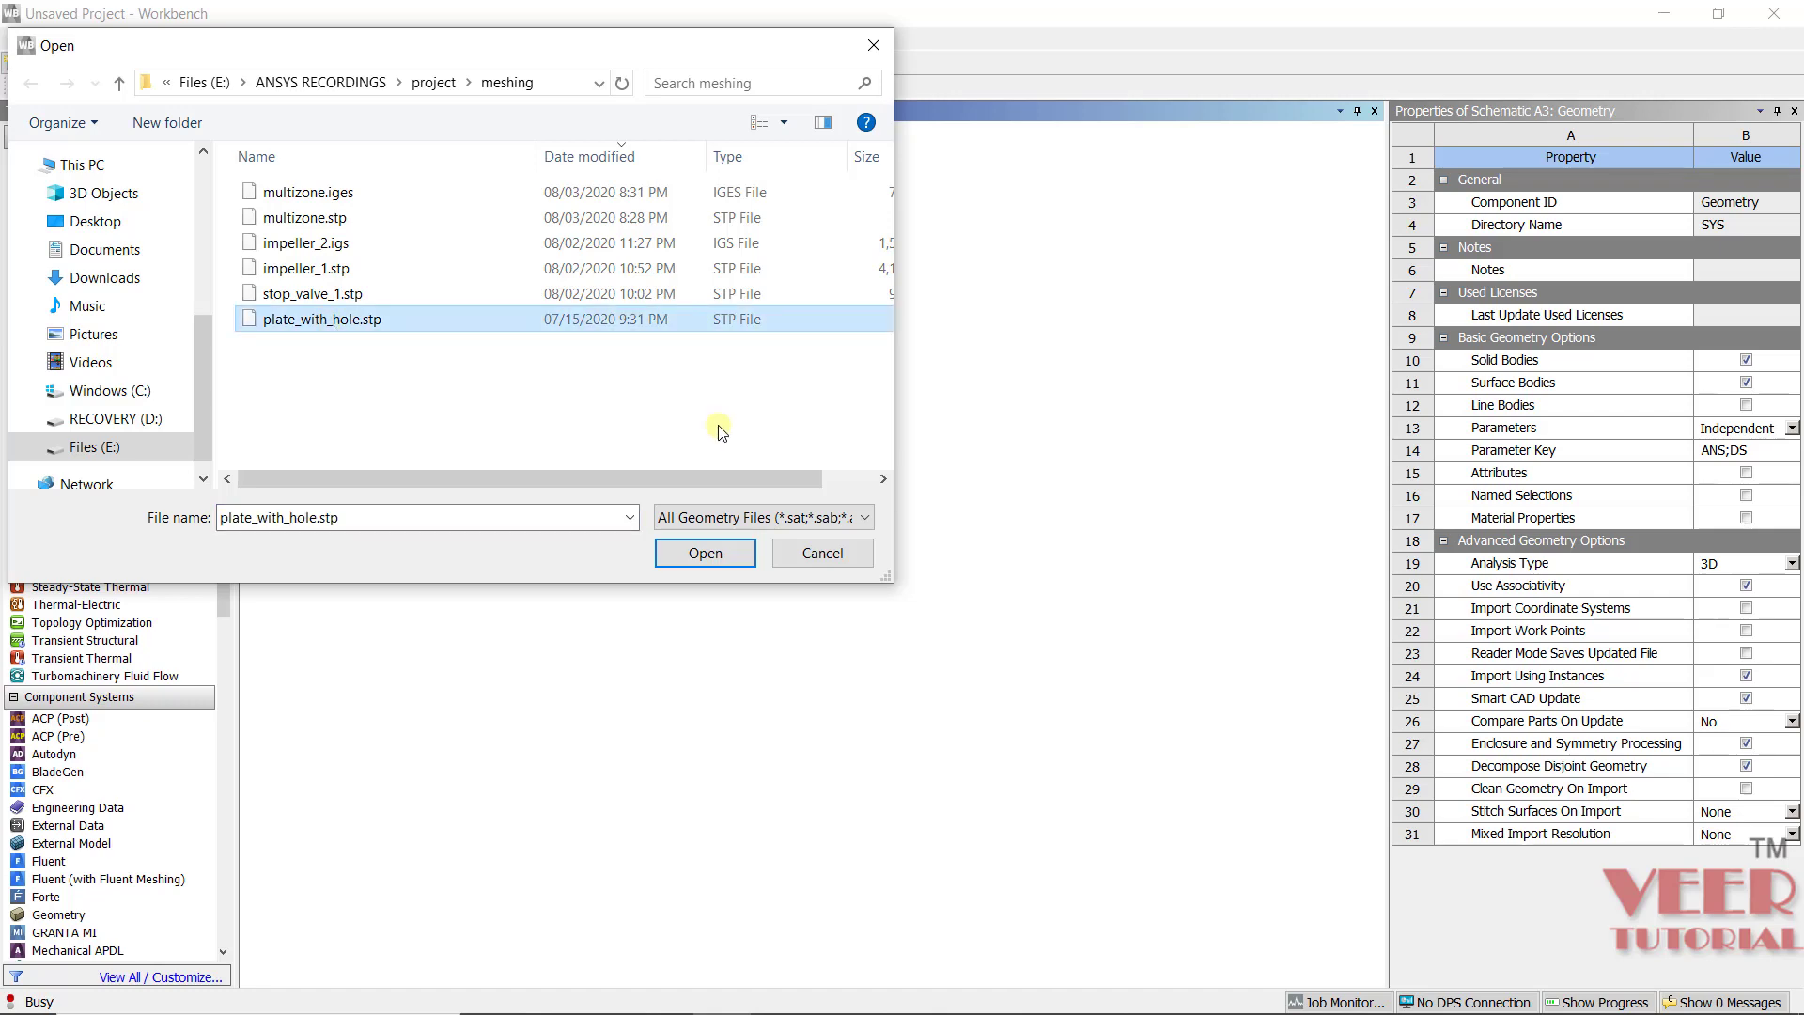
{"action": "left_click", "coordinate": [718, 556]}
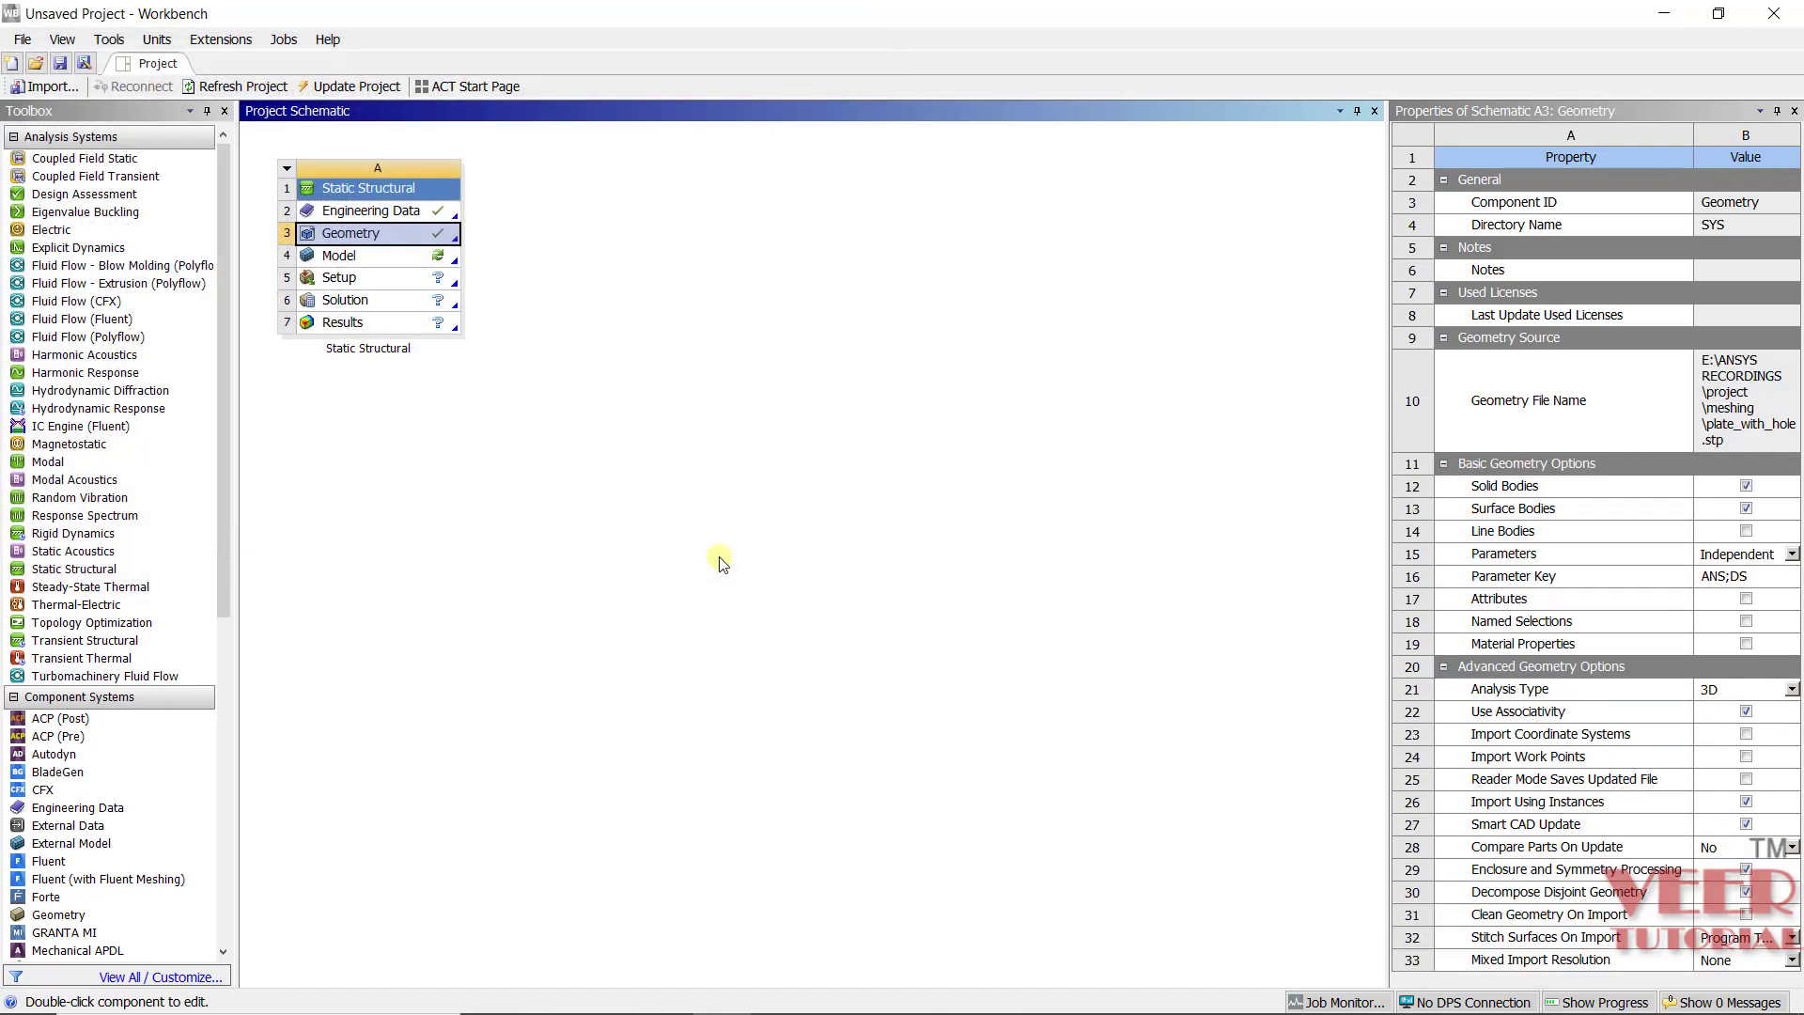
- Open the Static Structural system's model for editing in Mechanical
{"action": "left_click", "coordinate": [363, 258]}
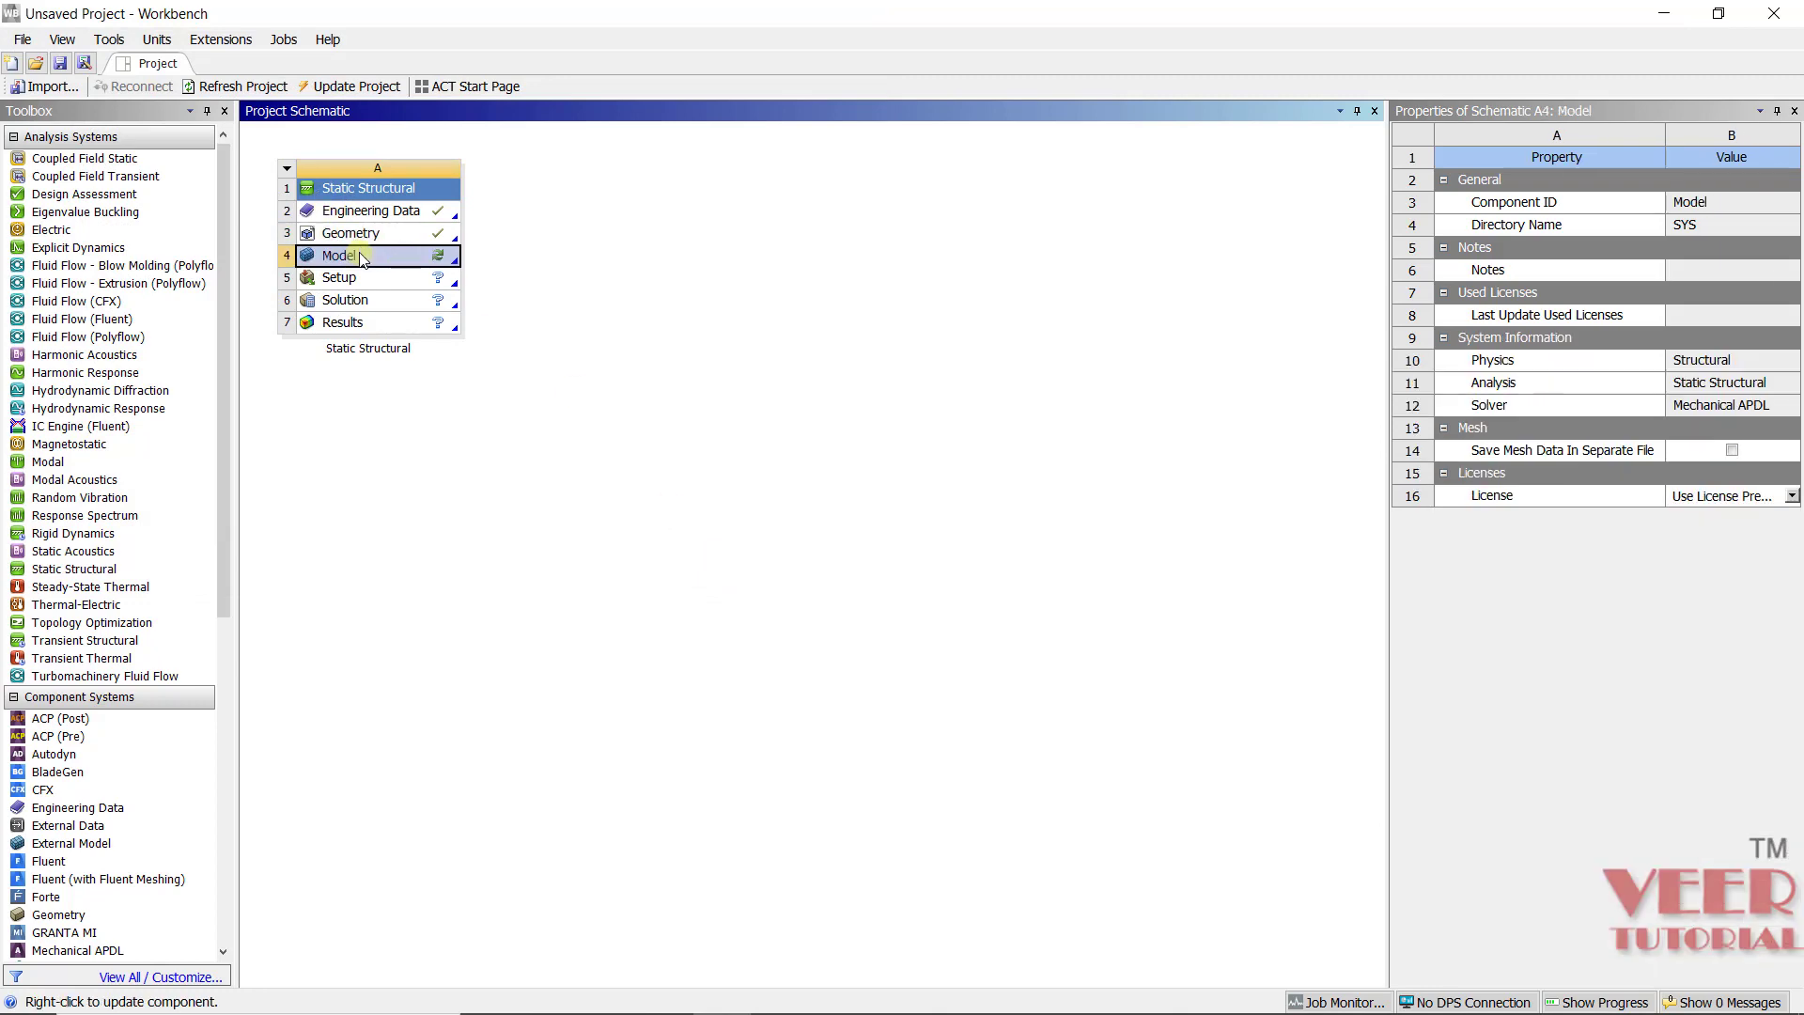
{"action": "right_click", "coordinate": [363, 258]}
{"action": "left_click", "coordinate": [472, 270]}
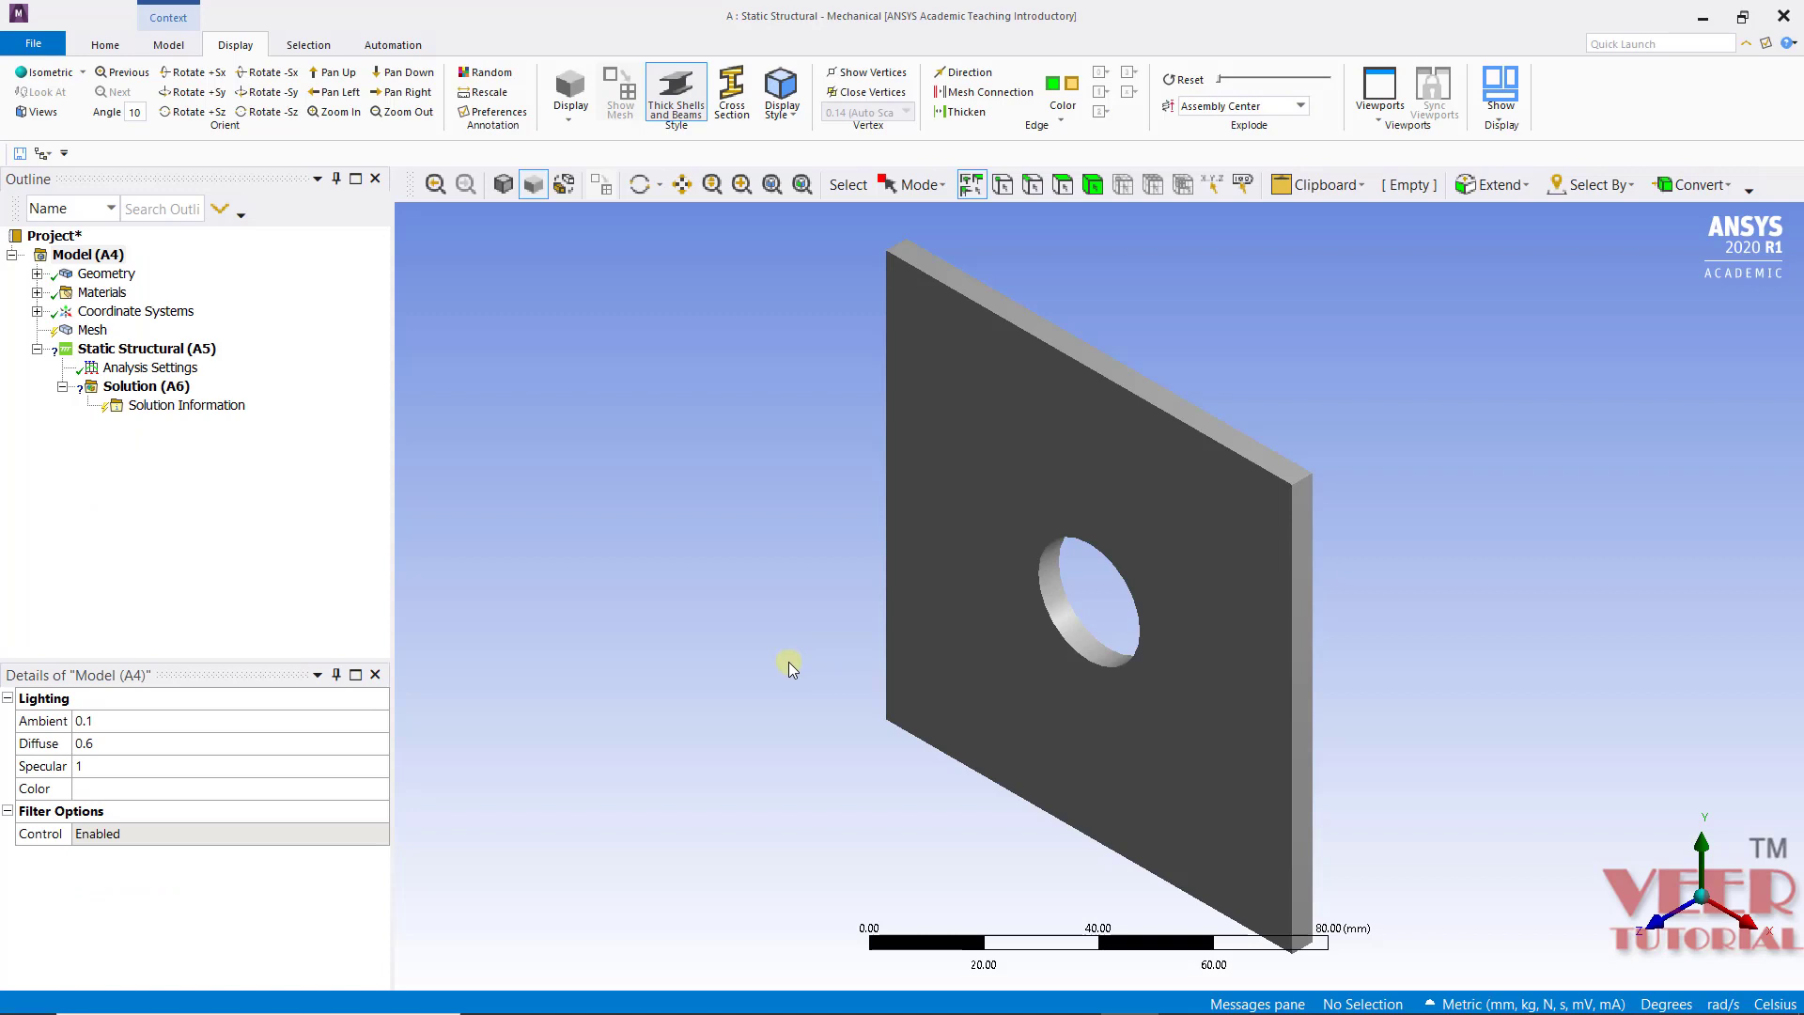
- Check which unit system is active for the plate model
{"action": "middle_click_drag", "start_coordinate": [784, 676], "coordinate": [1142, 455]}
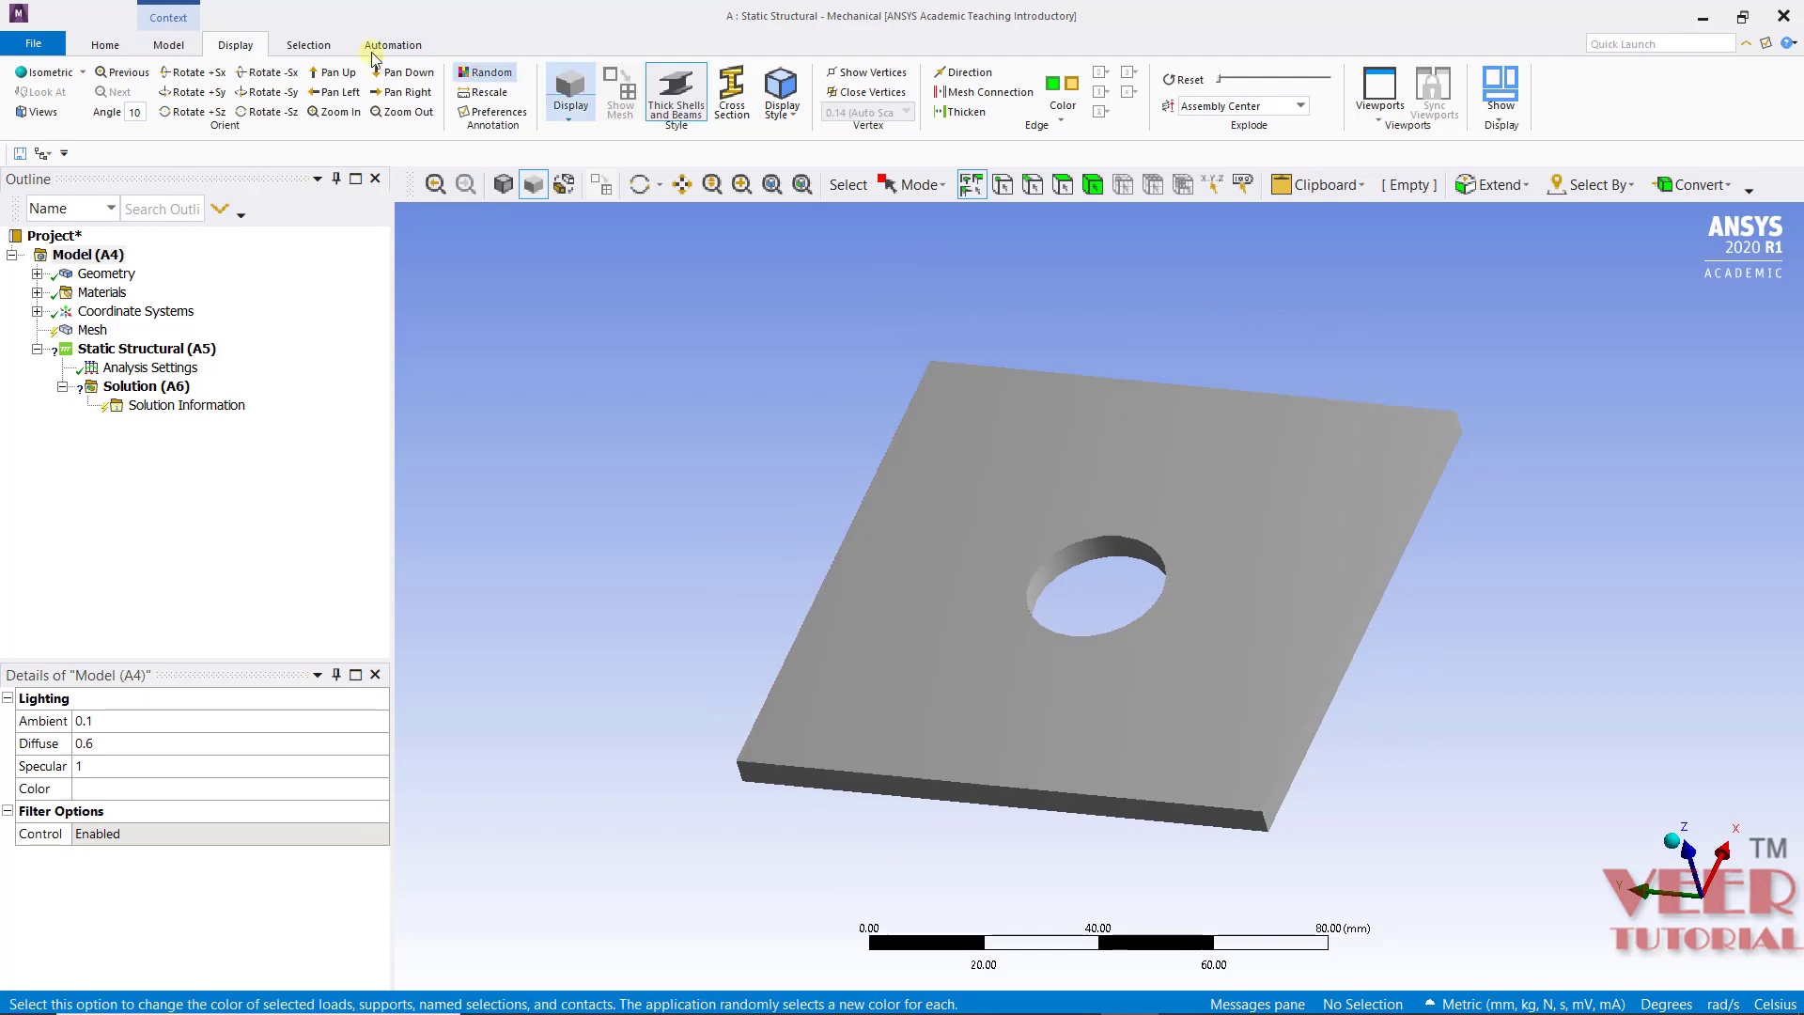
{"action": "left_click", "coordinate": [120, 52]}
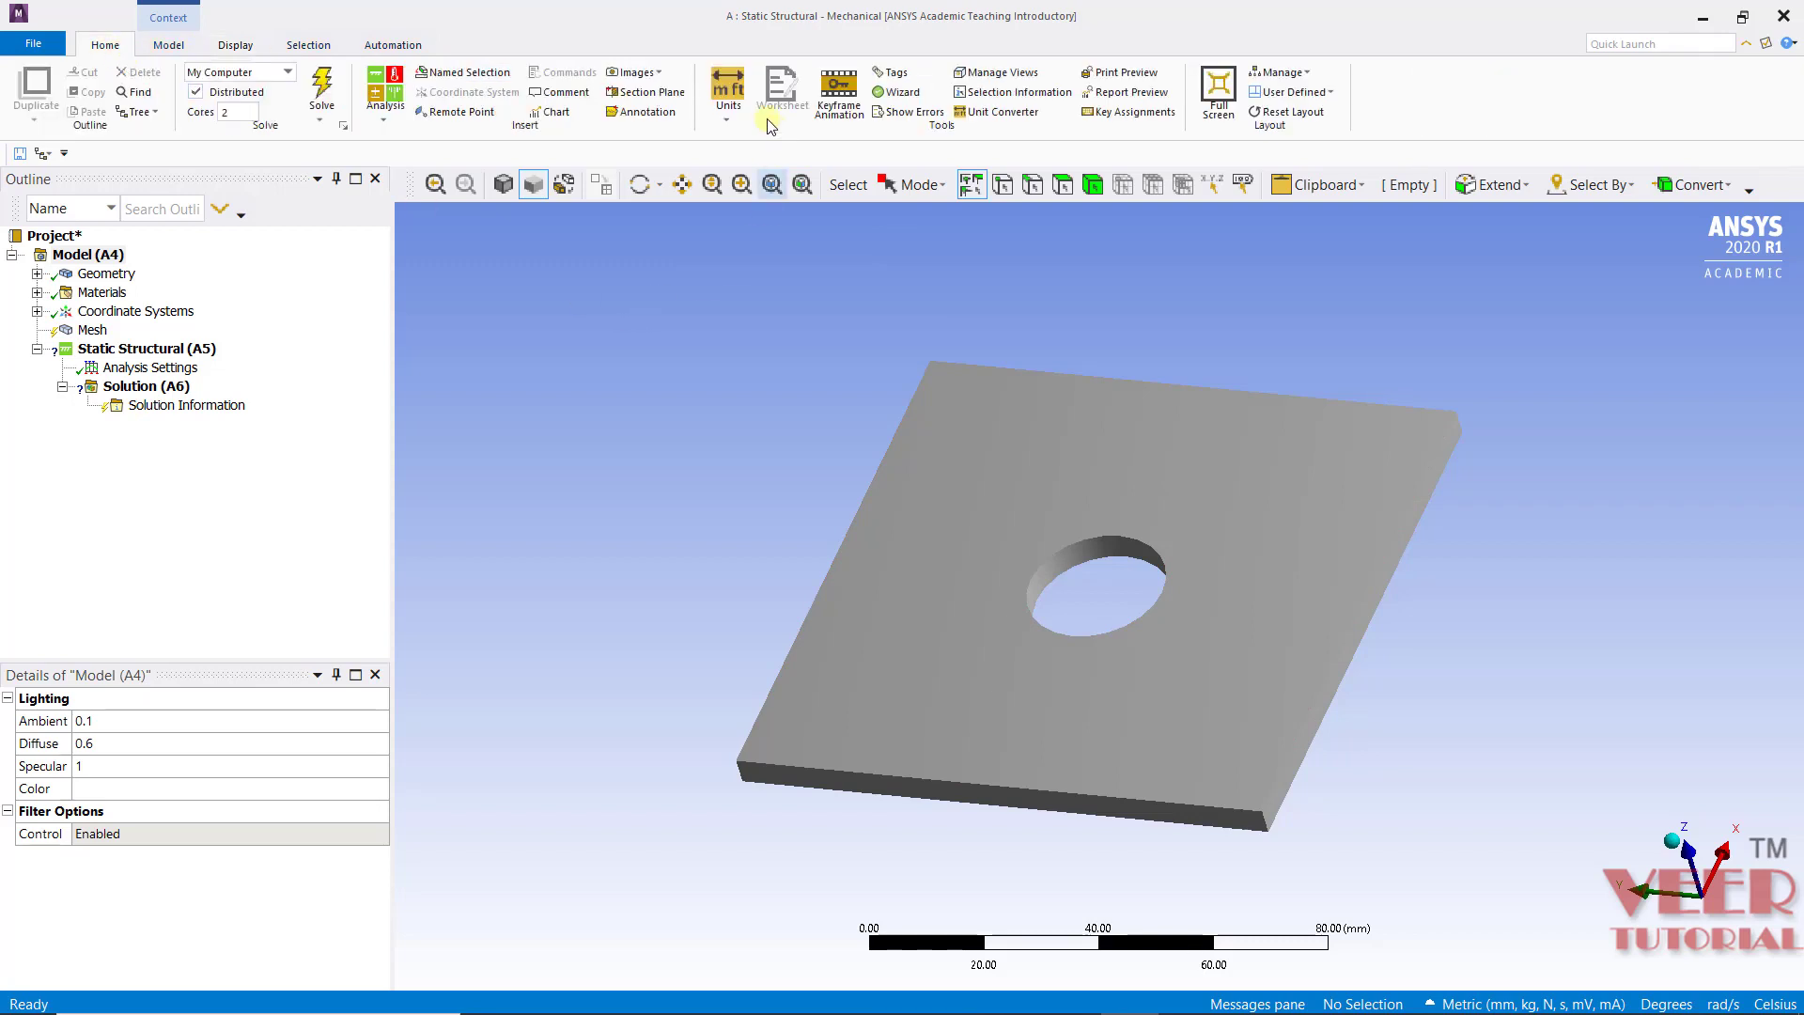
{"action": "left_click", "coordinate": [730, 120]}
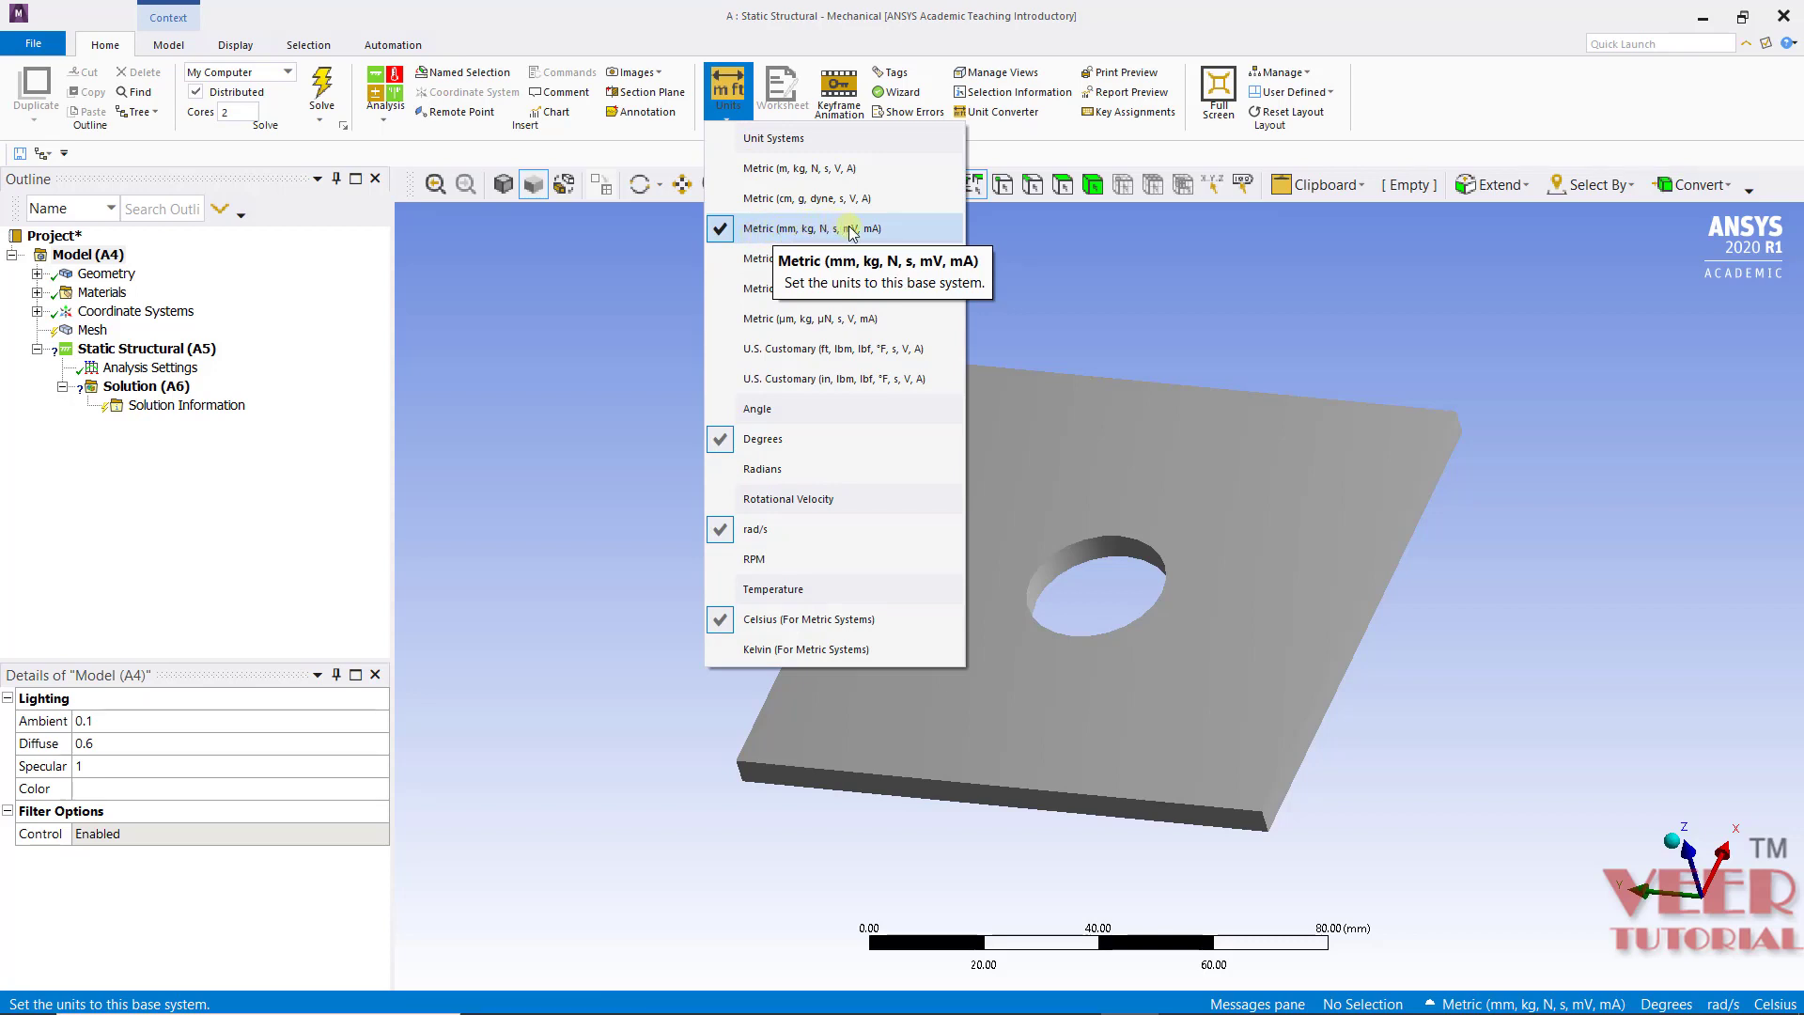
{"action": "left_click", "coordinate": [1195, 294]}
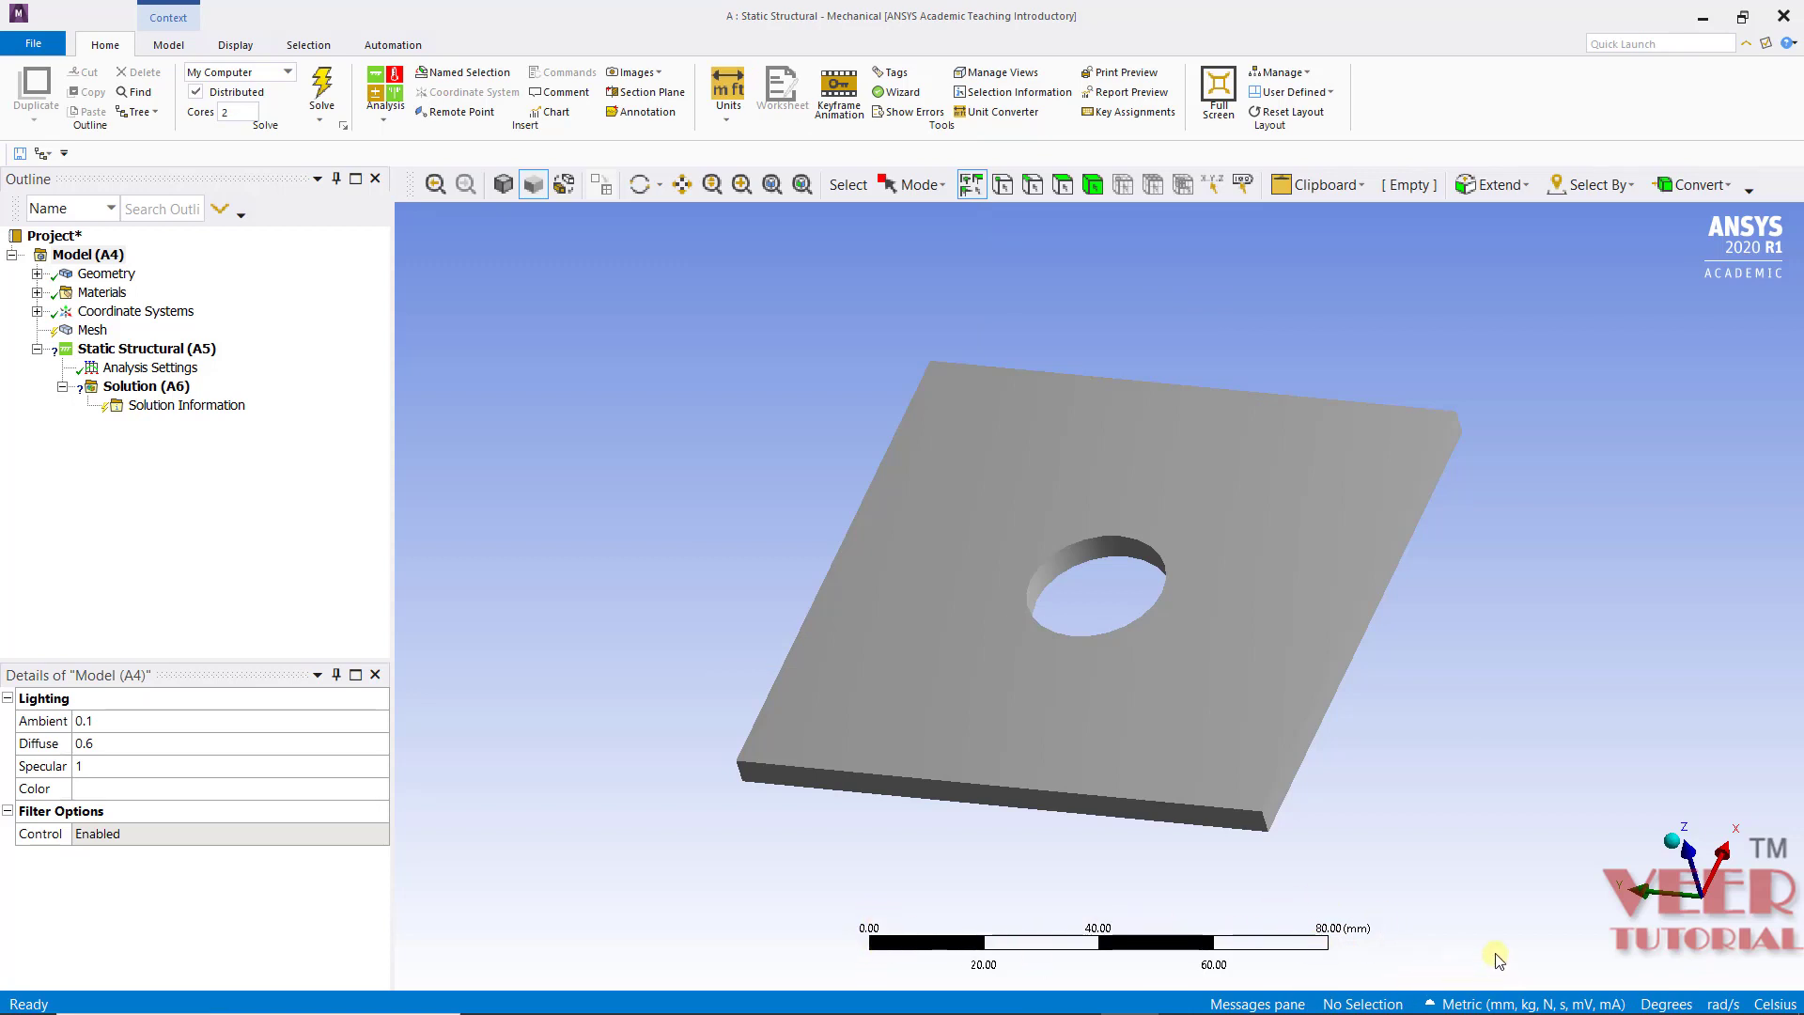
{"action": "middle_click_drag", "start_coordinate": [1186, 791], "coordinate": [1173, 773]}
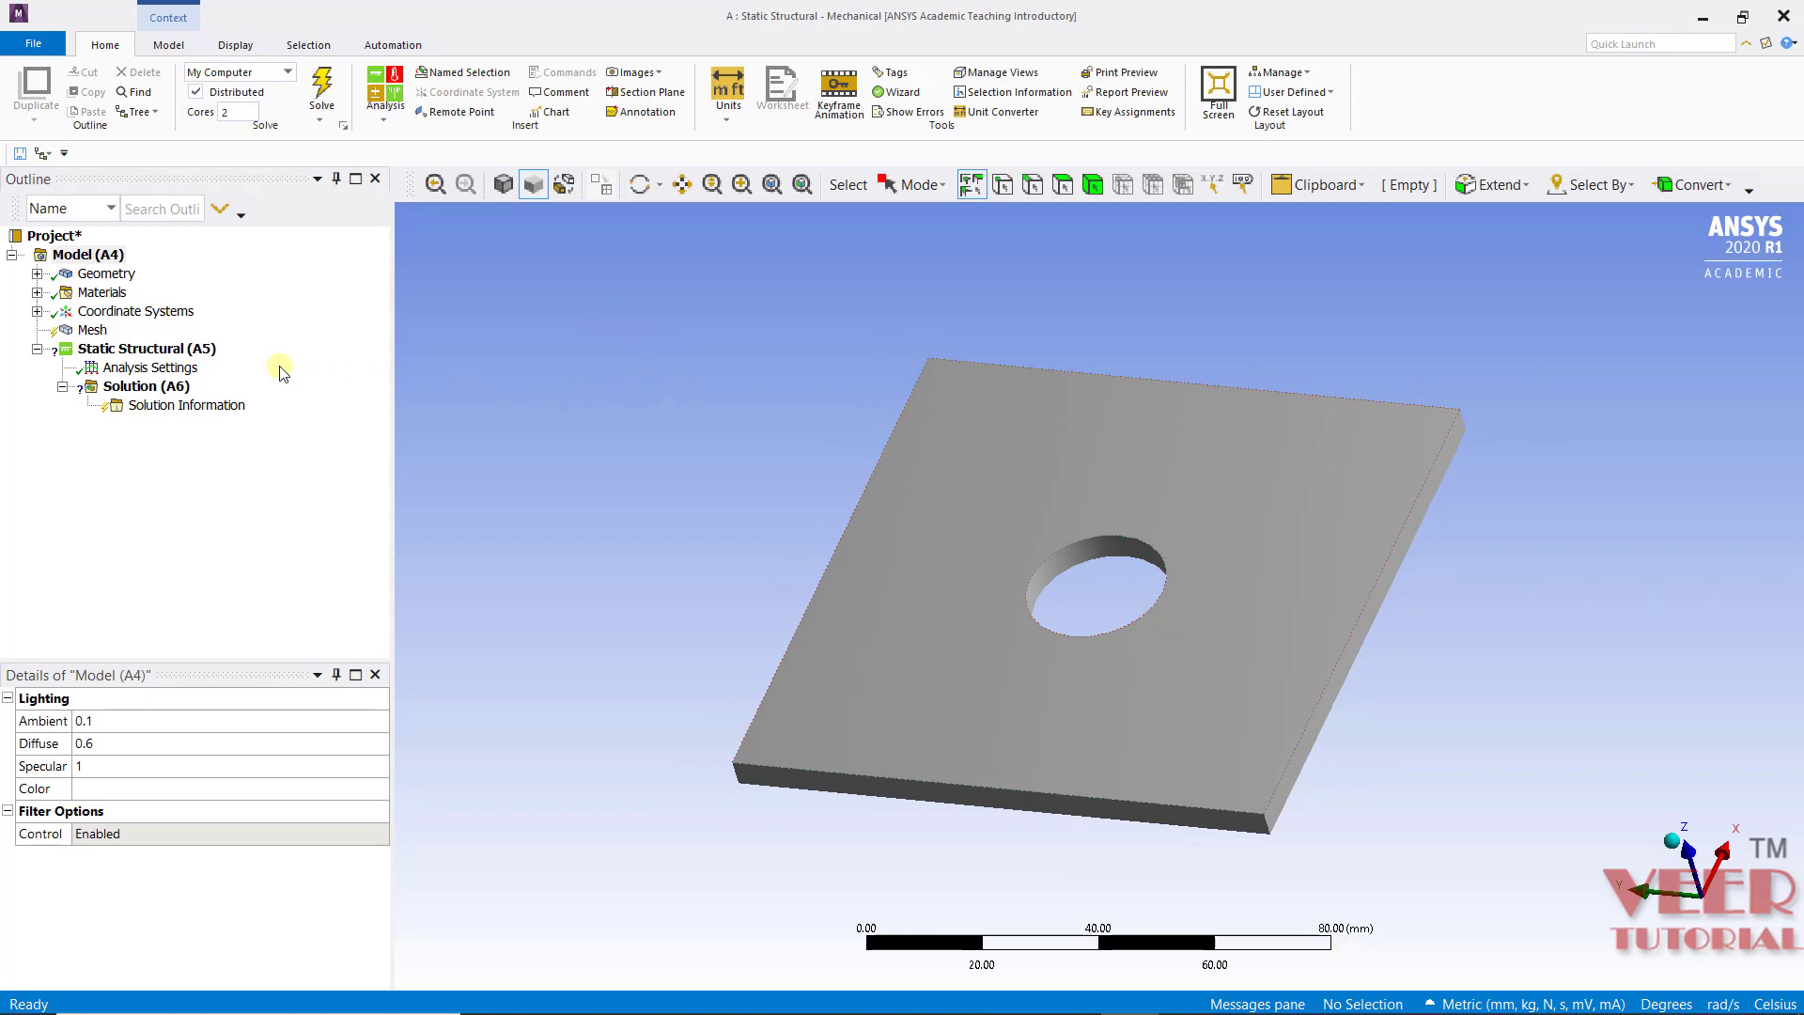
- Generate the plate's mesh with the default settings
{"action": "left_click", "coordinate": [94, 331]}
{"action": "right_click", "coordinate": [94, 330]}
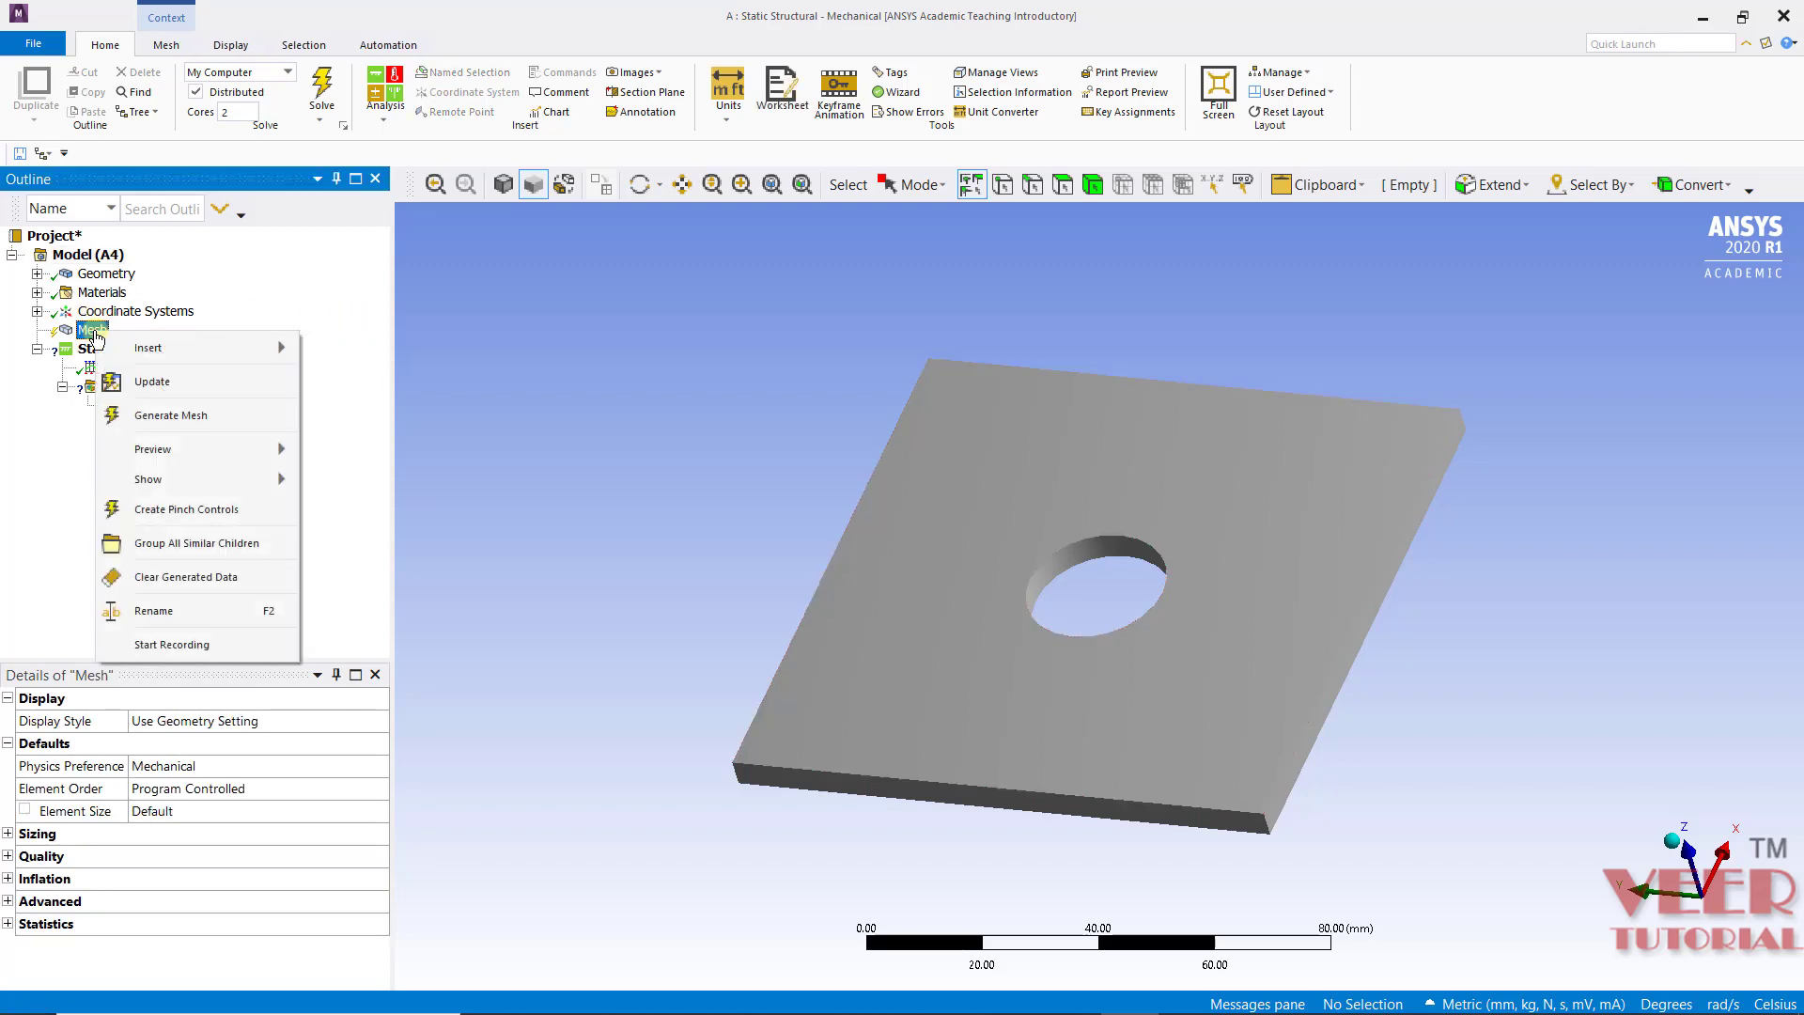
{"action": "left_click", "coordinate": [187, 414]}
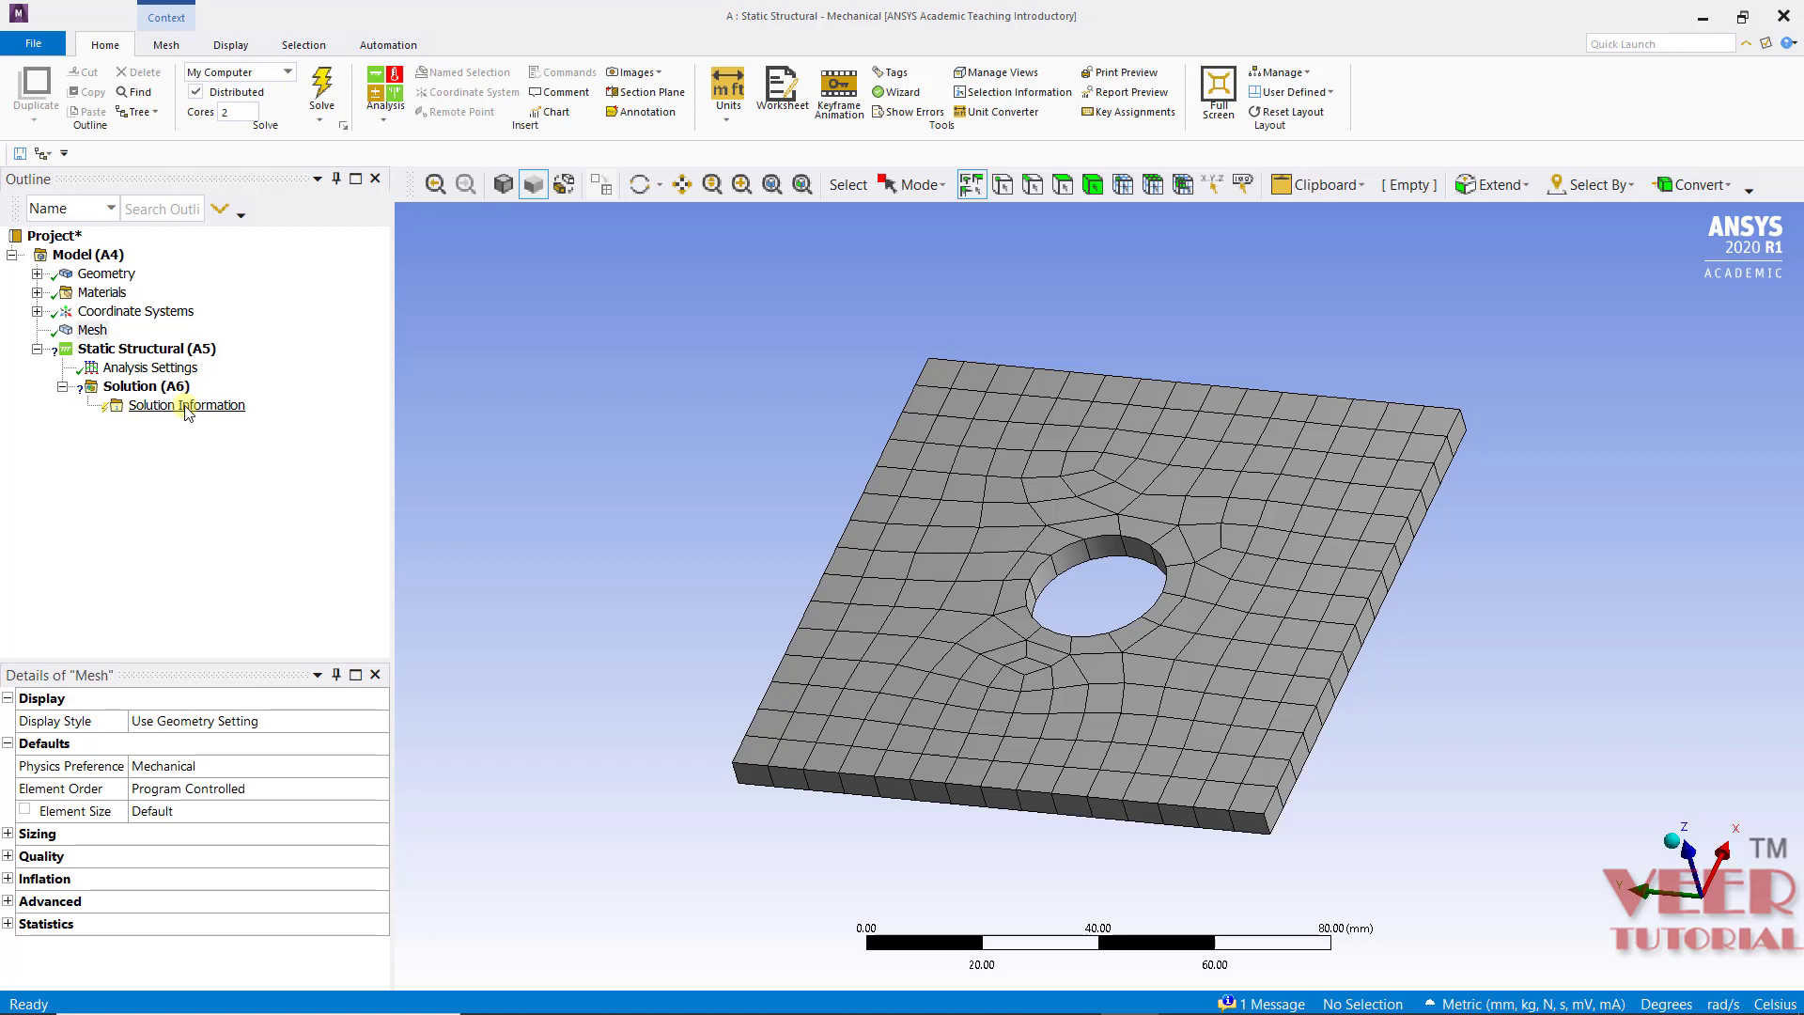
- Review the local mesh controls that can be inserted under Mesh, such as Method, Sizing and Refinement
{"action": "left_click", "coordinate": [91, 331]}
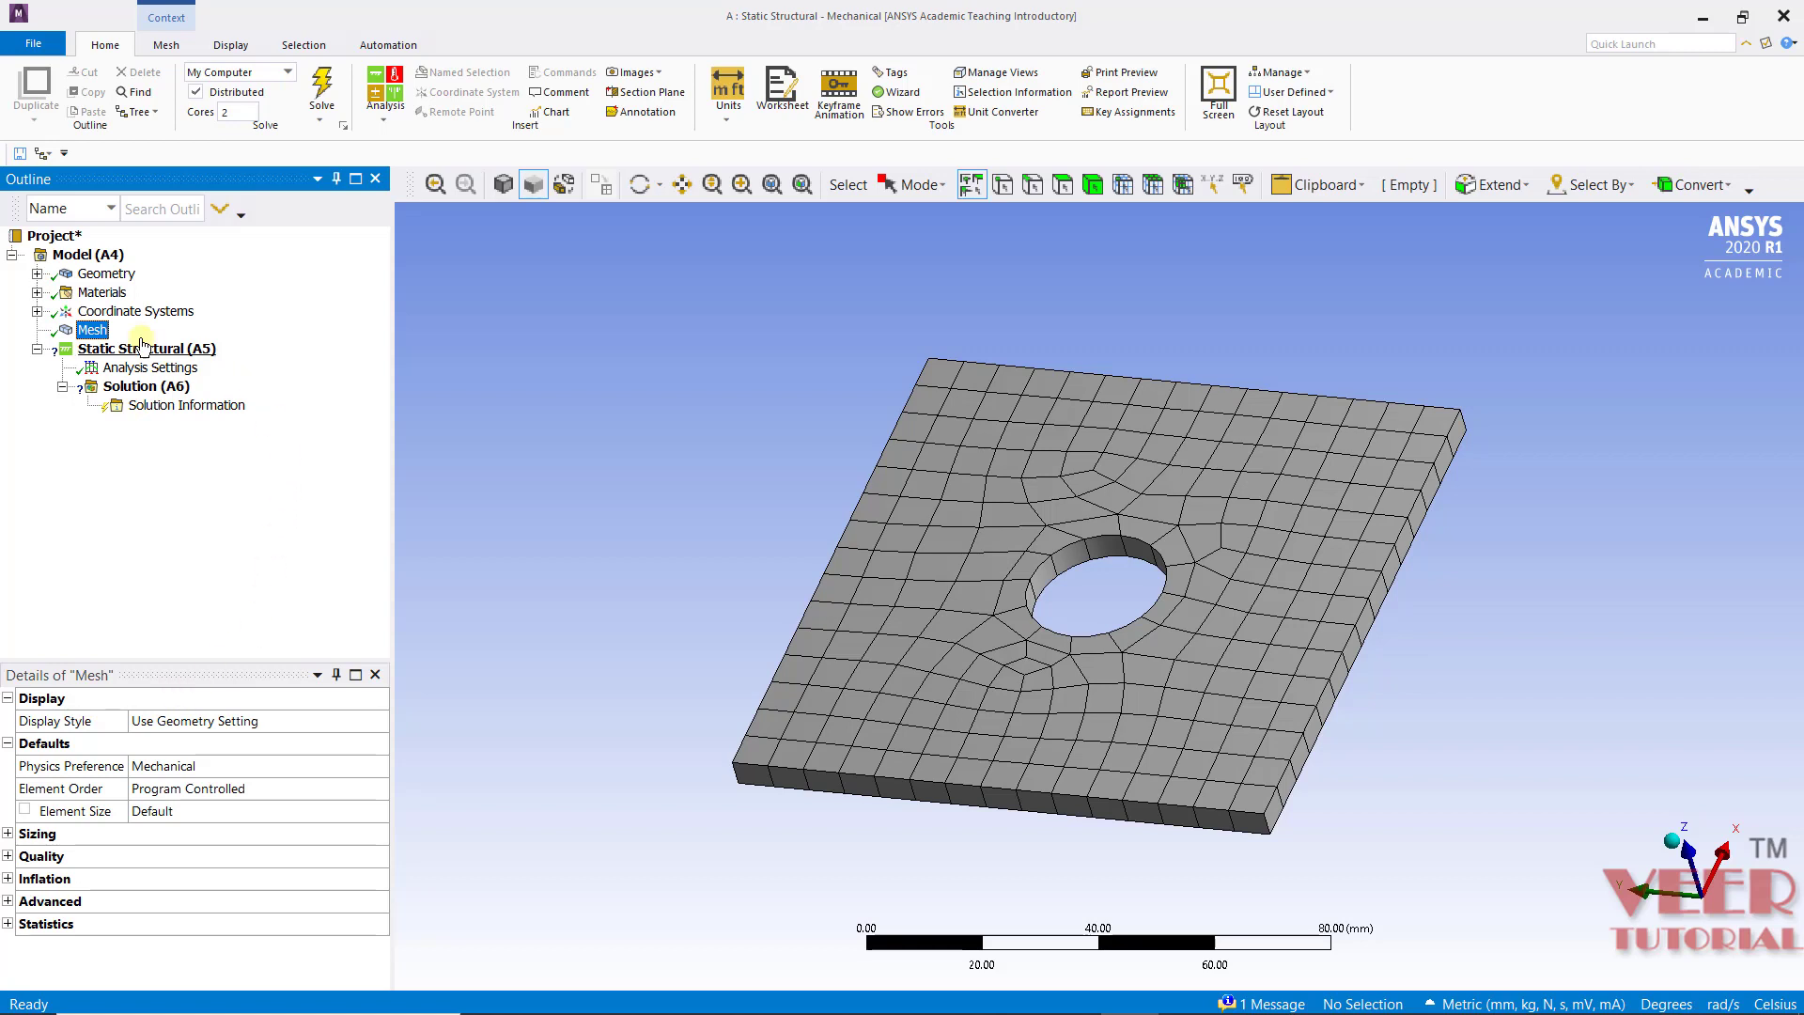
{"action": "right_click", "coordinate": [105, 338]}
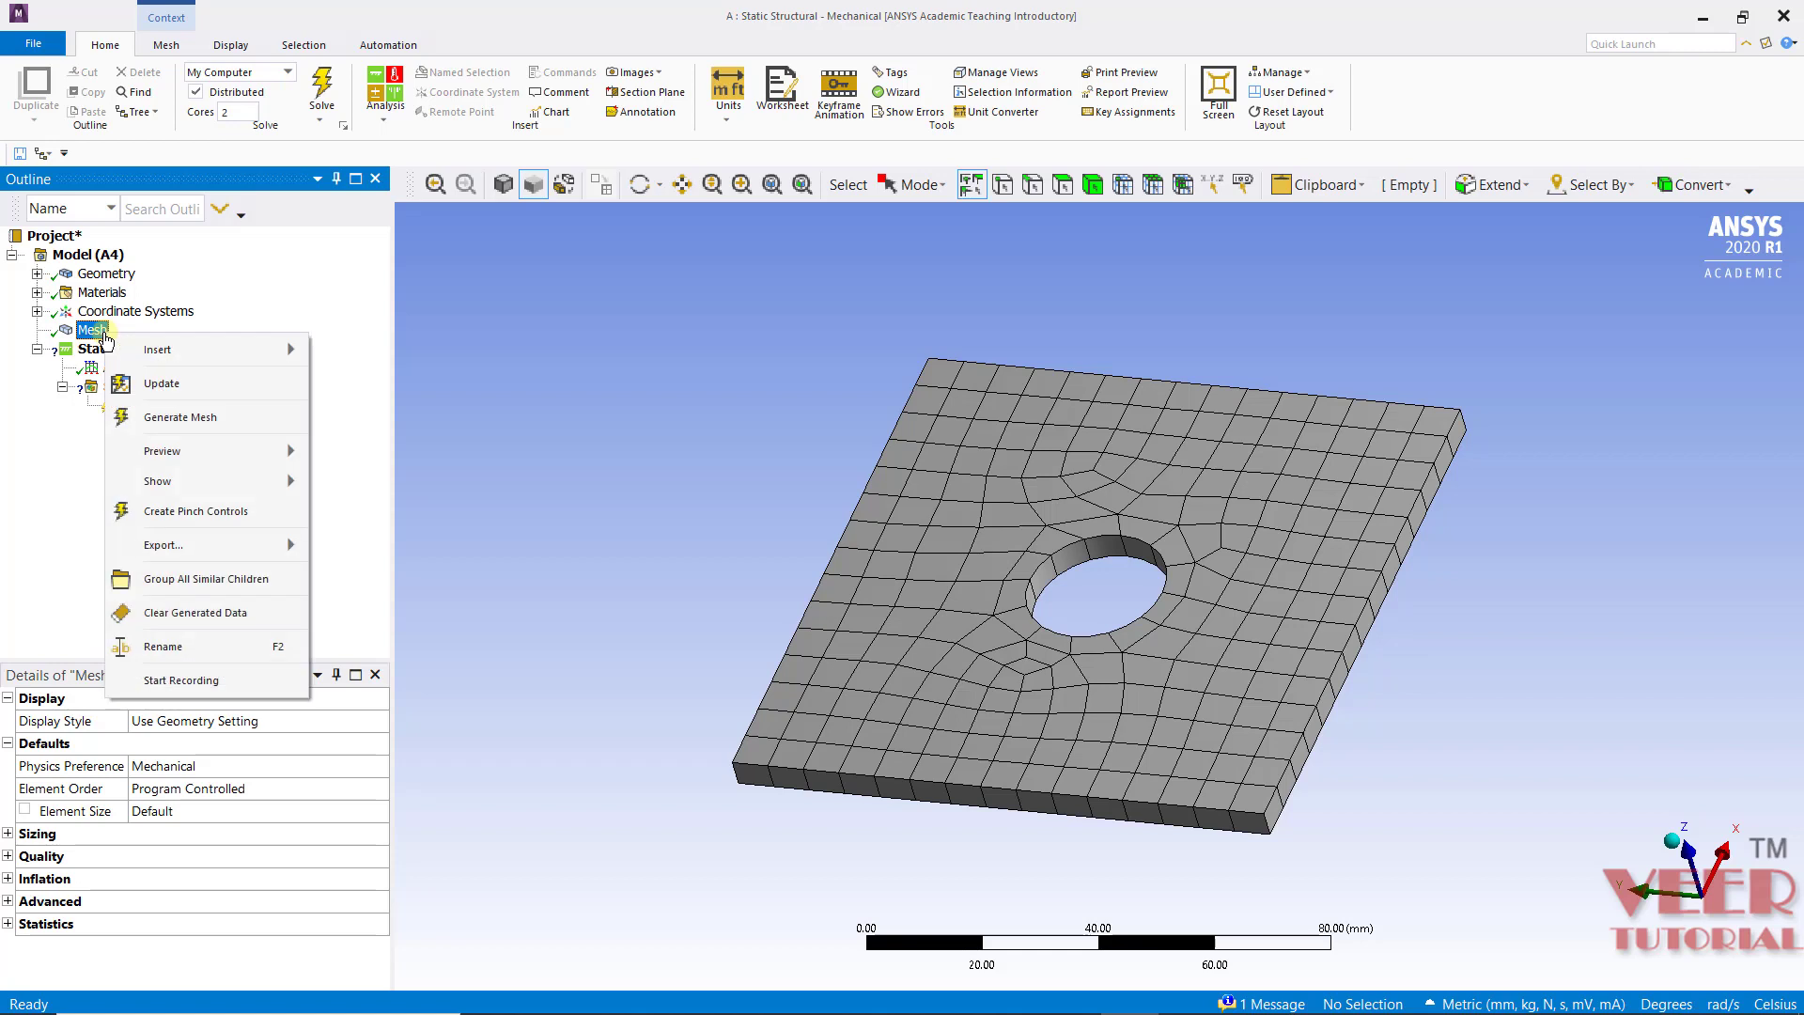
{"action": "mouse_move", "coordinate": [277, 357]}
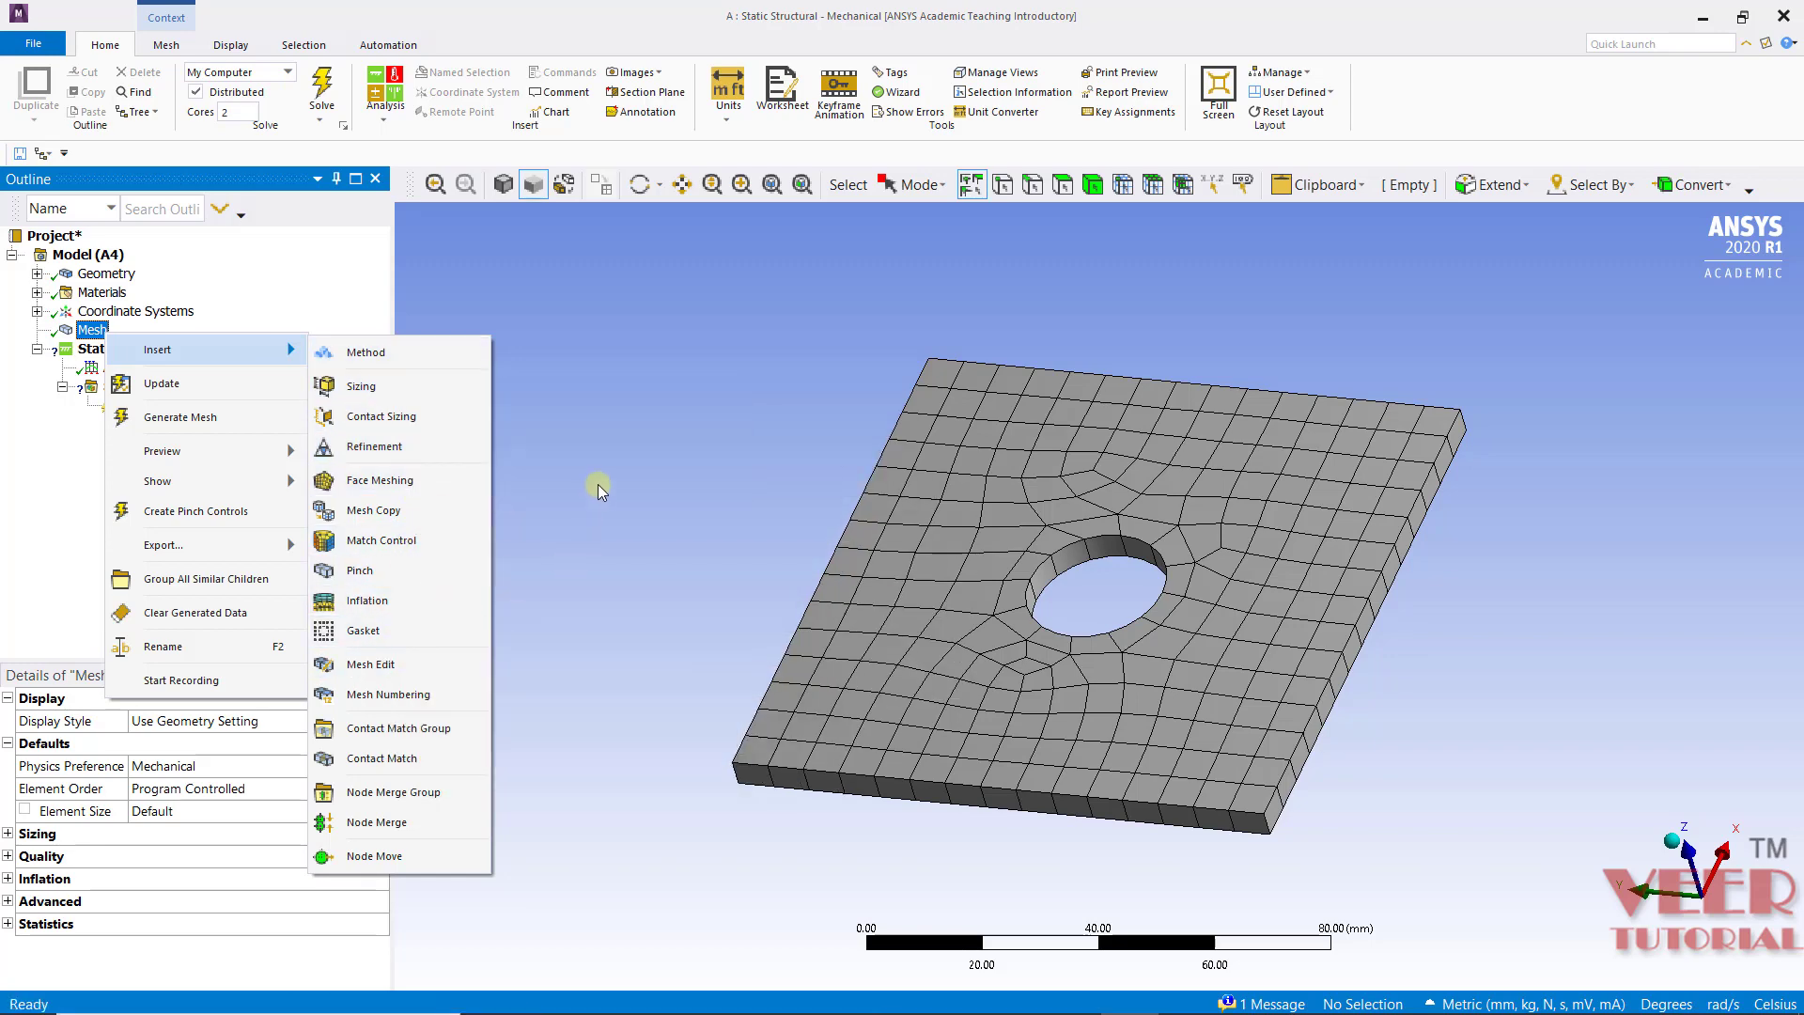
{"action": "left_click", "coordinate": [597, 482]}
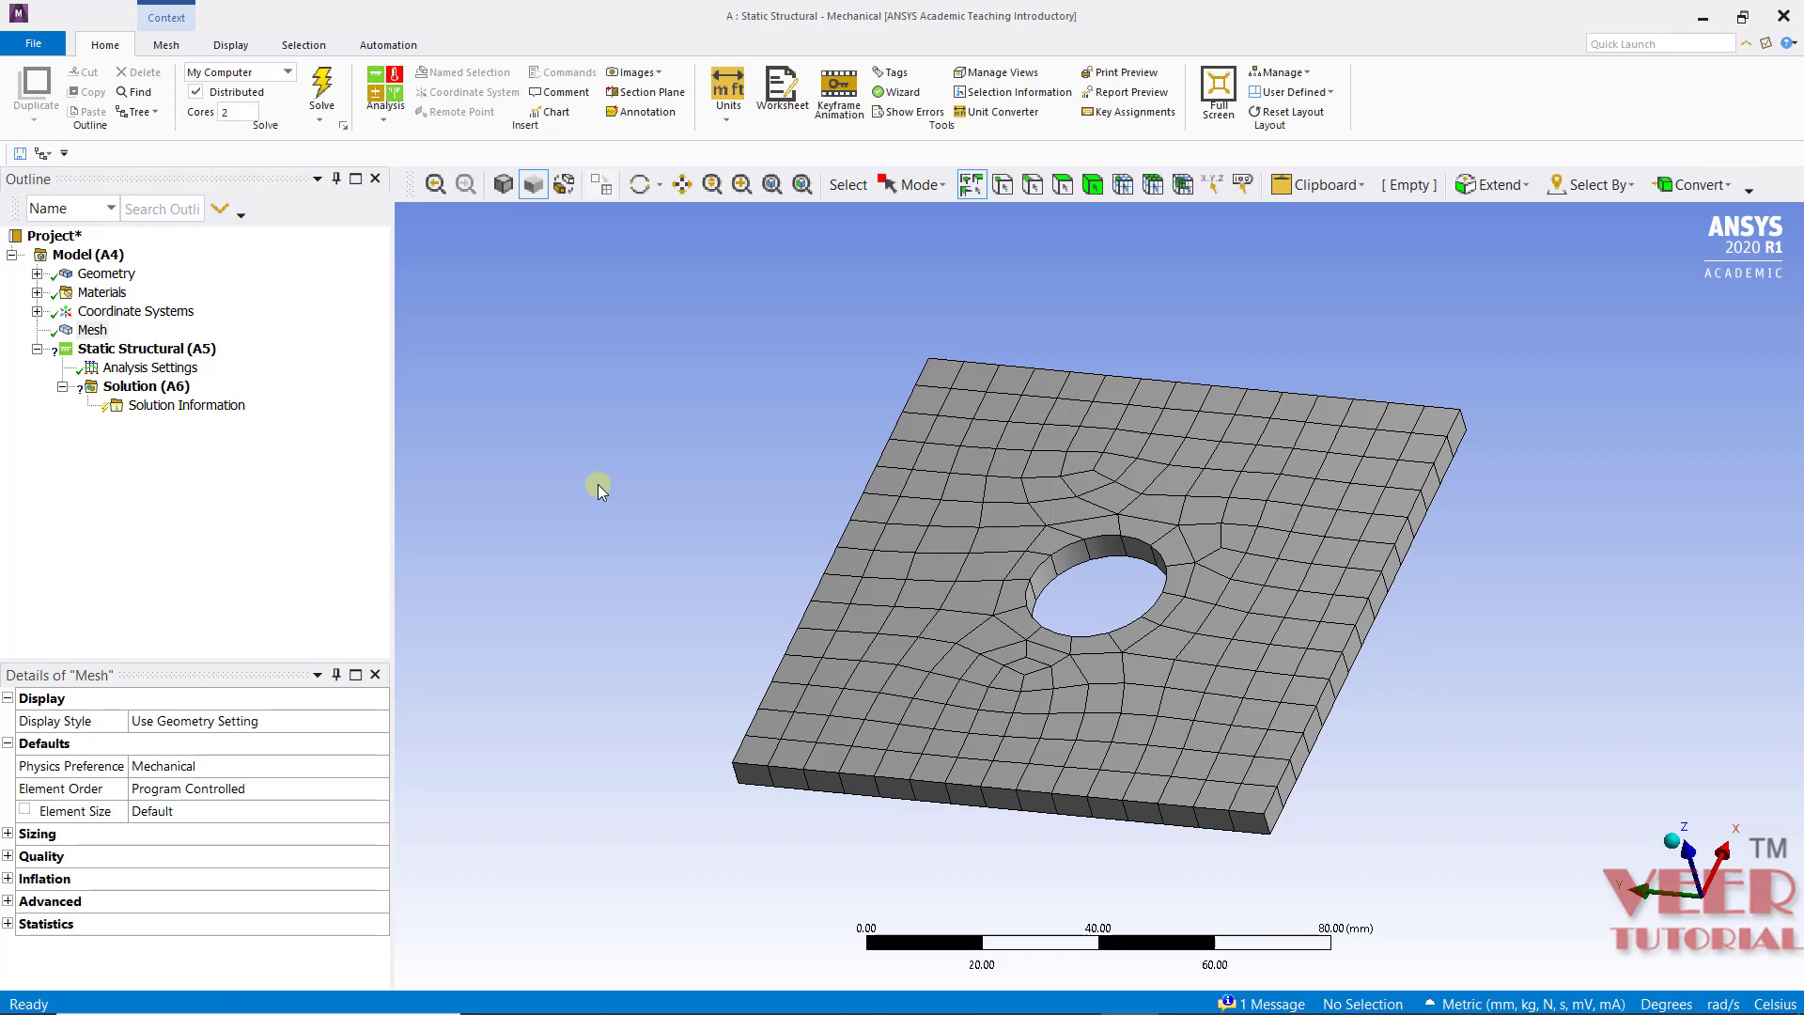
{"action": "left_click", "coordinate": [162, 47]}
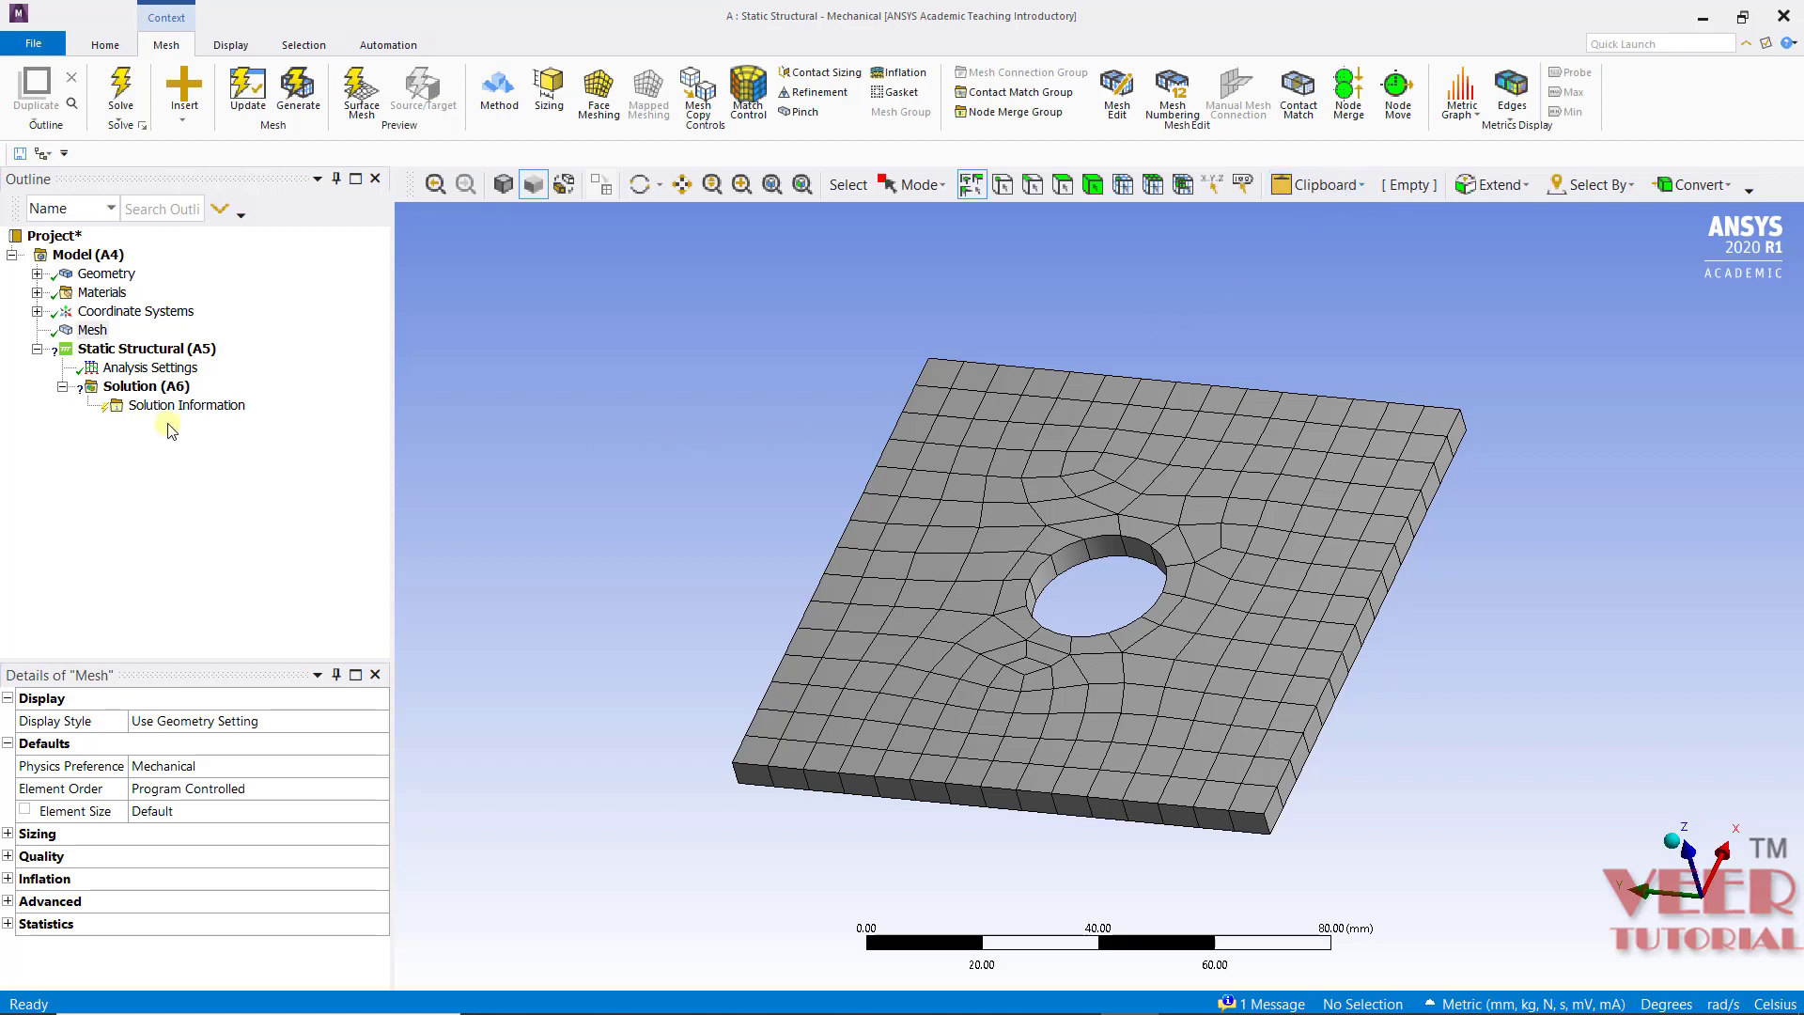
- Examine the mesh's Display Style and Physics Preference options, choosing Mechanical as the physics preference
{"action": "left_click", "coordinate": [90, 333]}
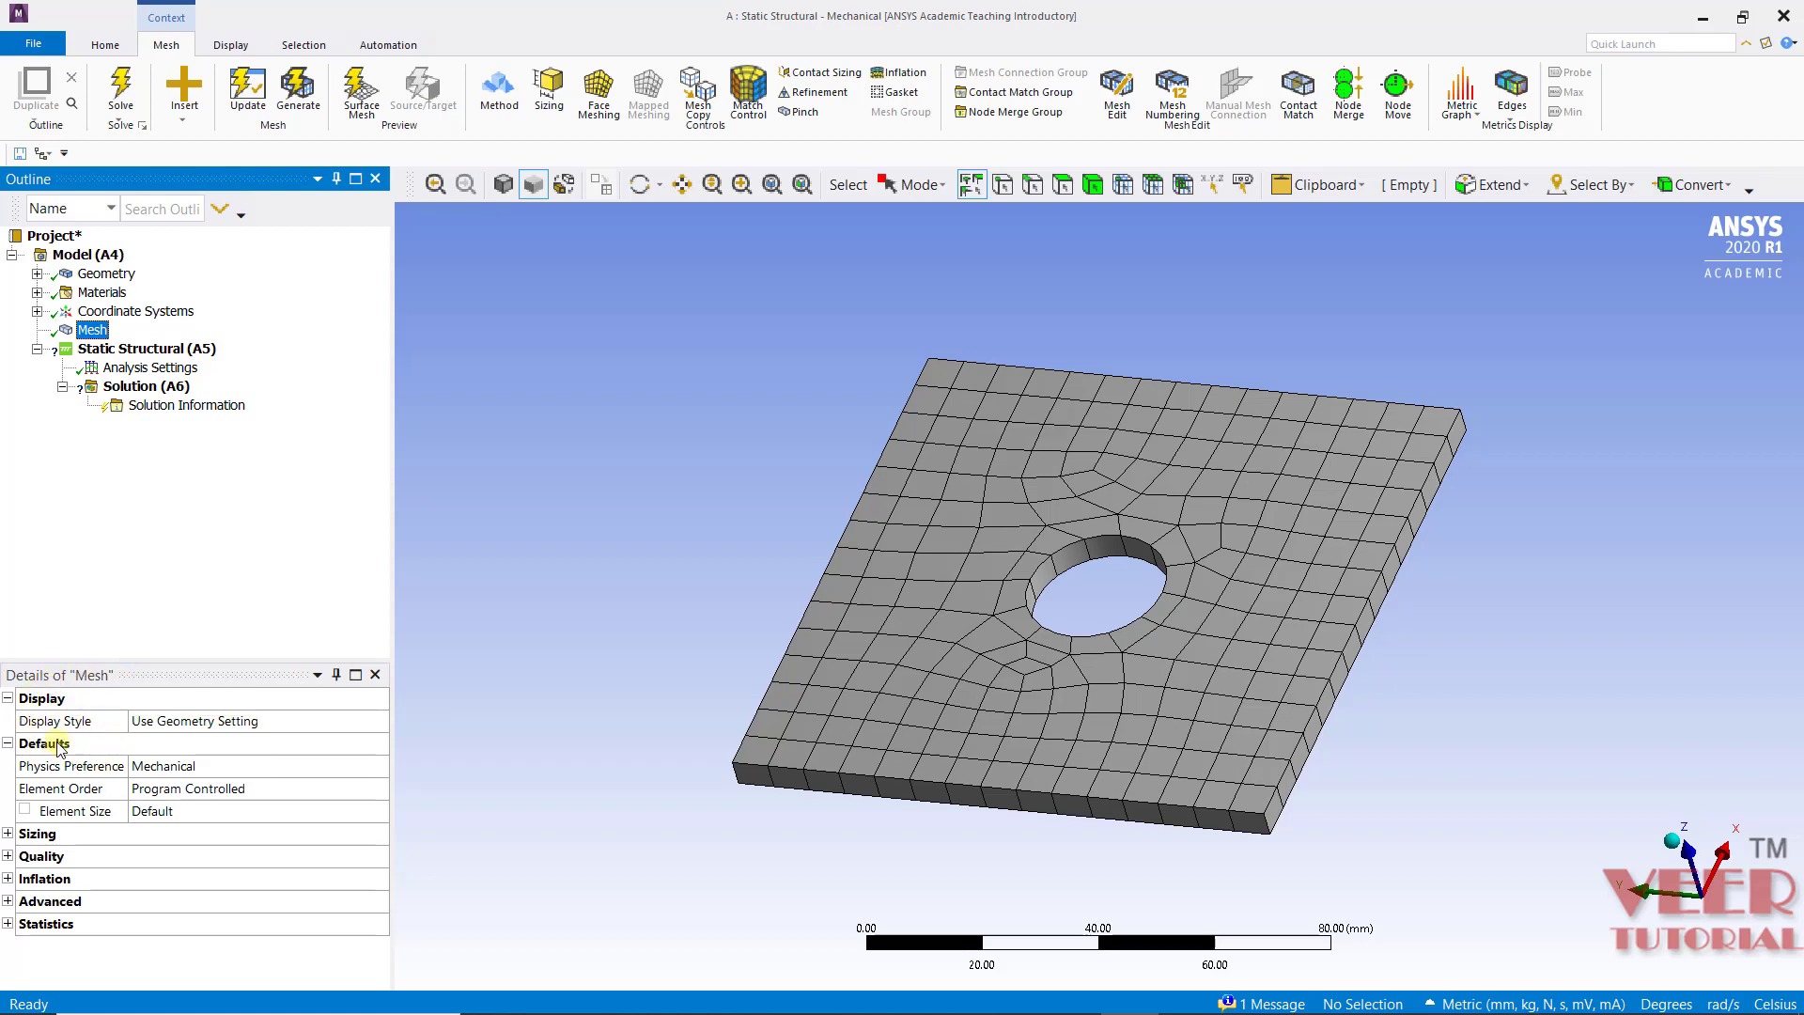
{"action": "left_click", "coordinate": [246, 721]}
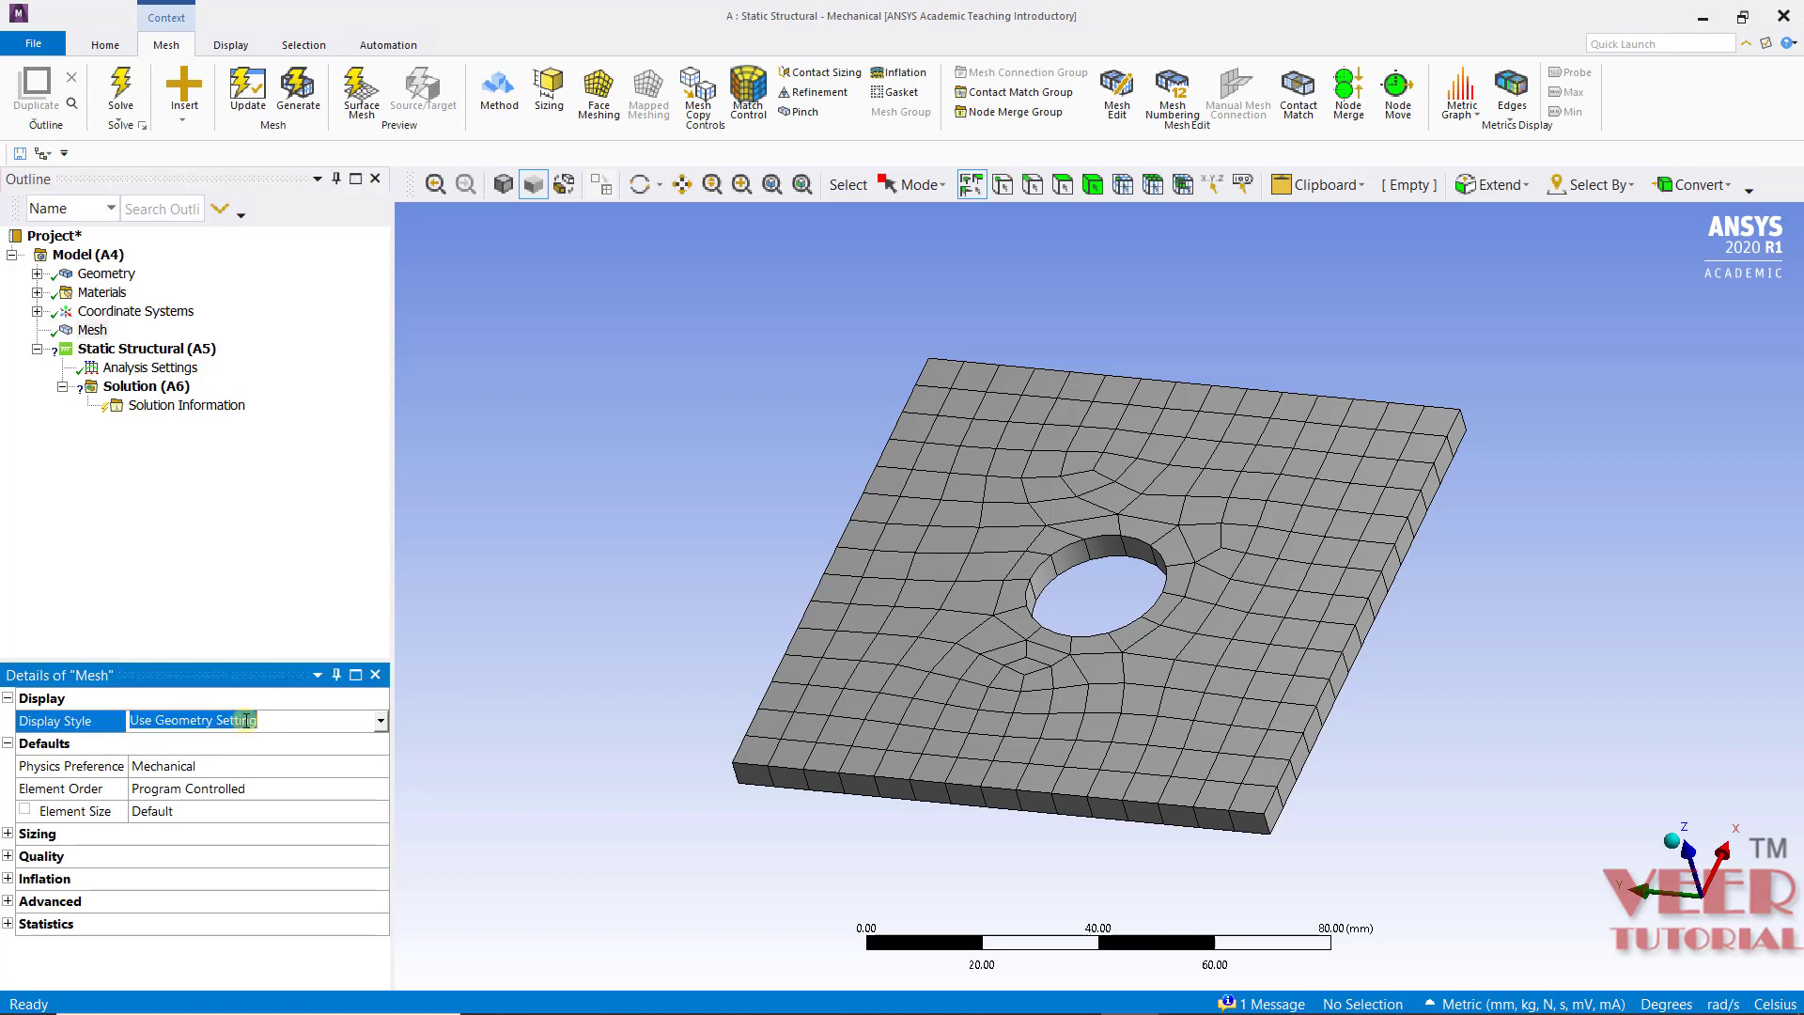
{"action": "left_click", "coordinate": [381, 721]}
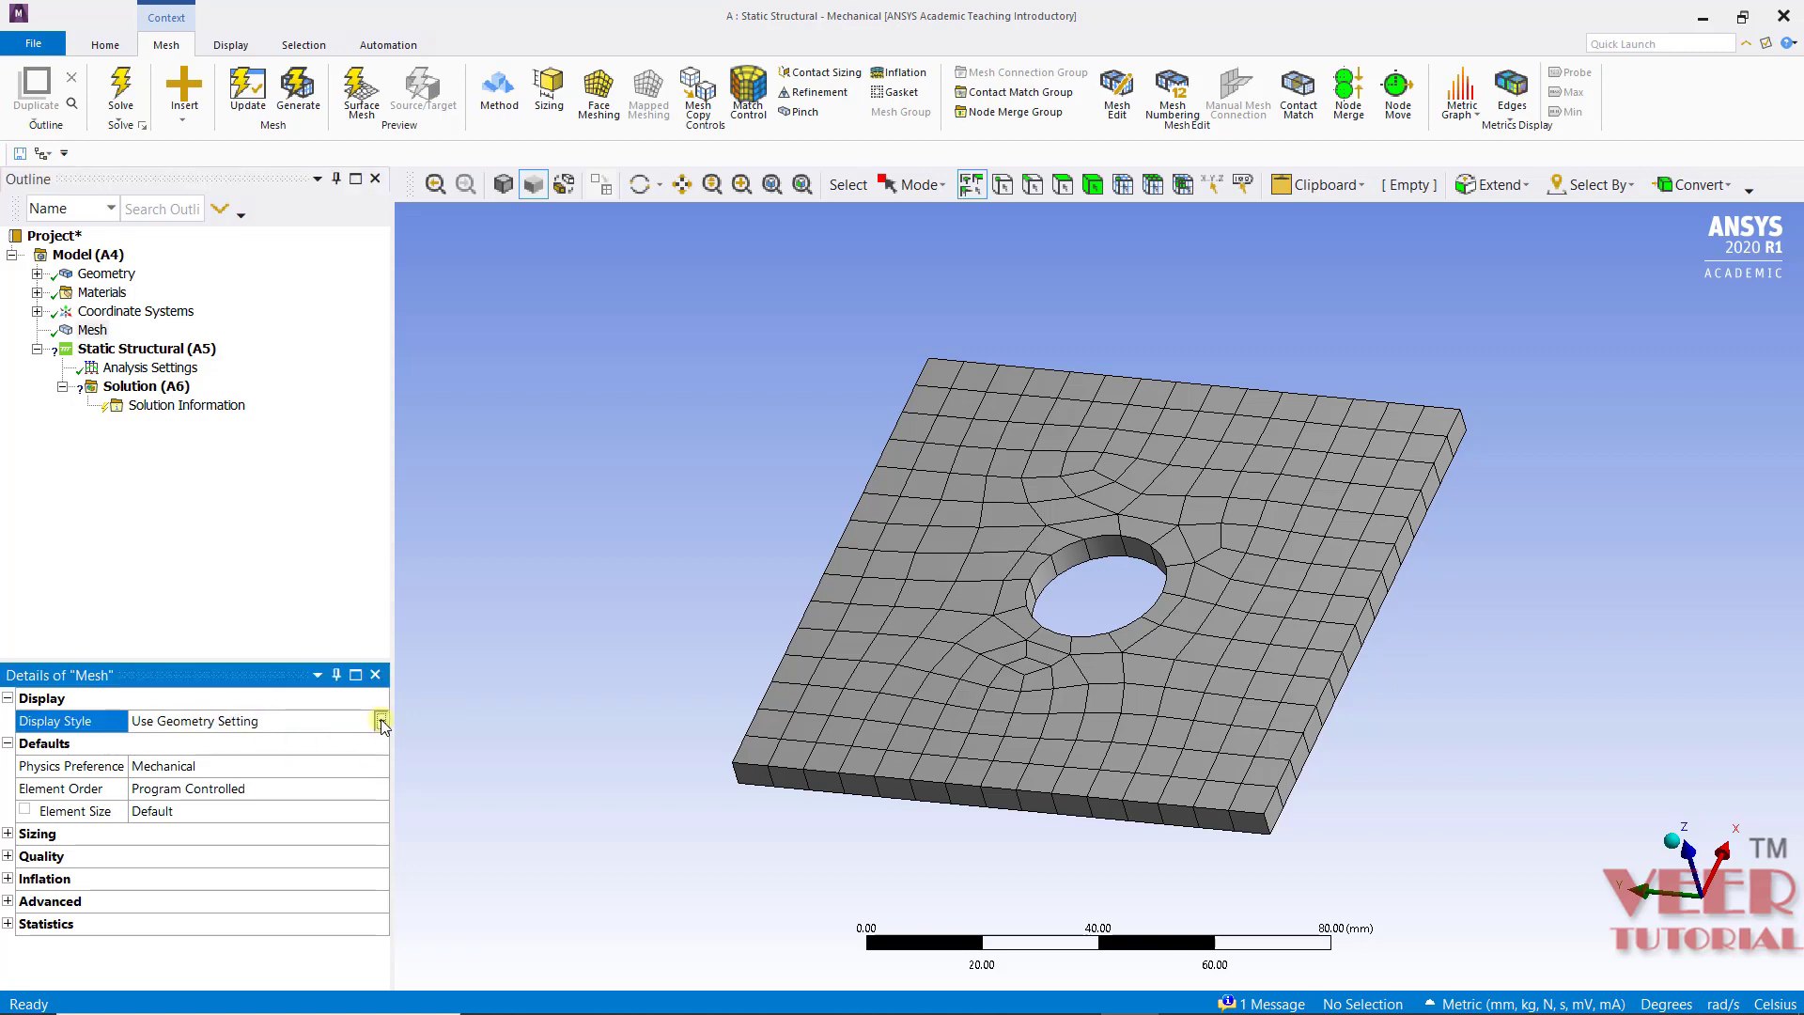
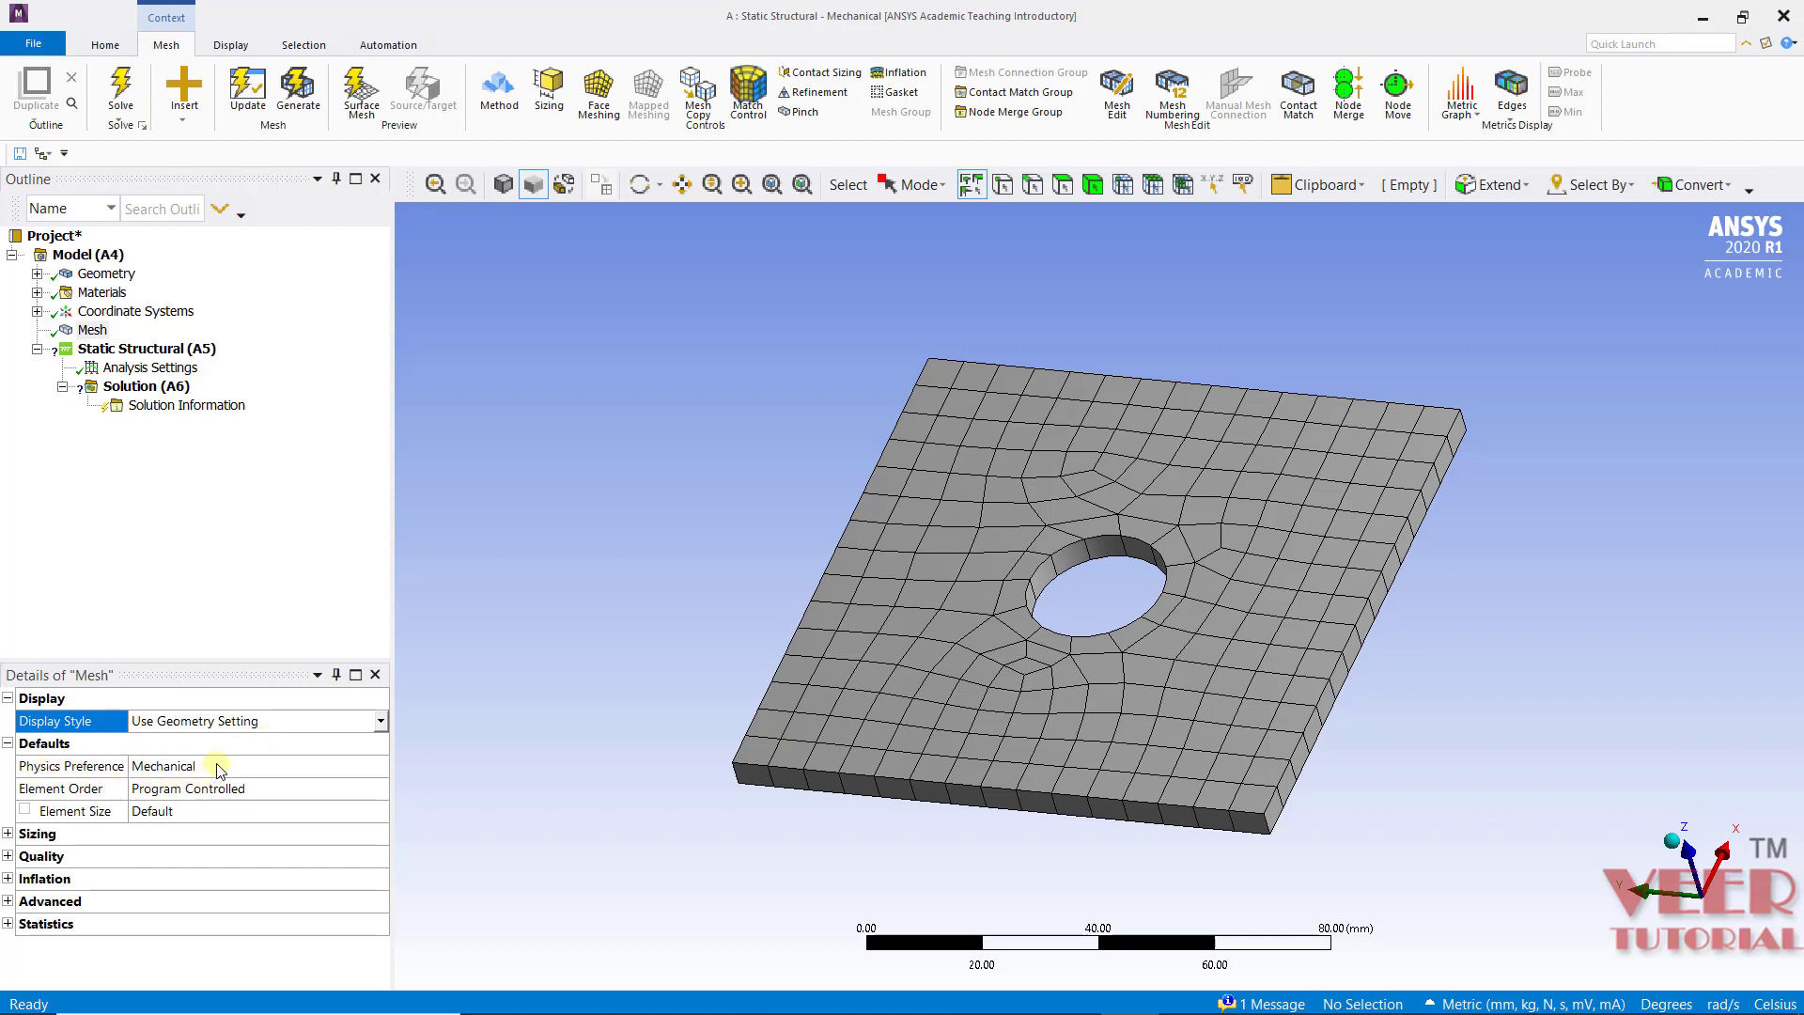
{"action": "left_click", "coordinate": [336, 766]}
{"action": "left_click", "coordinate": [382, 765]}
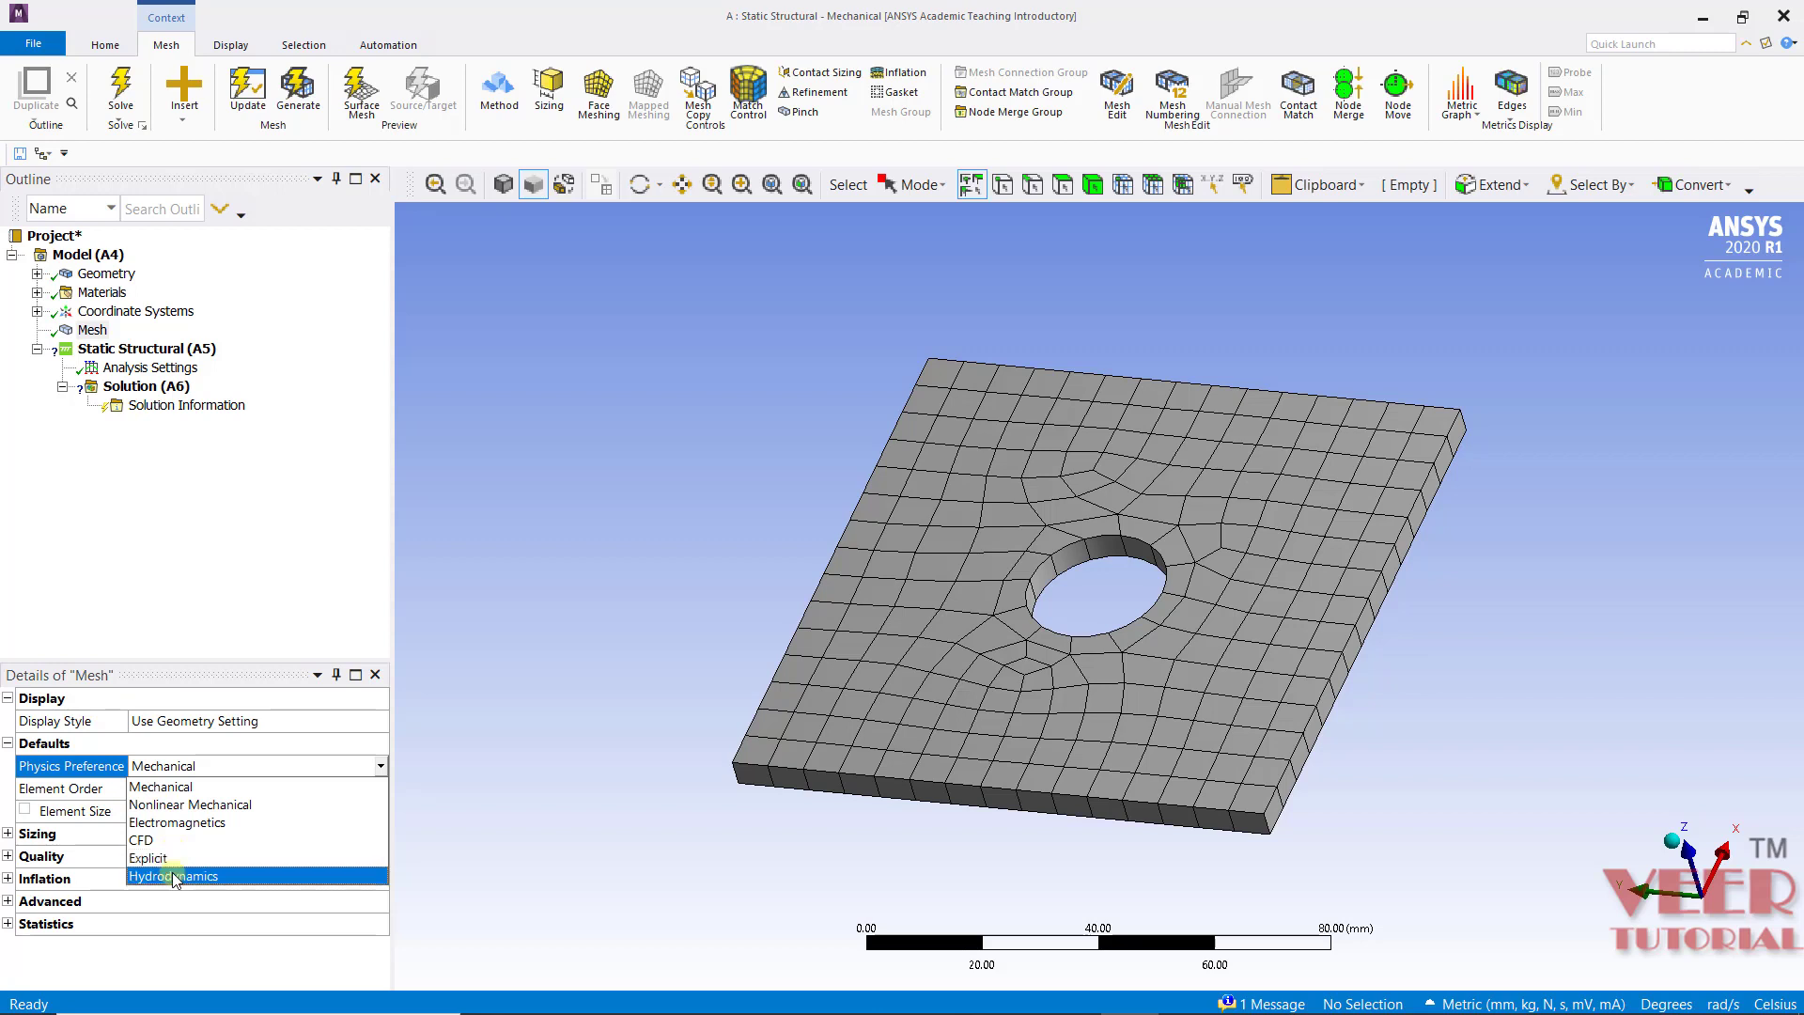
{"action": "left_click", "coordinate": [188, 789]}
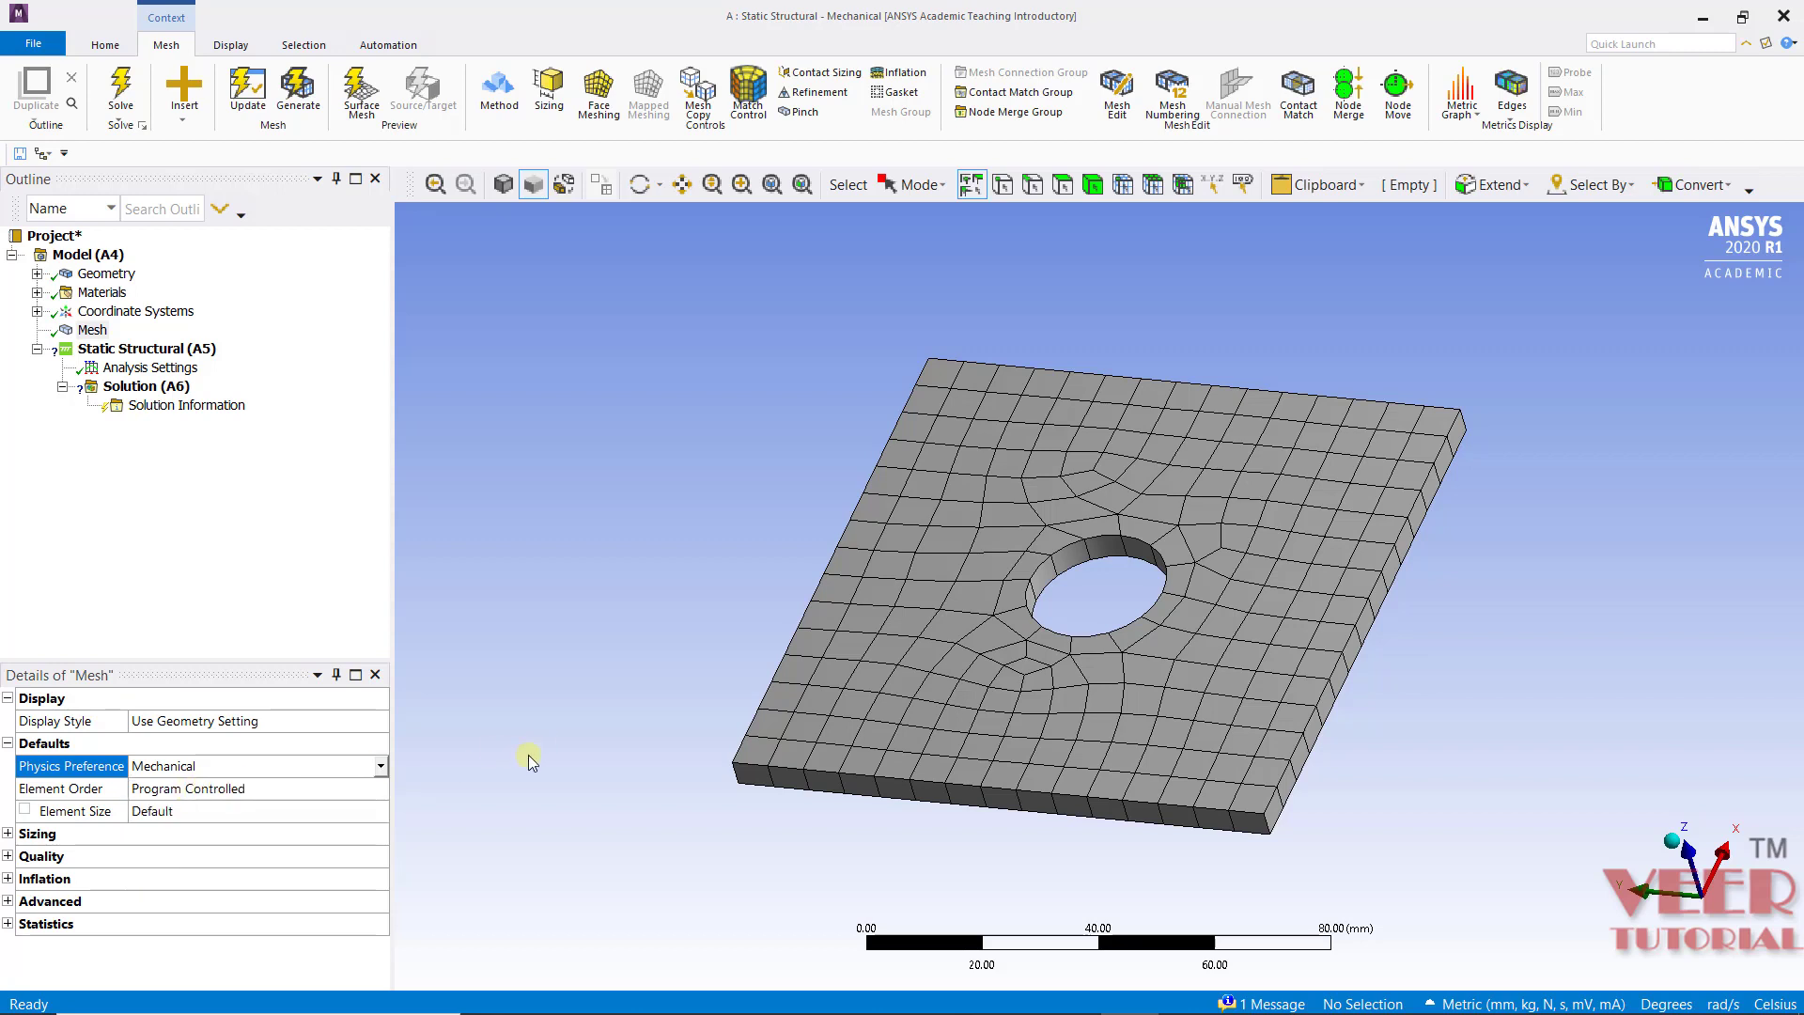
- Examine the mesh's Element Order options, choosing Program Controlled, and inspect the Element Size setting
{"action": "left_click", "coordinate": [315, 787]}
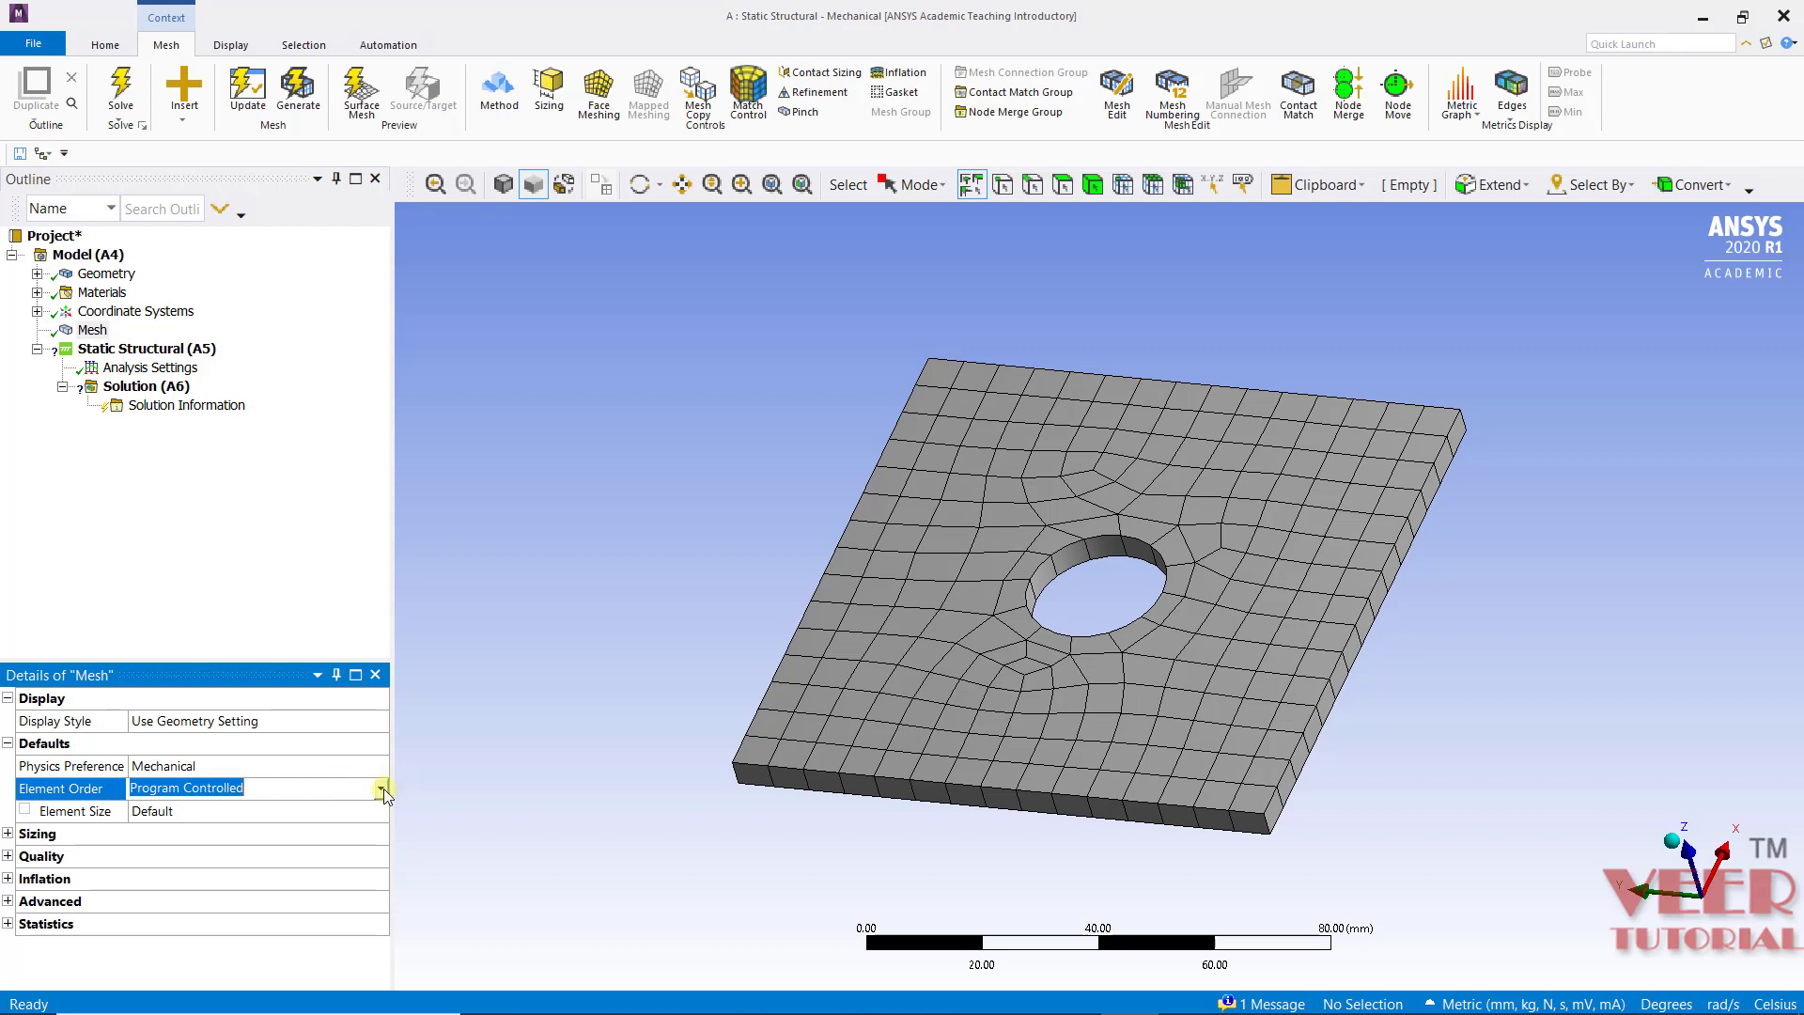
{"action": "left_click", "coordinate": [381, 787]}
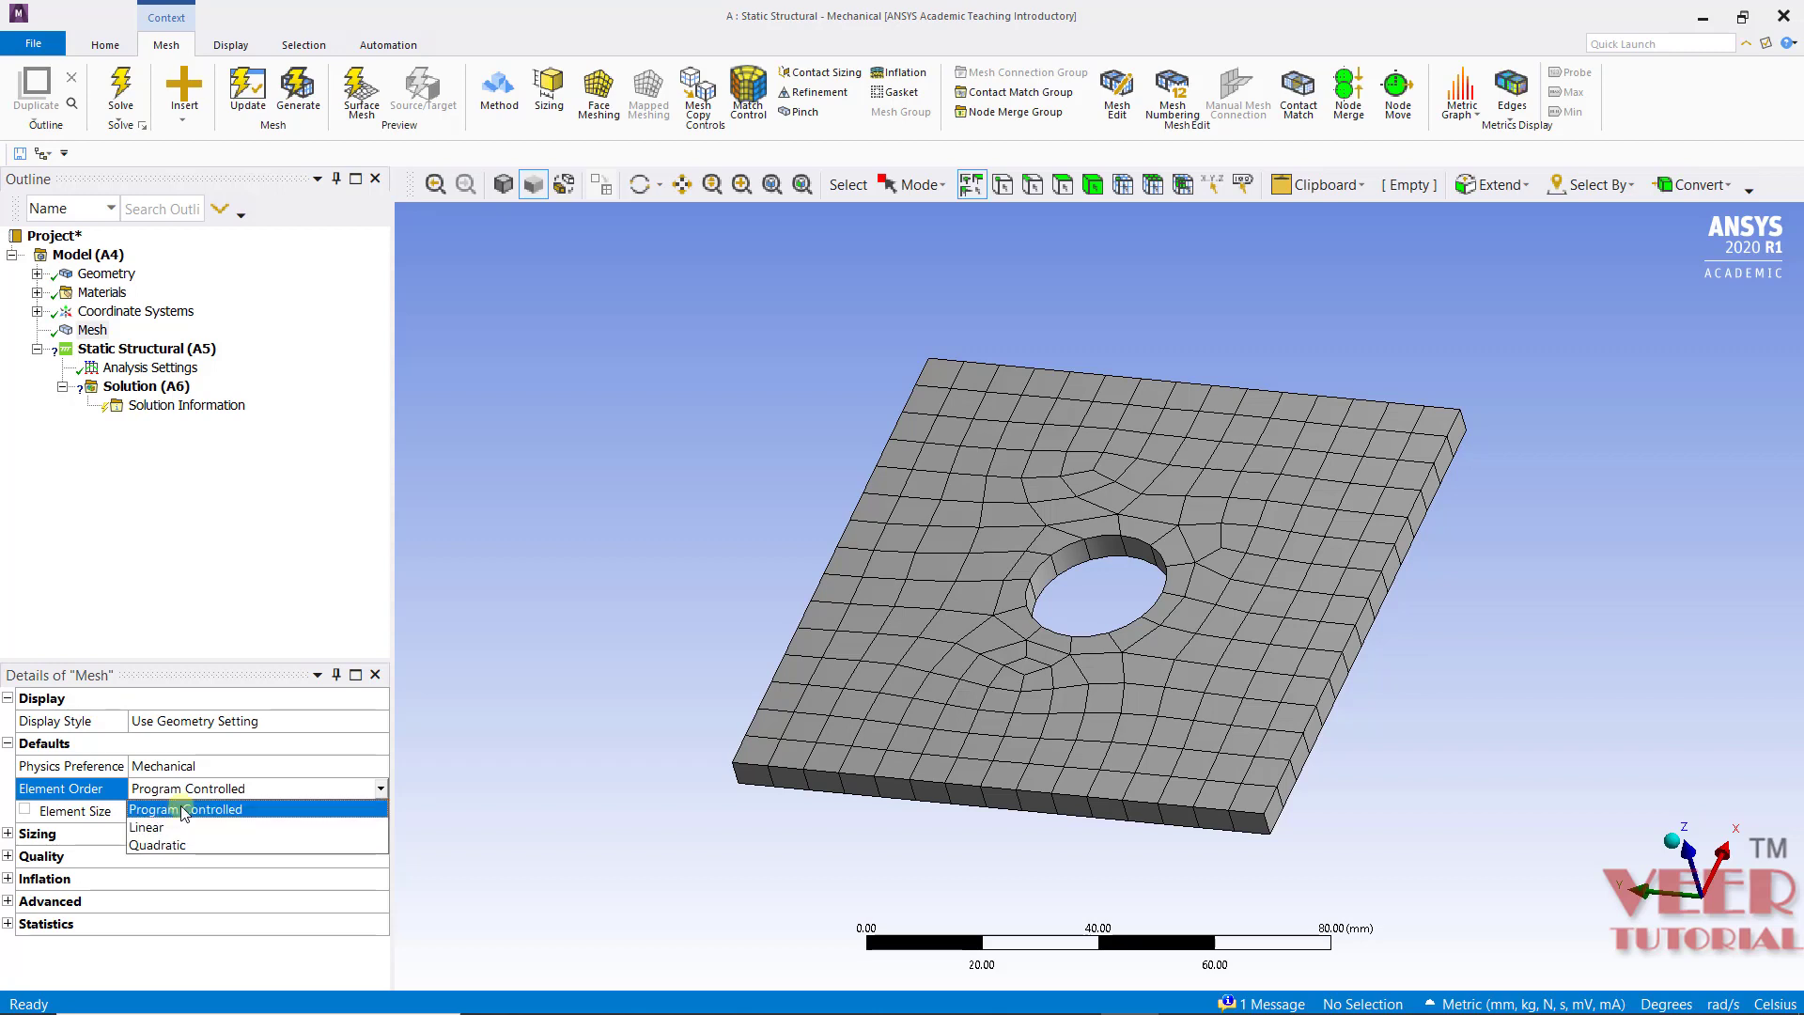
{"action": "left_click", "coordinate": [186, 810]}
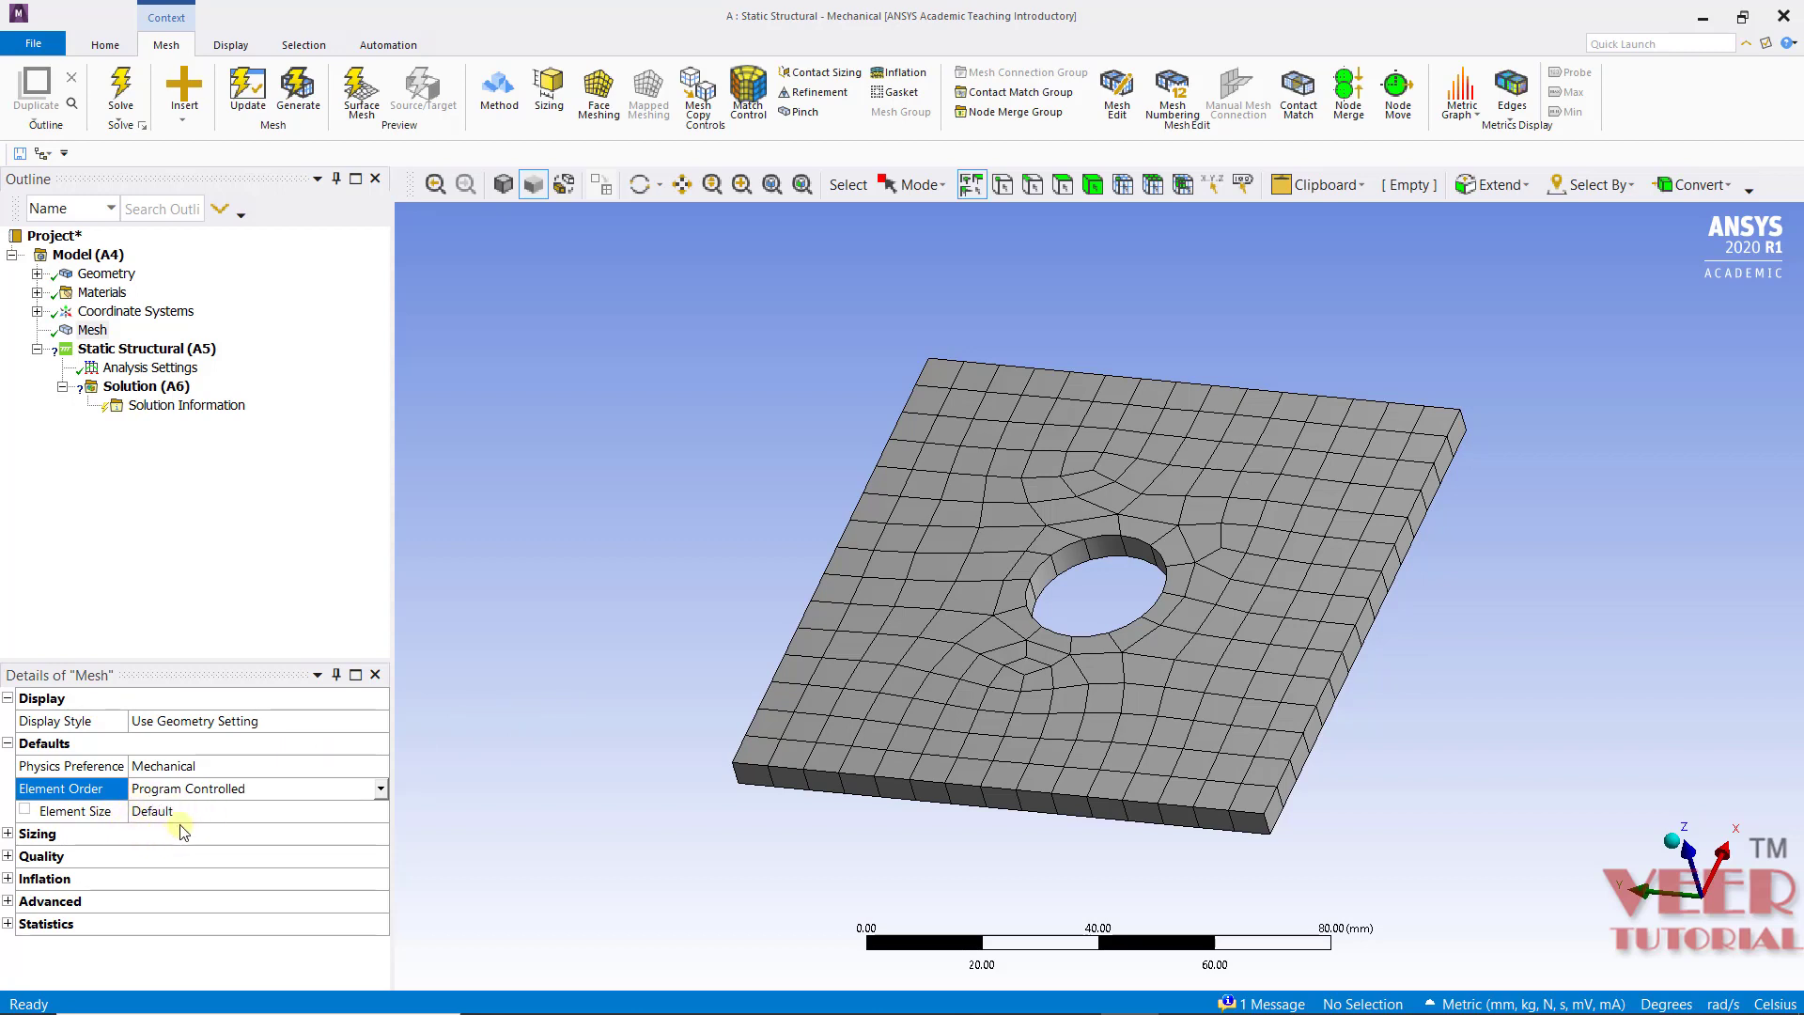
{"action": "left_click", "coordinate": [182, 813]}
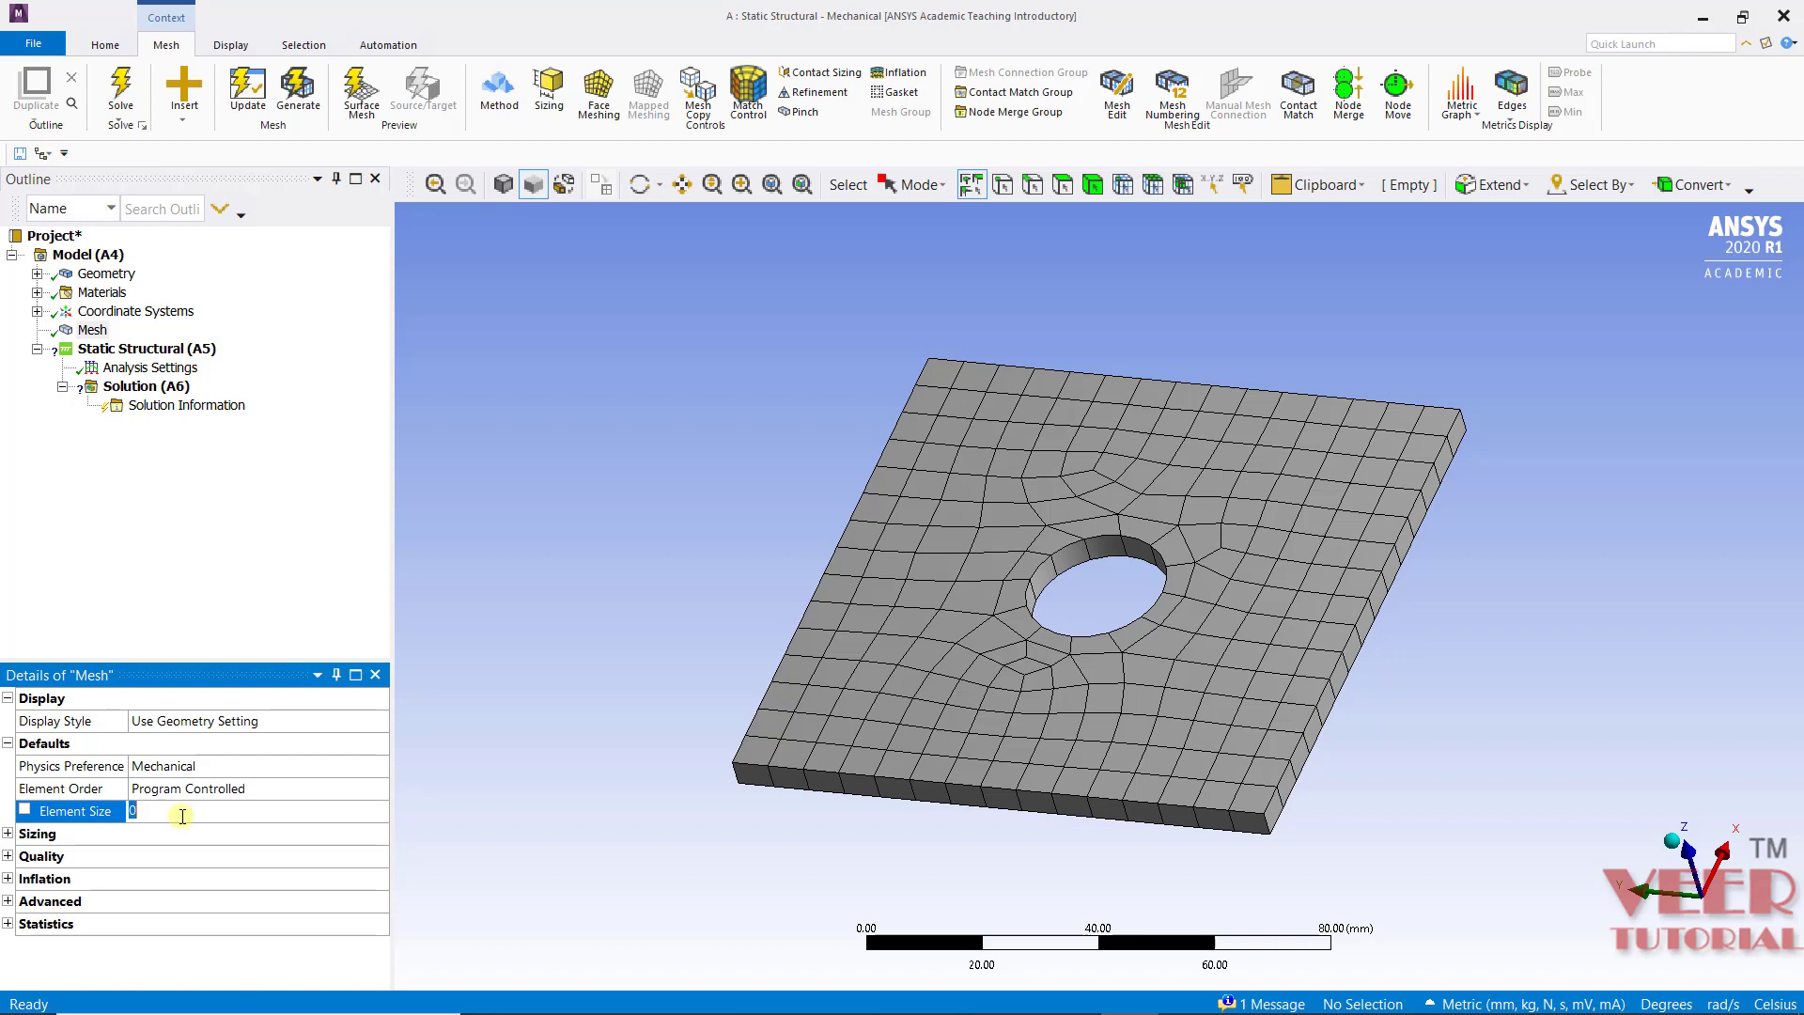
{"action": "left_click", "coordinate": [544, 785]}
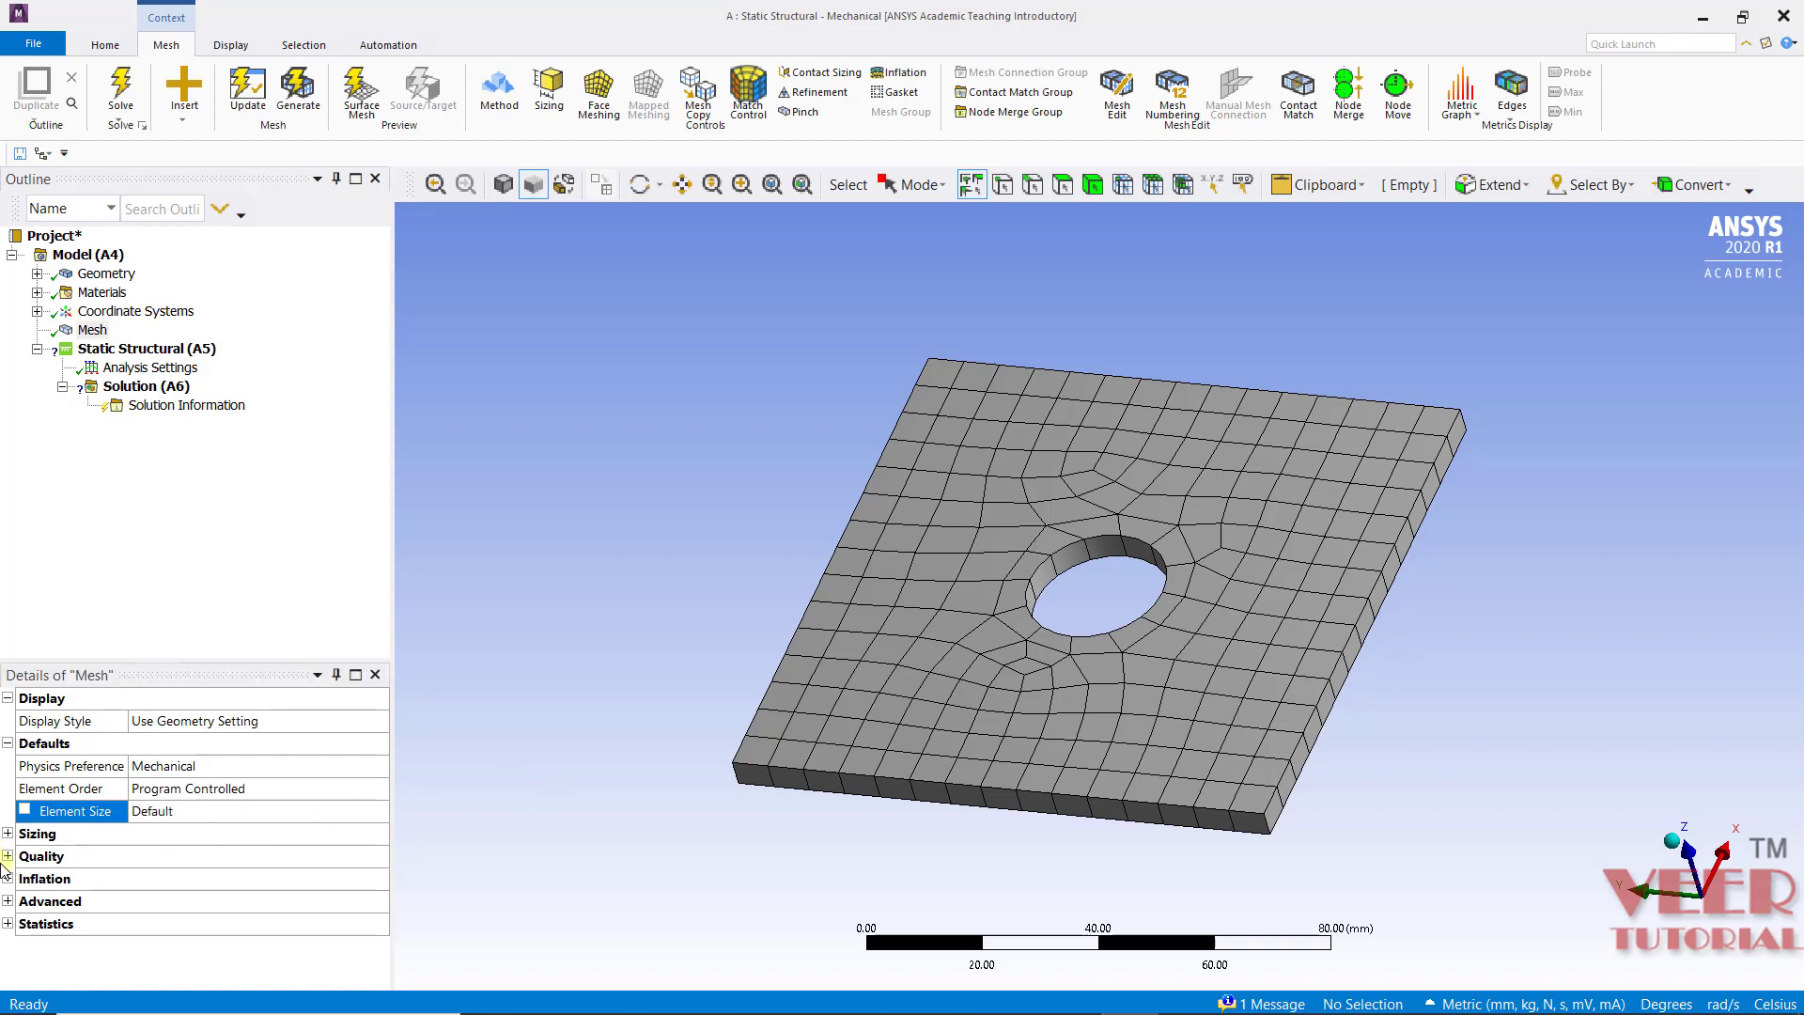
- Look through the Sizing, Quality and Inflation groups of the mesh details
{"action": "left_click", "coordinate": [9, 834]}
{"action": "left_click", "coordinate": [8, 833]}
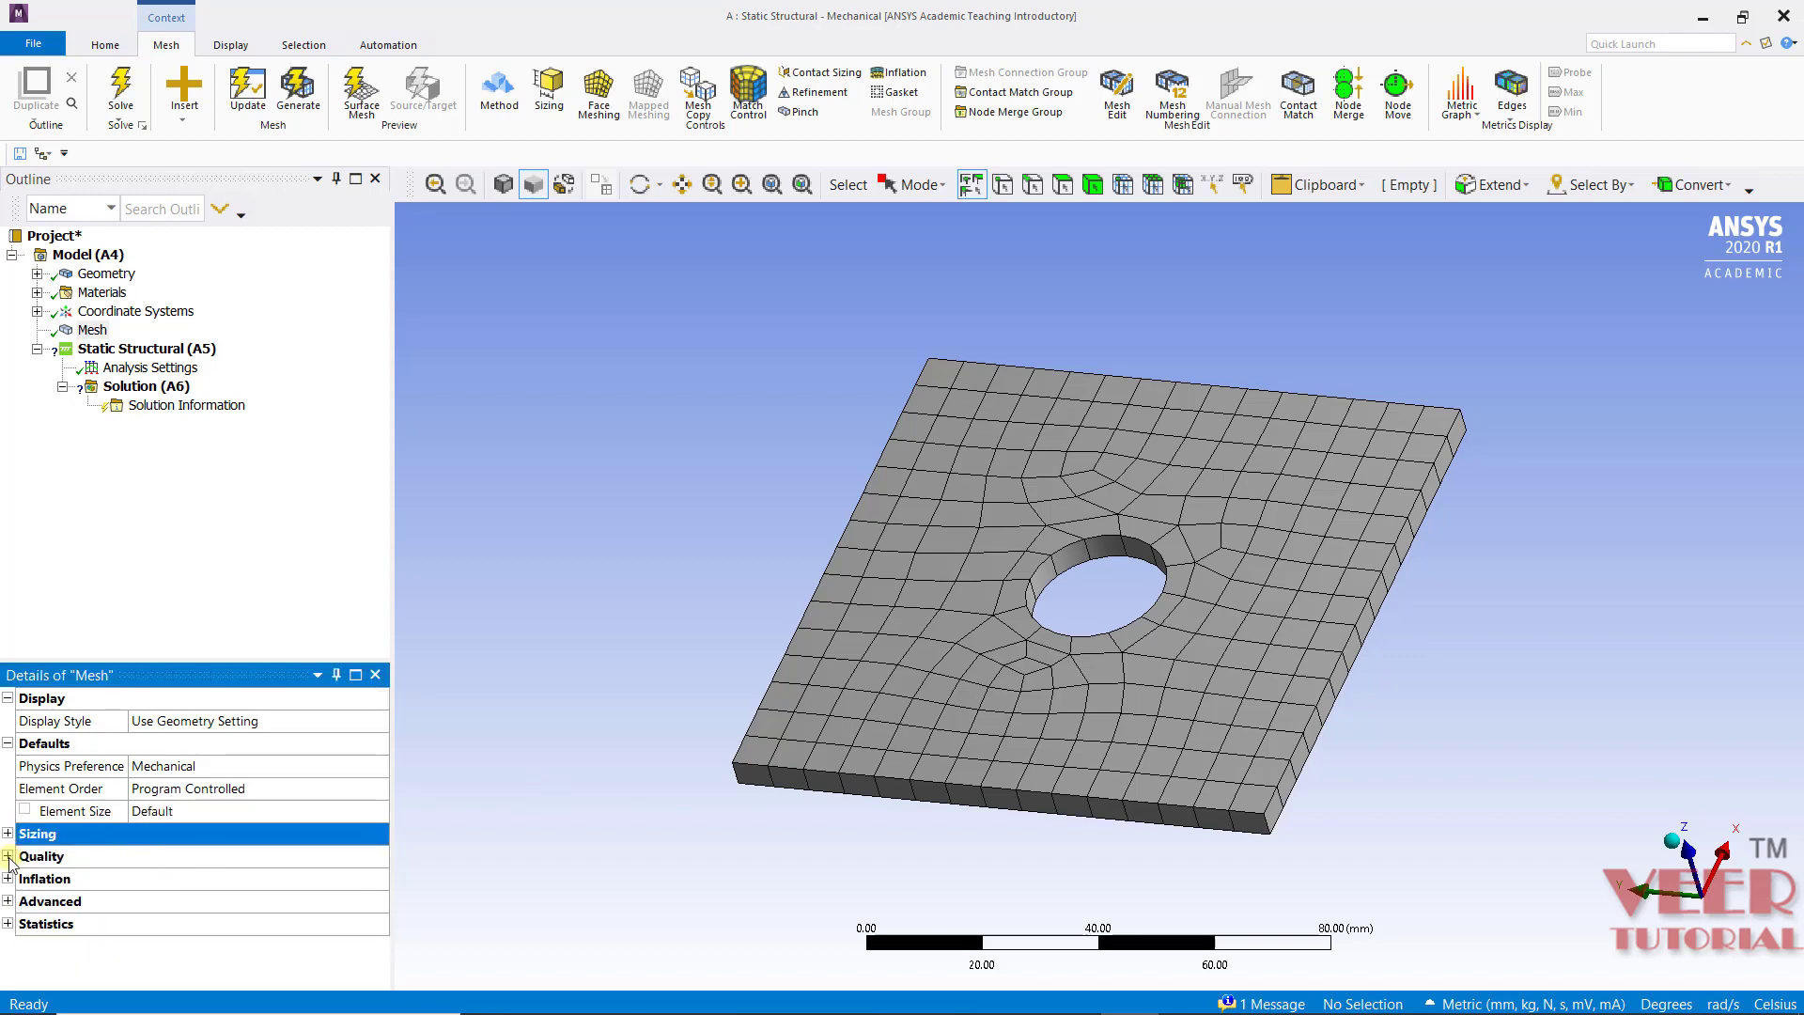
{"action": "left_click", "coordinate": [11, 856]}
{"action": "left_click", "coordinate": [8, 879]}
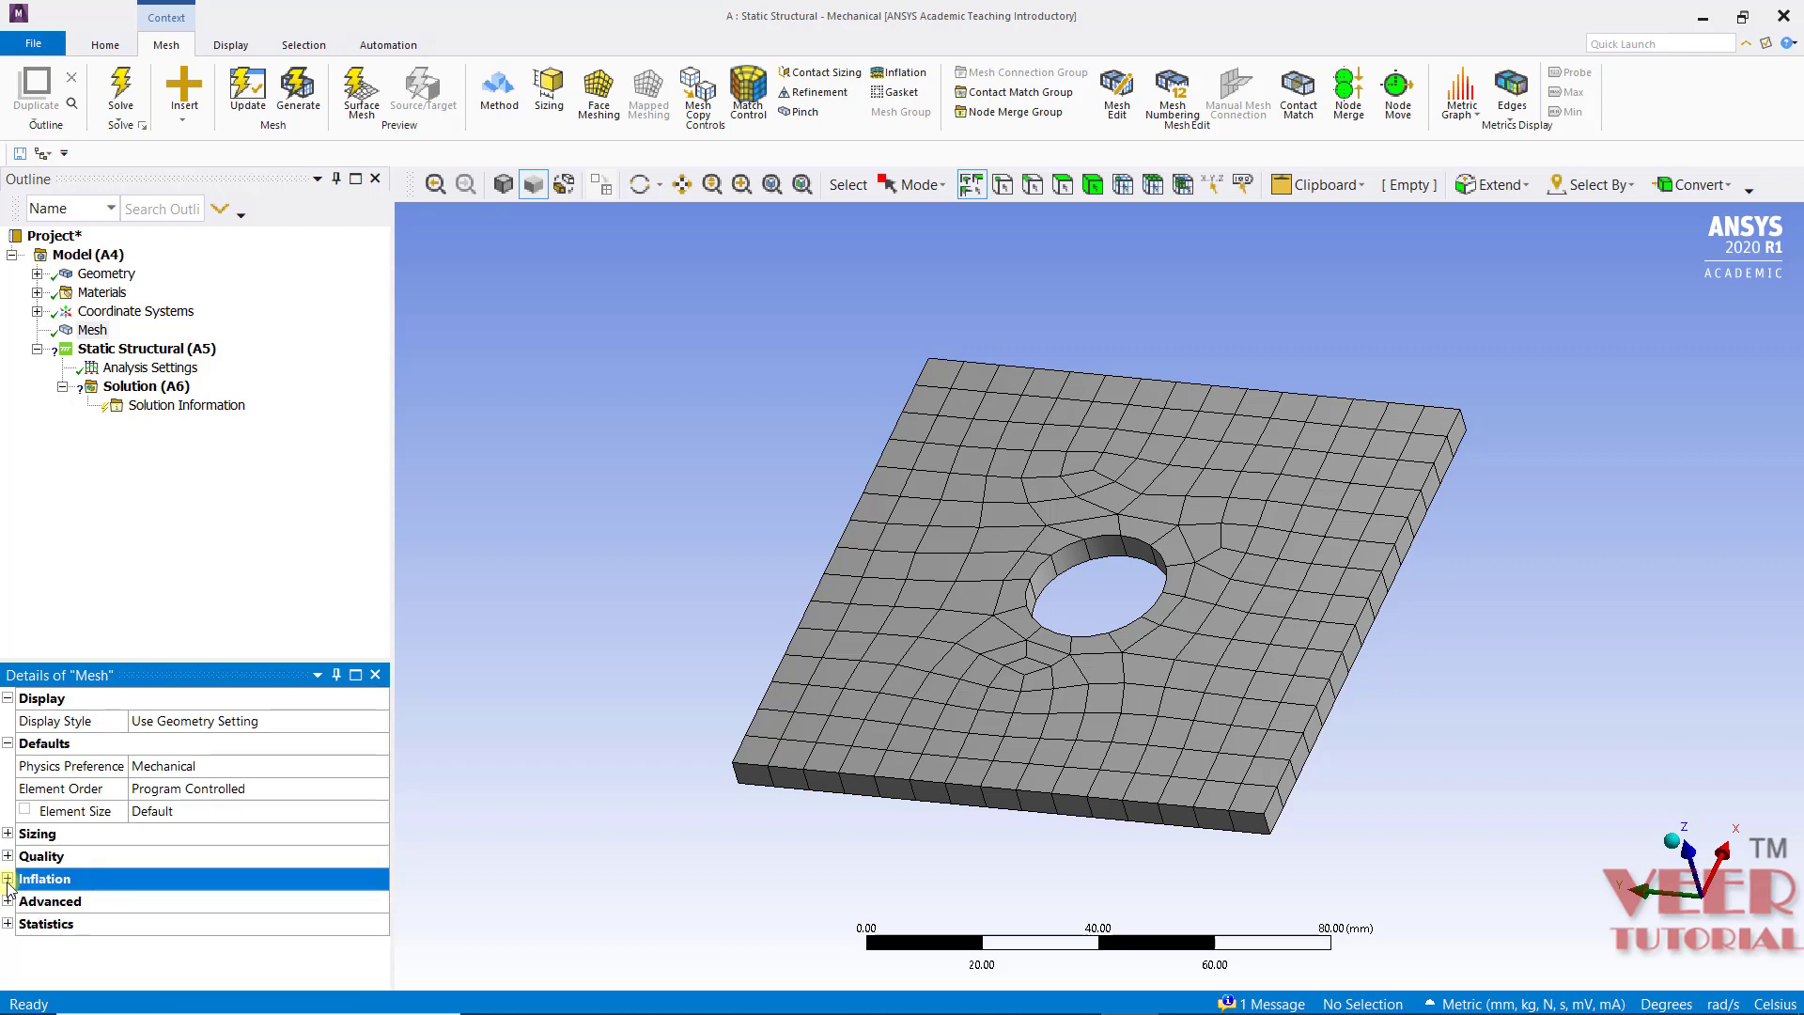
{"action": "left_click", "coordinate": [572, 613]}
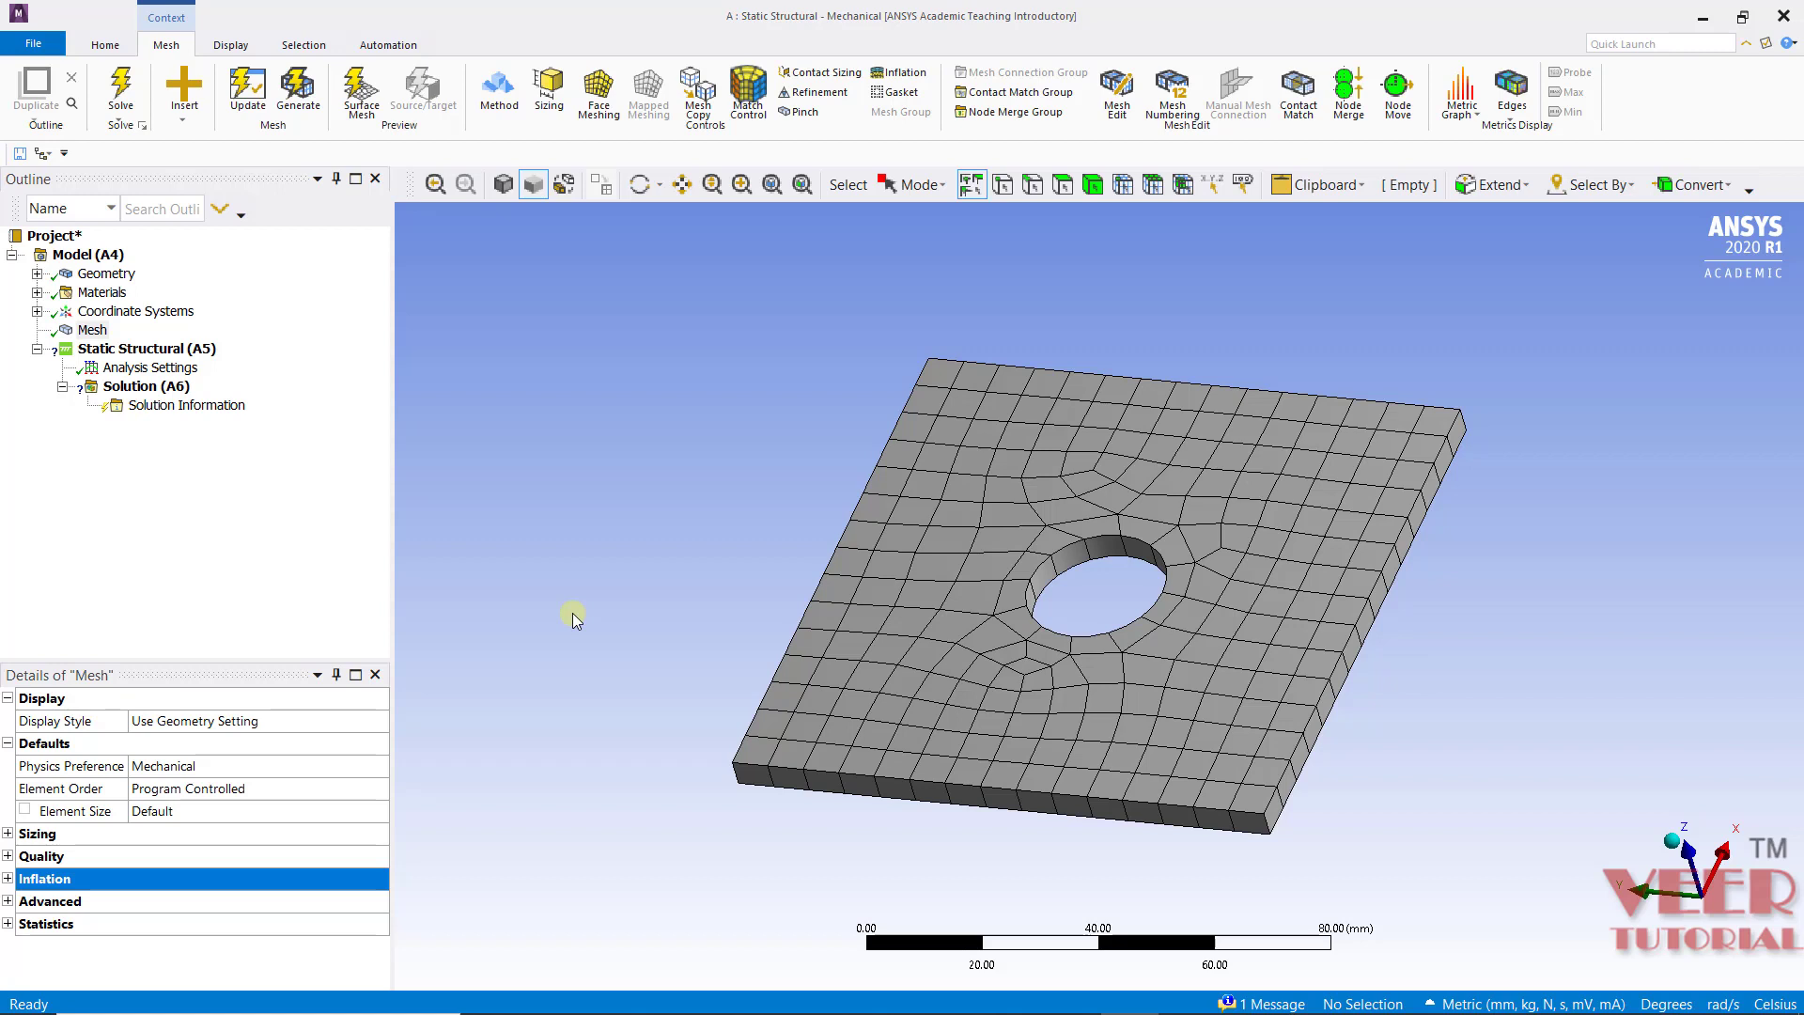
- Set the global element size to 5 mm and regenerate the plate's mesh
{"action": "left_click", "coordinate": [204, 813]}
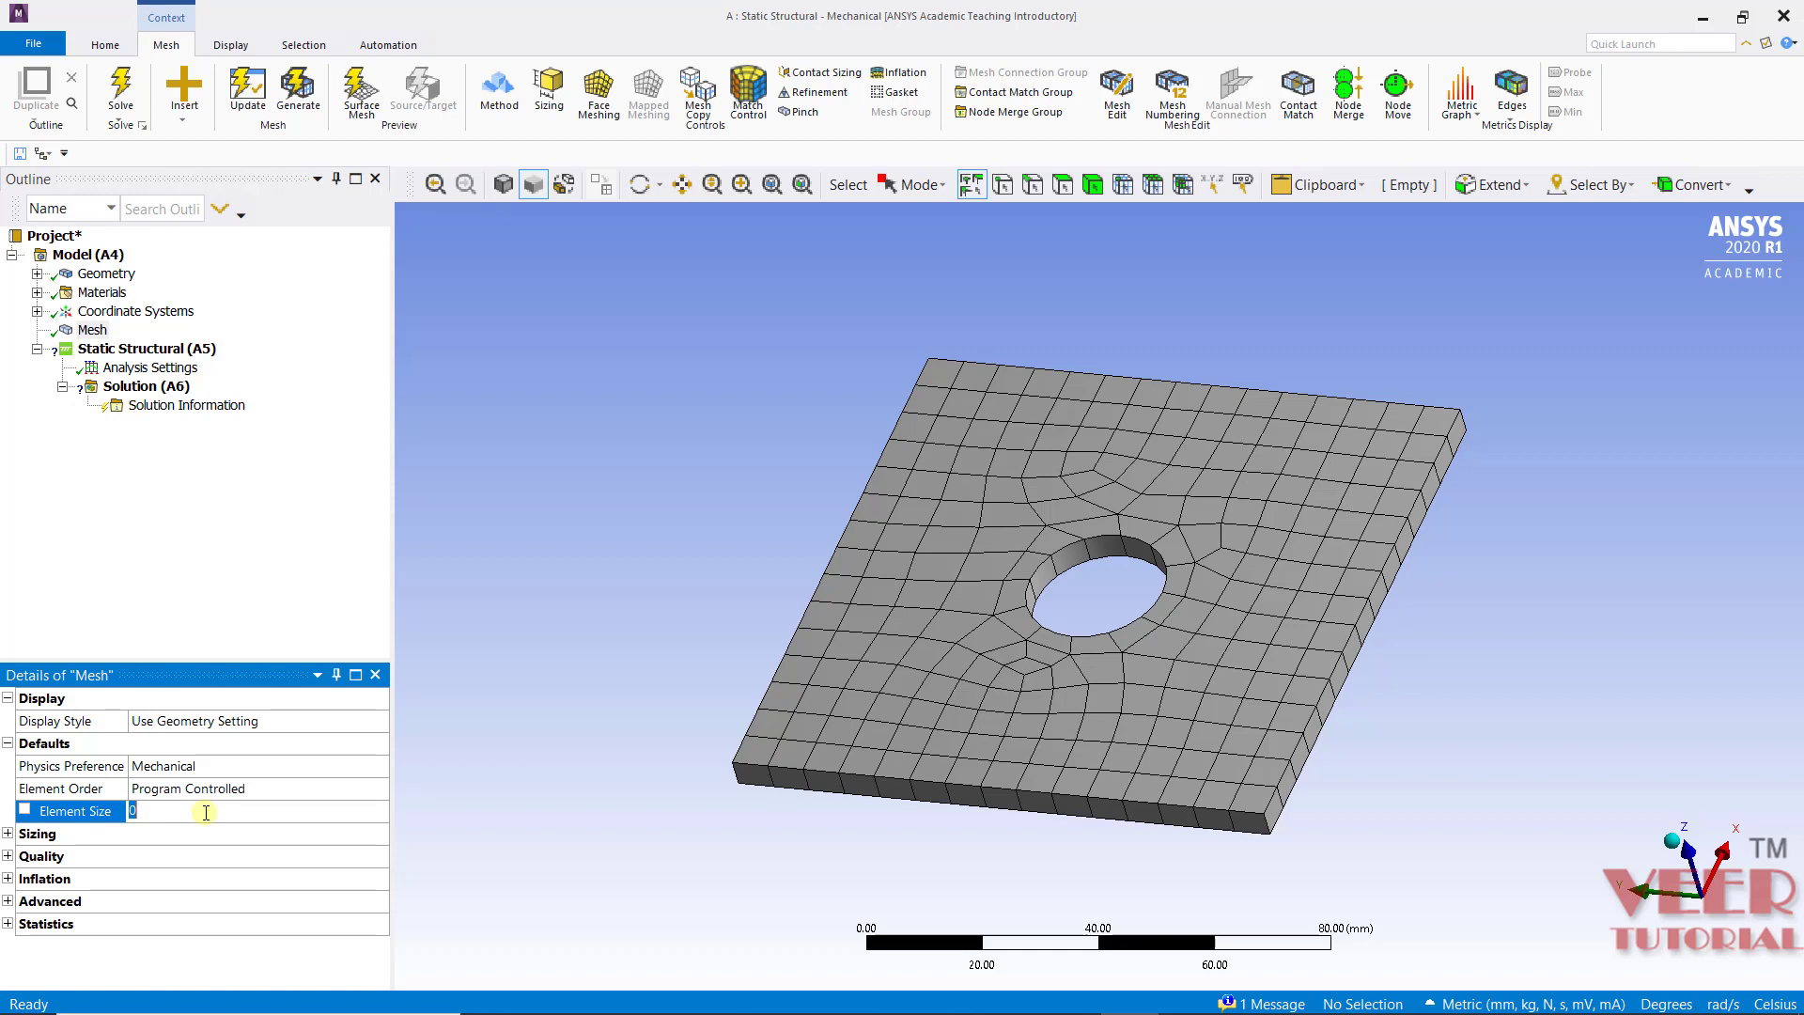
{"action": "type", "text": "5"}
{"action": "key", "text": "Return"}
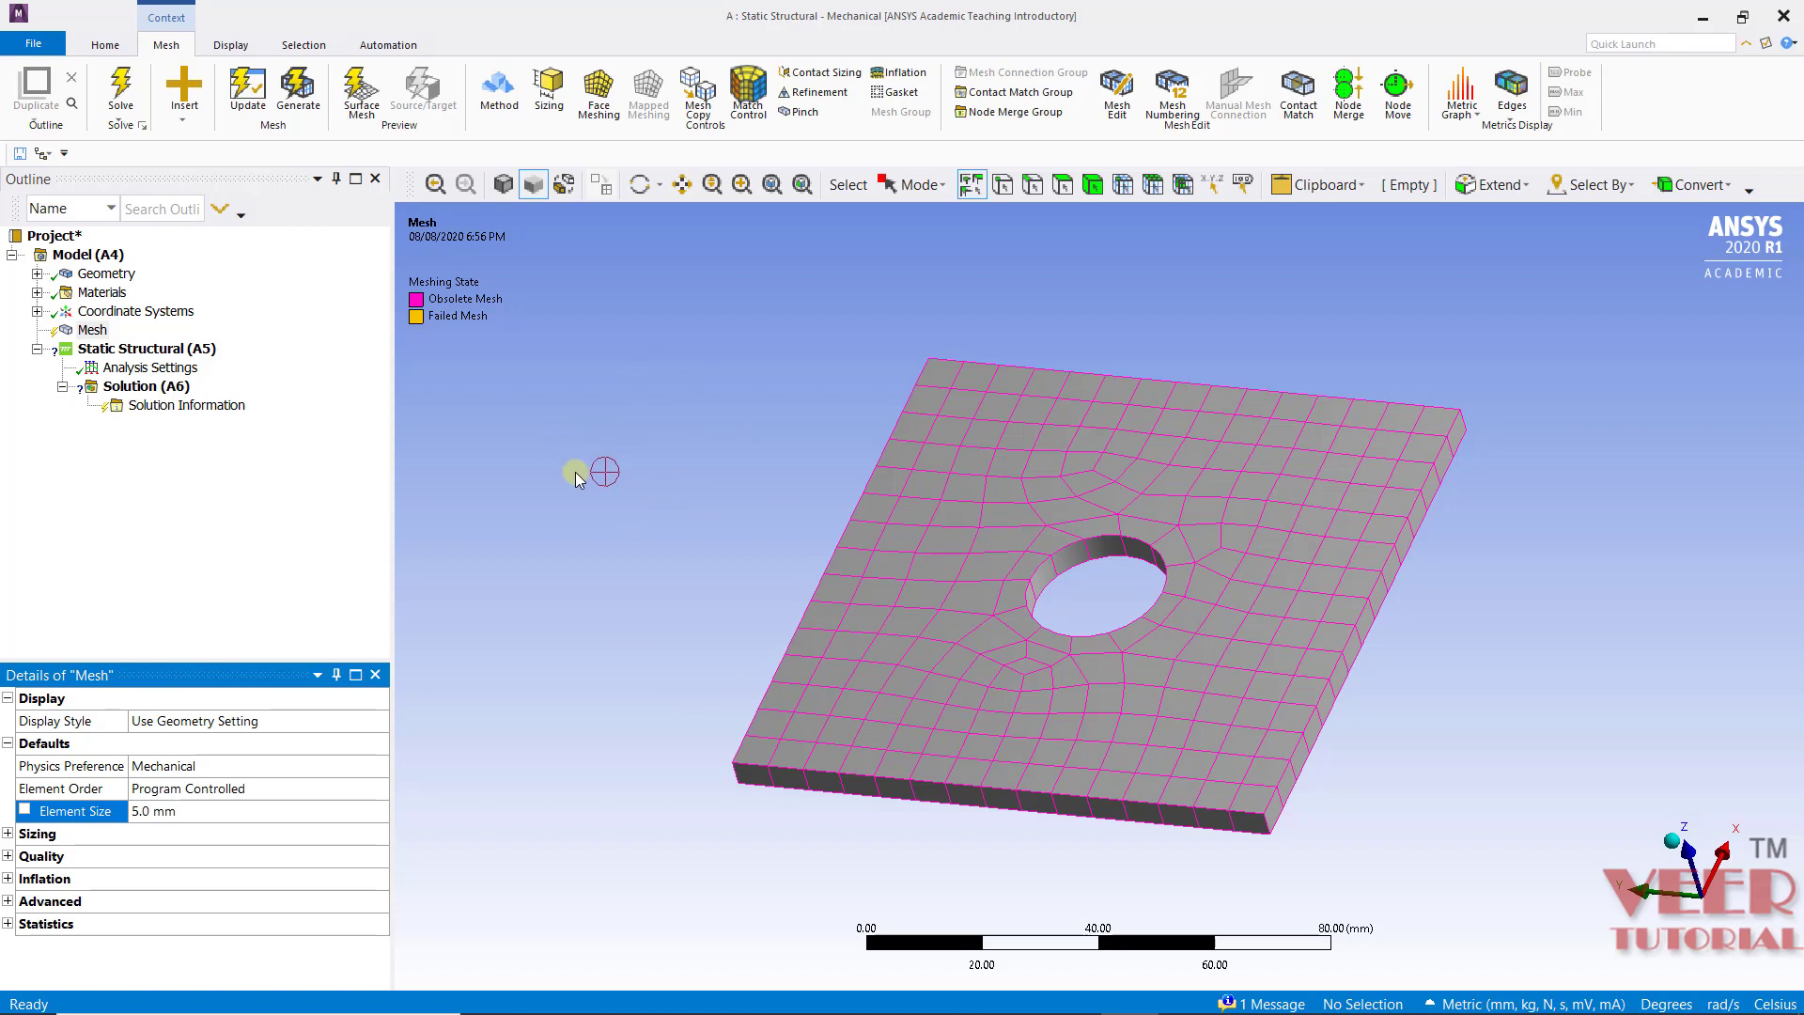
{"action": "left_click", "coordinate": [242, 97]}
{"action": "left_click", "coordinate": [87, 331]}
{"action": "left_click", "coordinate": [89, 331]}
{"action": "right_click", "coordinate": [88, 332]}
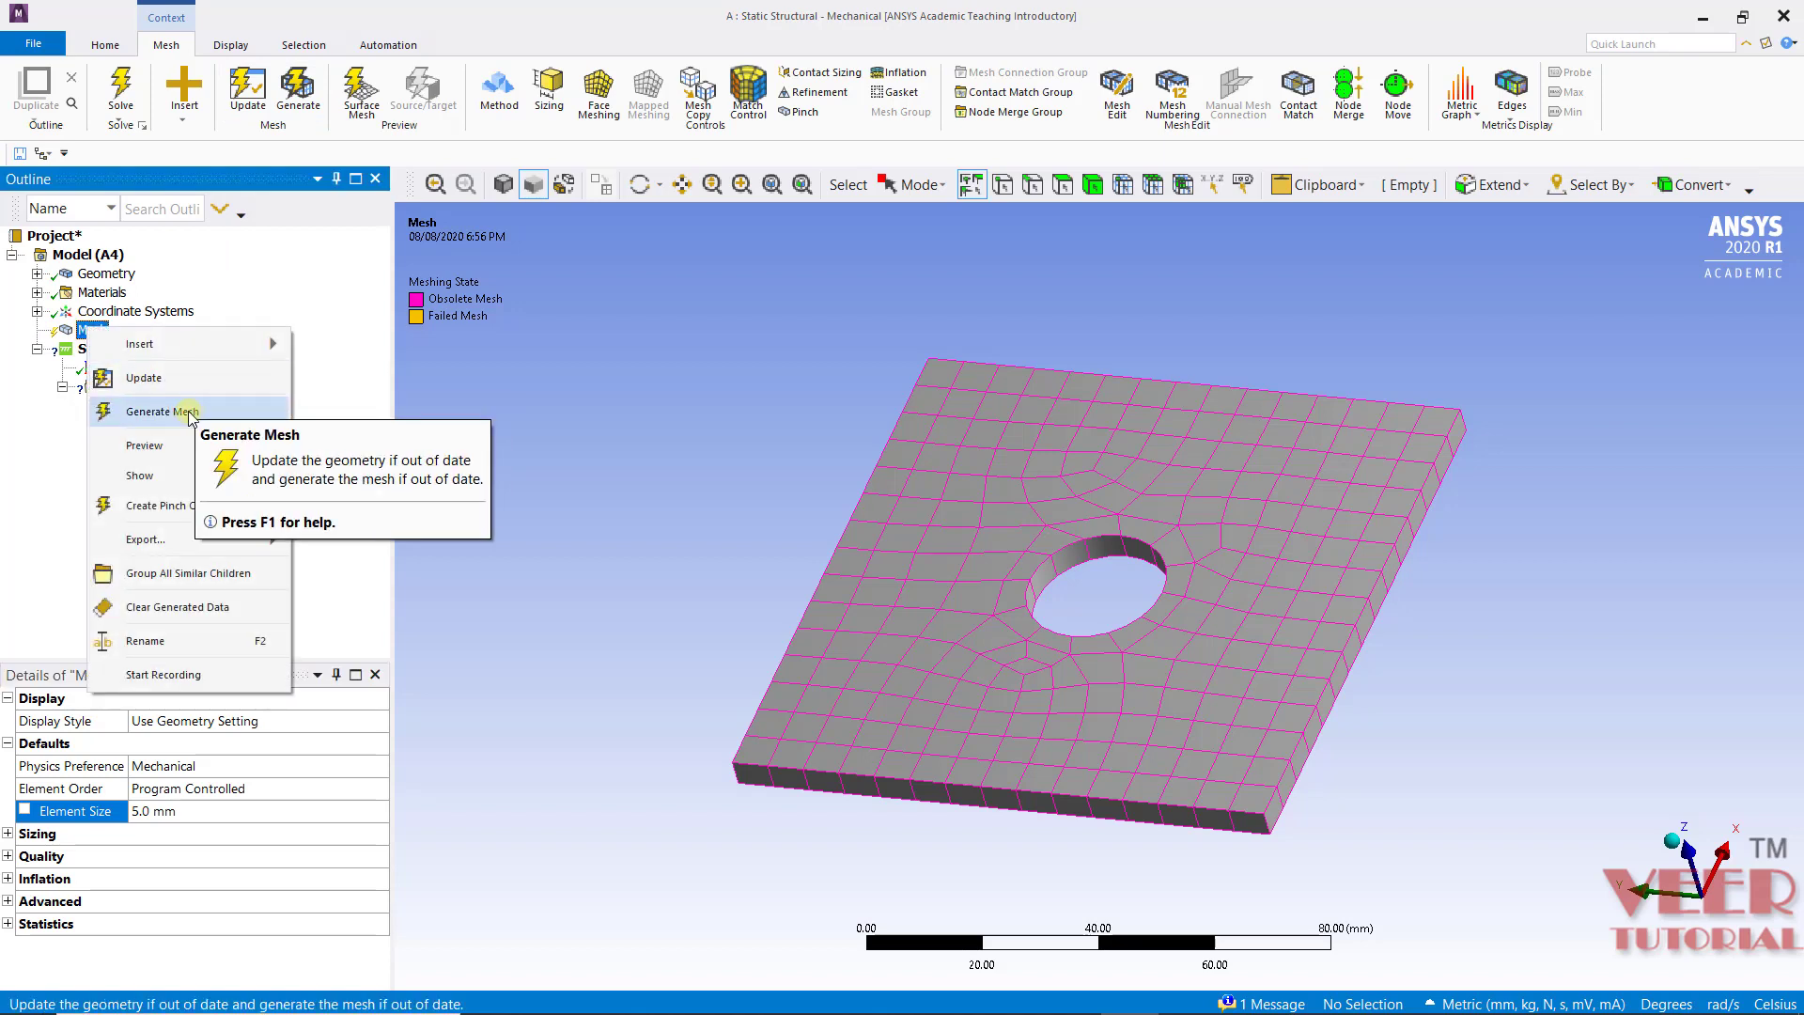
{"action": "left_click", "coordinate": [143, 378]}
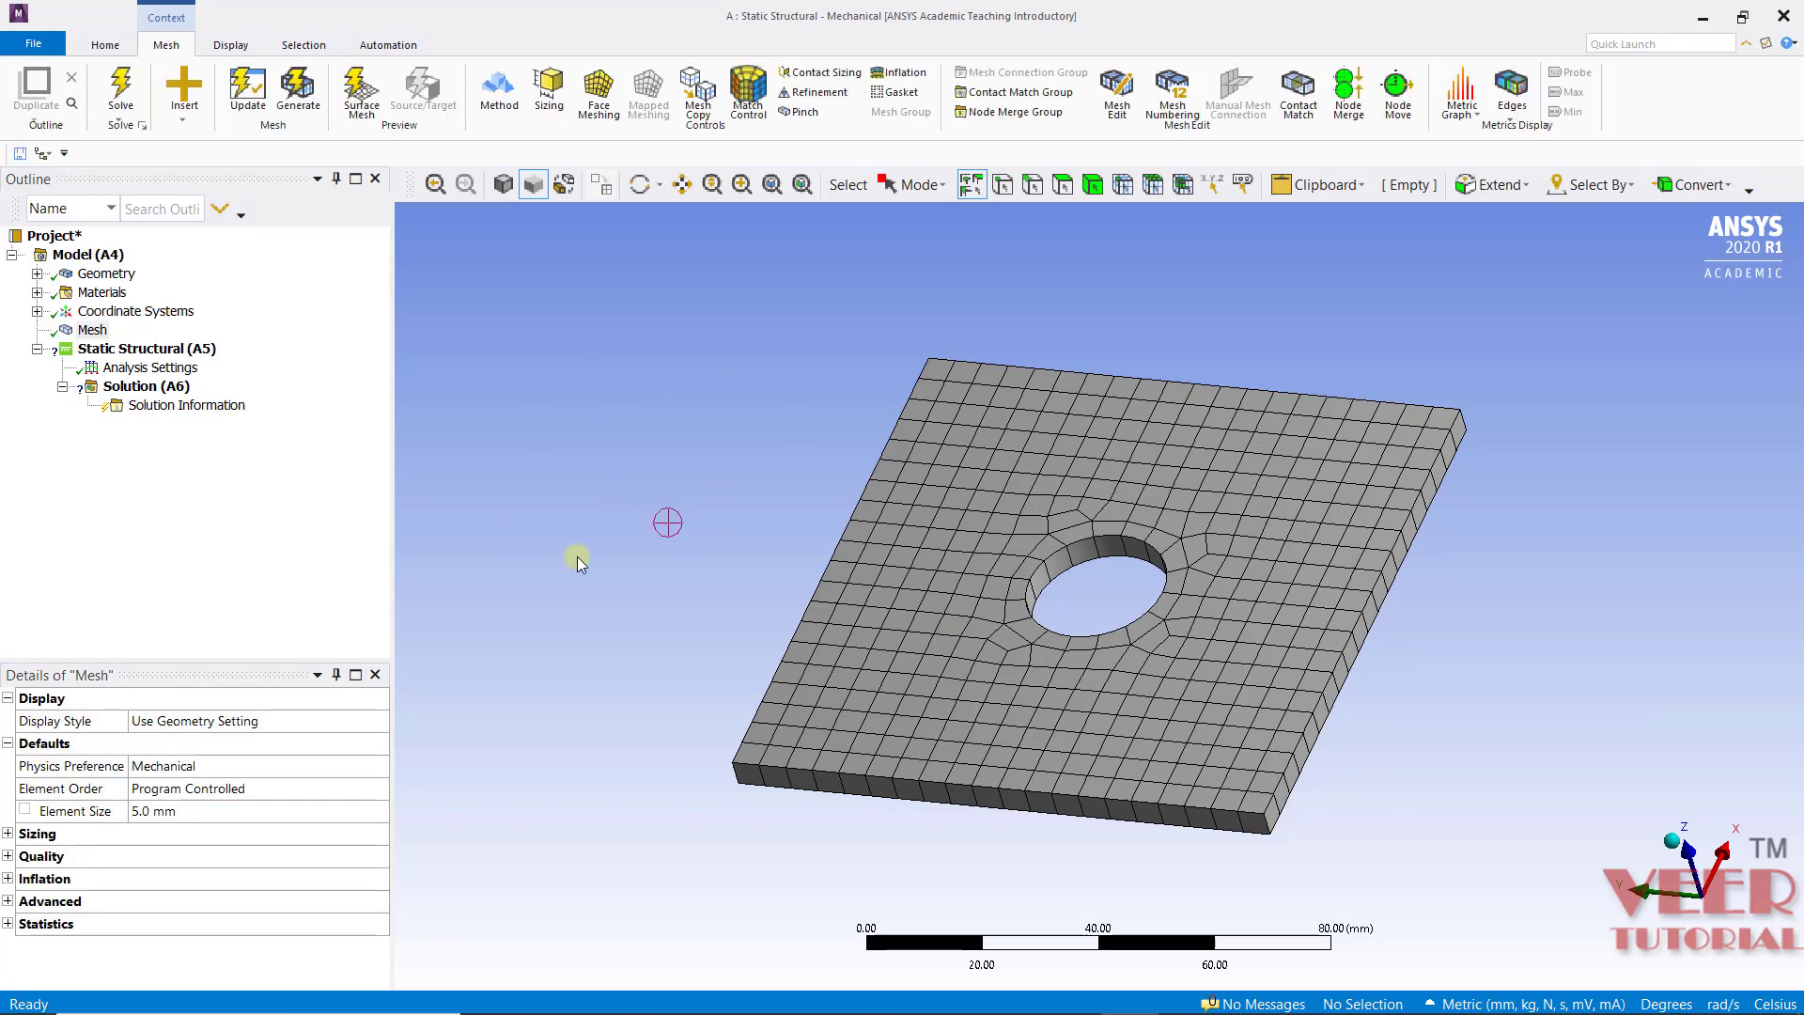
{"action": "middle_click_drag", "start_coordinate": [712, 628], "coordinate": [673, 646]}
{"action": "mouse_move", "coordinate": [954, 612]}
{"action": "middle_mouse_down"}
{"action": "mouse_move", "coordinate": [1039, 536]}
{"action": "mouse_move", "coordinate": [966, 608]}
{"action": "middle_mouse_up"}
- Refine the global element size to 3 mm, regenerate the mesh, and inspect it around the hole
{"action": "left_click", "coordinate": [180, 812]}
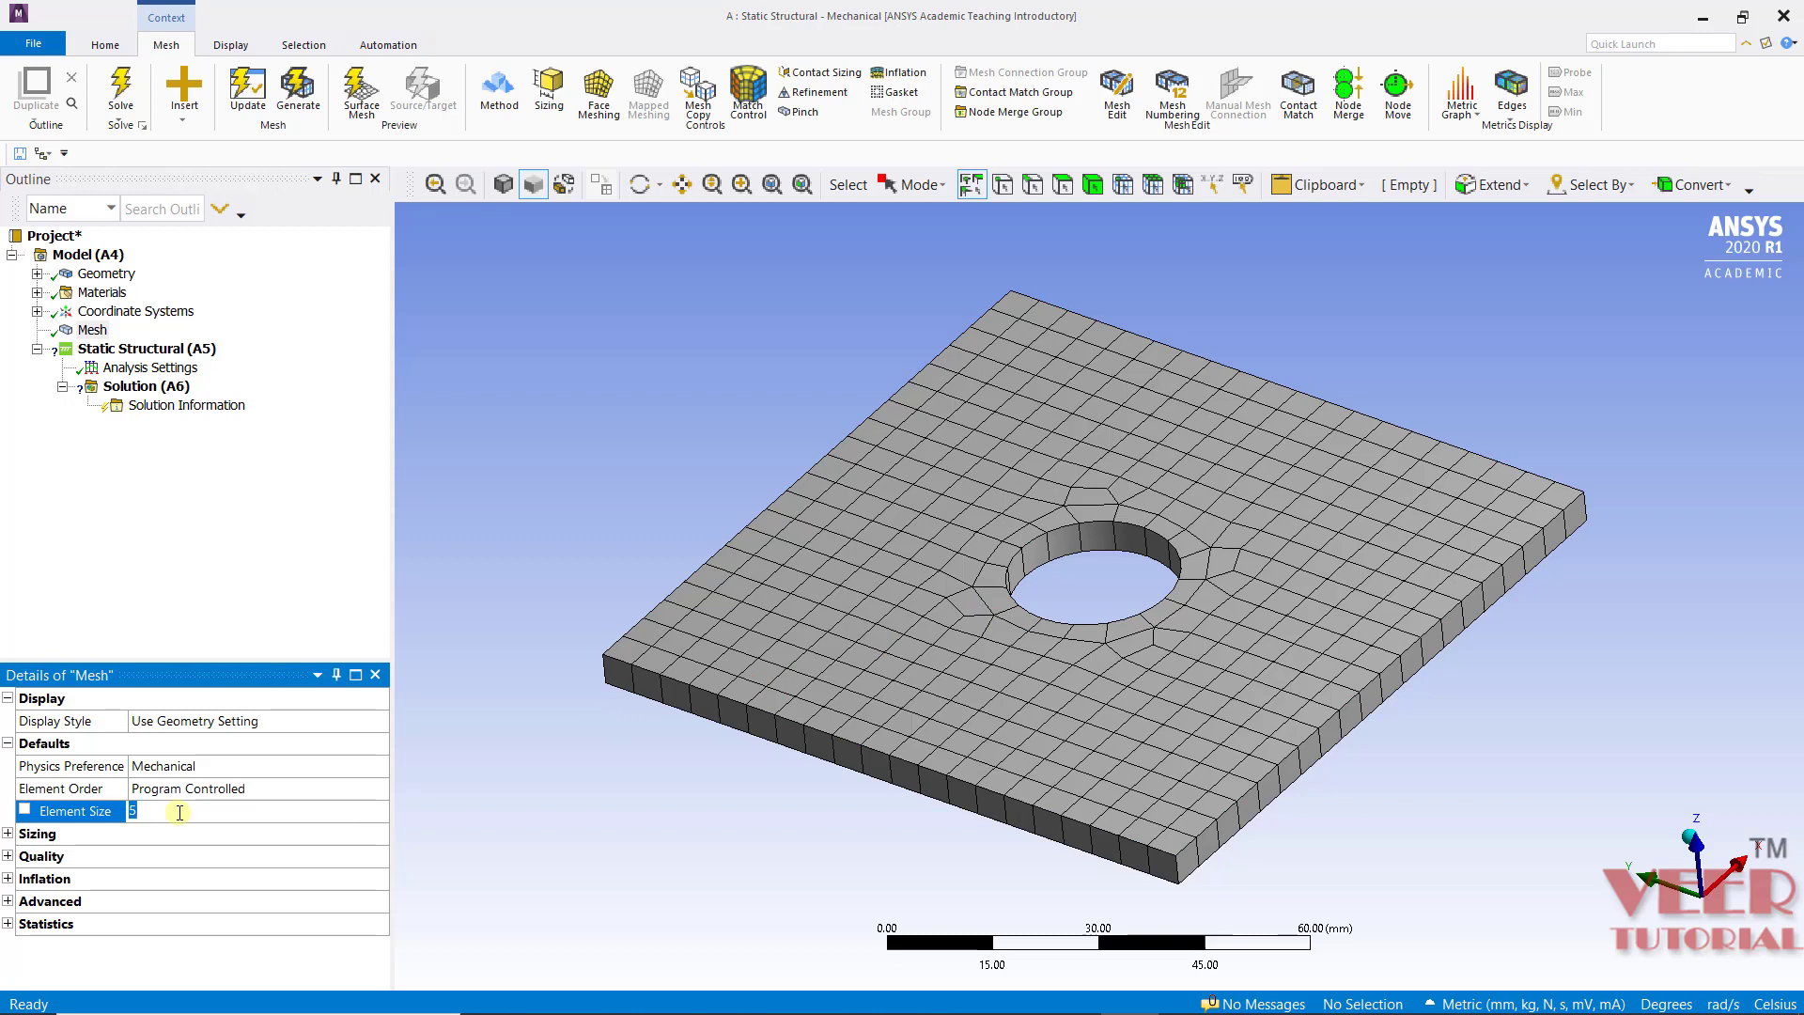
{"action": "type", "text": "3"}
{"action": "key", "text": "Return"}
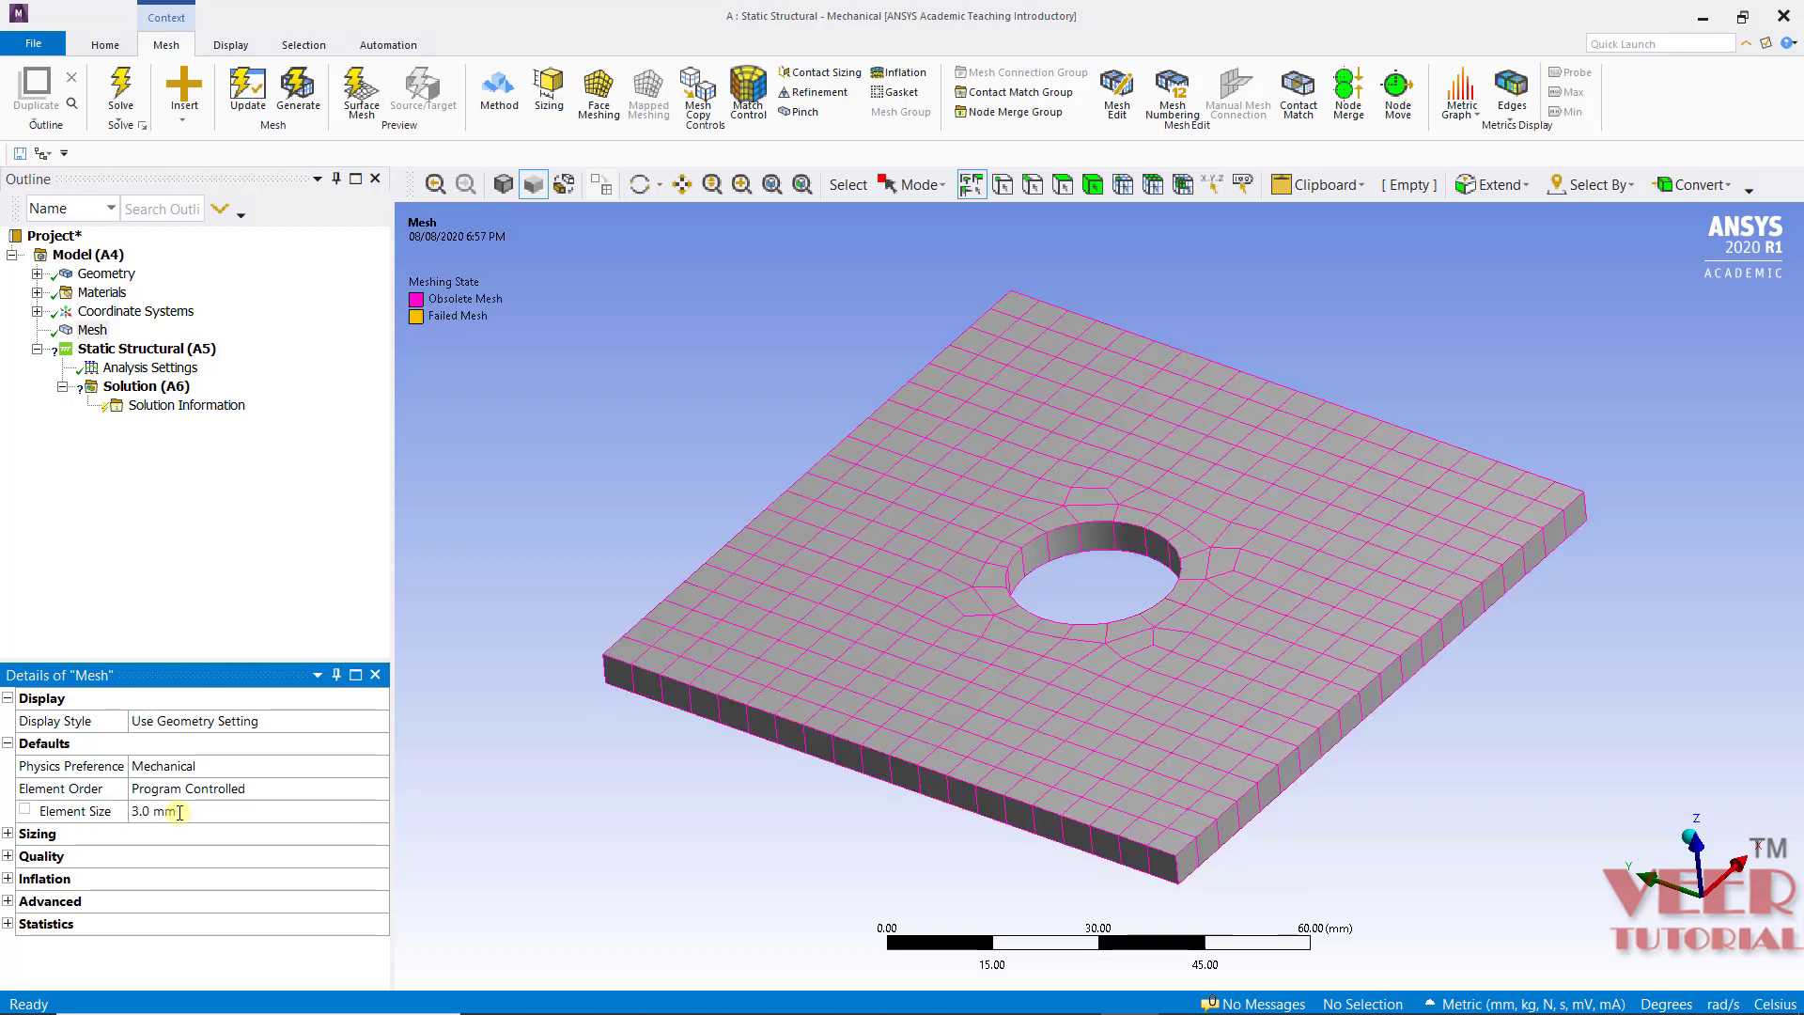
{"action": "left_click", "coordinate": [92, 329]}
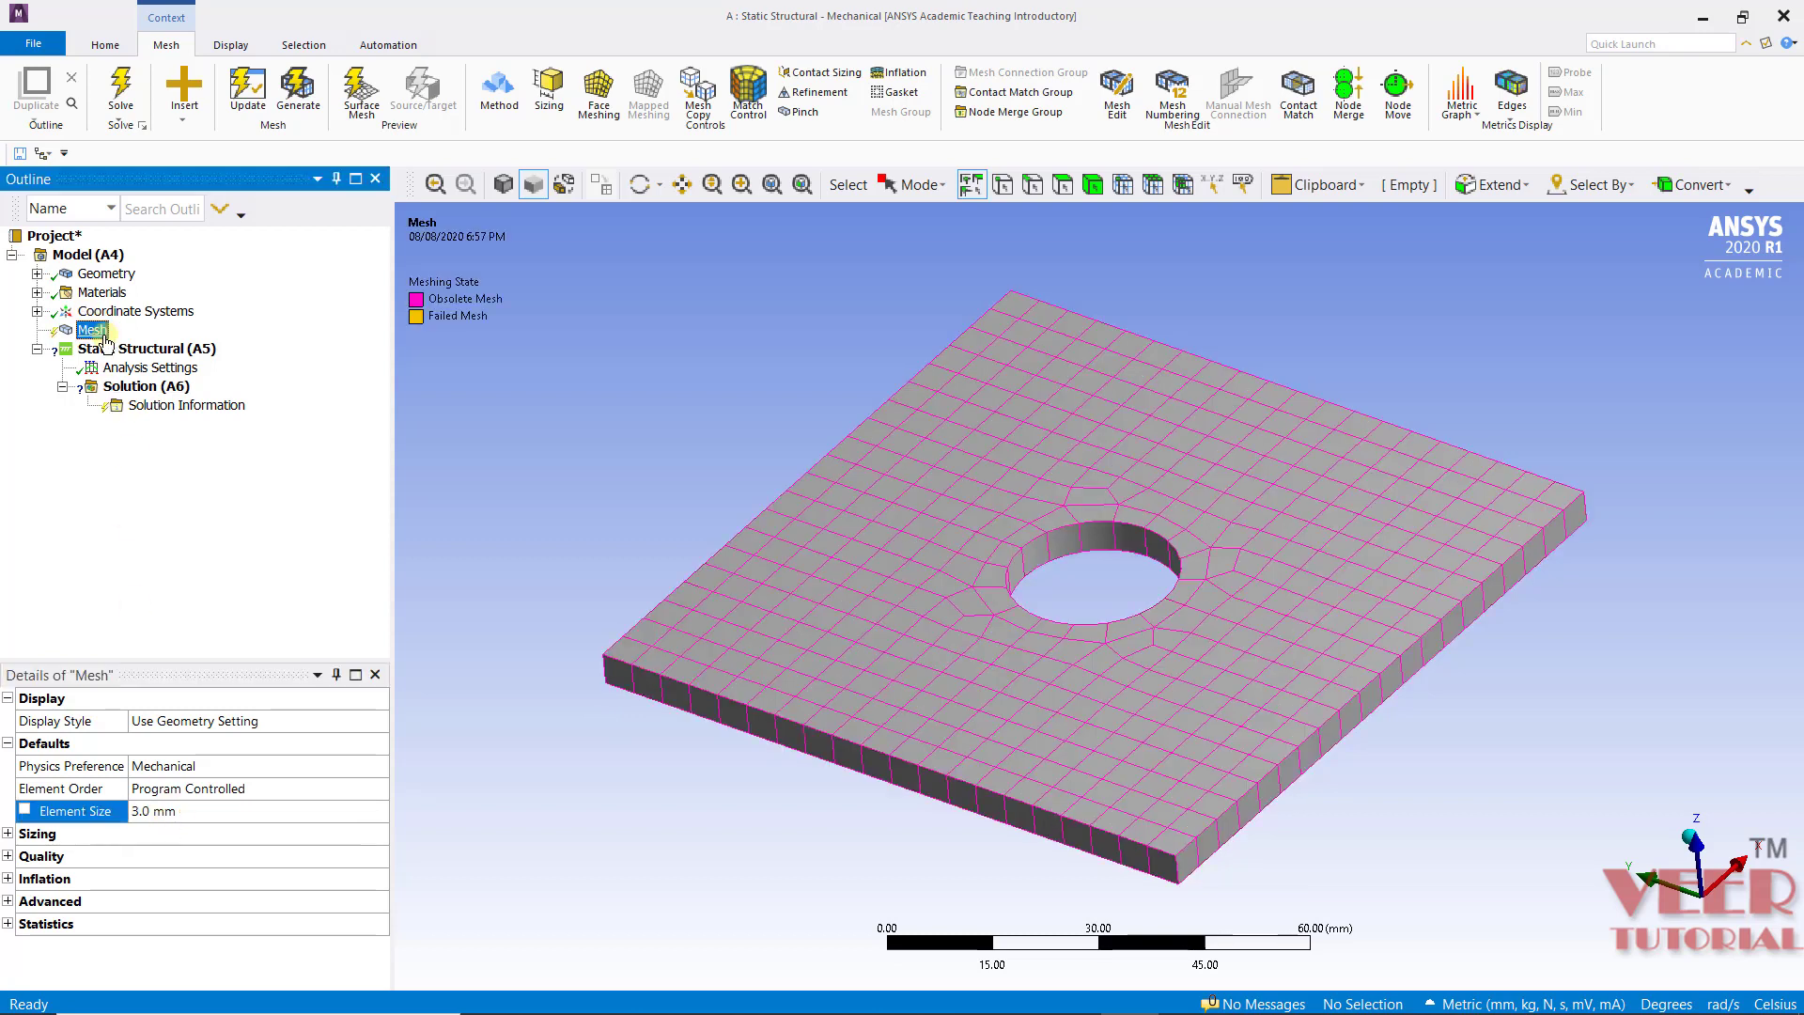
{"action": "right_click", "coordinate": [104, 334]}
{"action": "left_click", "coordinate": [210, 425]}
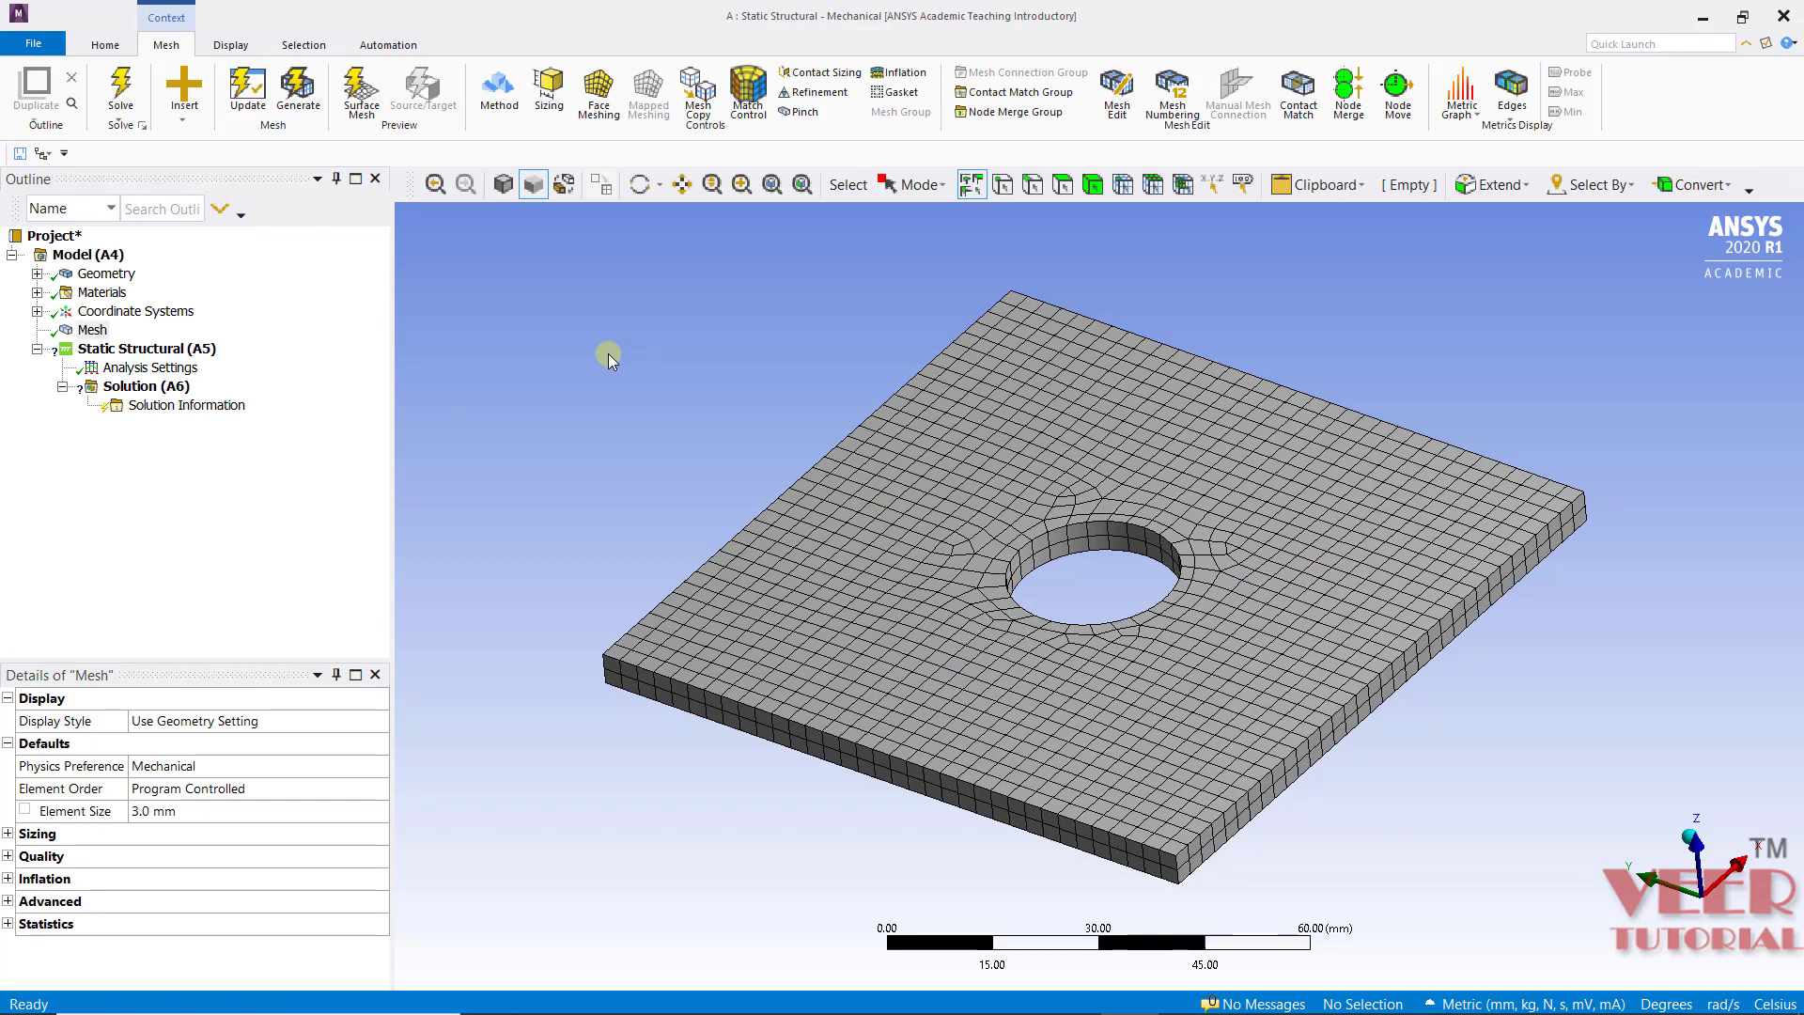
{"action": "middle_click_drag", "start_coordinate": [689, 467], "coordinate": [604, 460]}
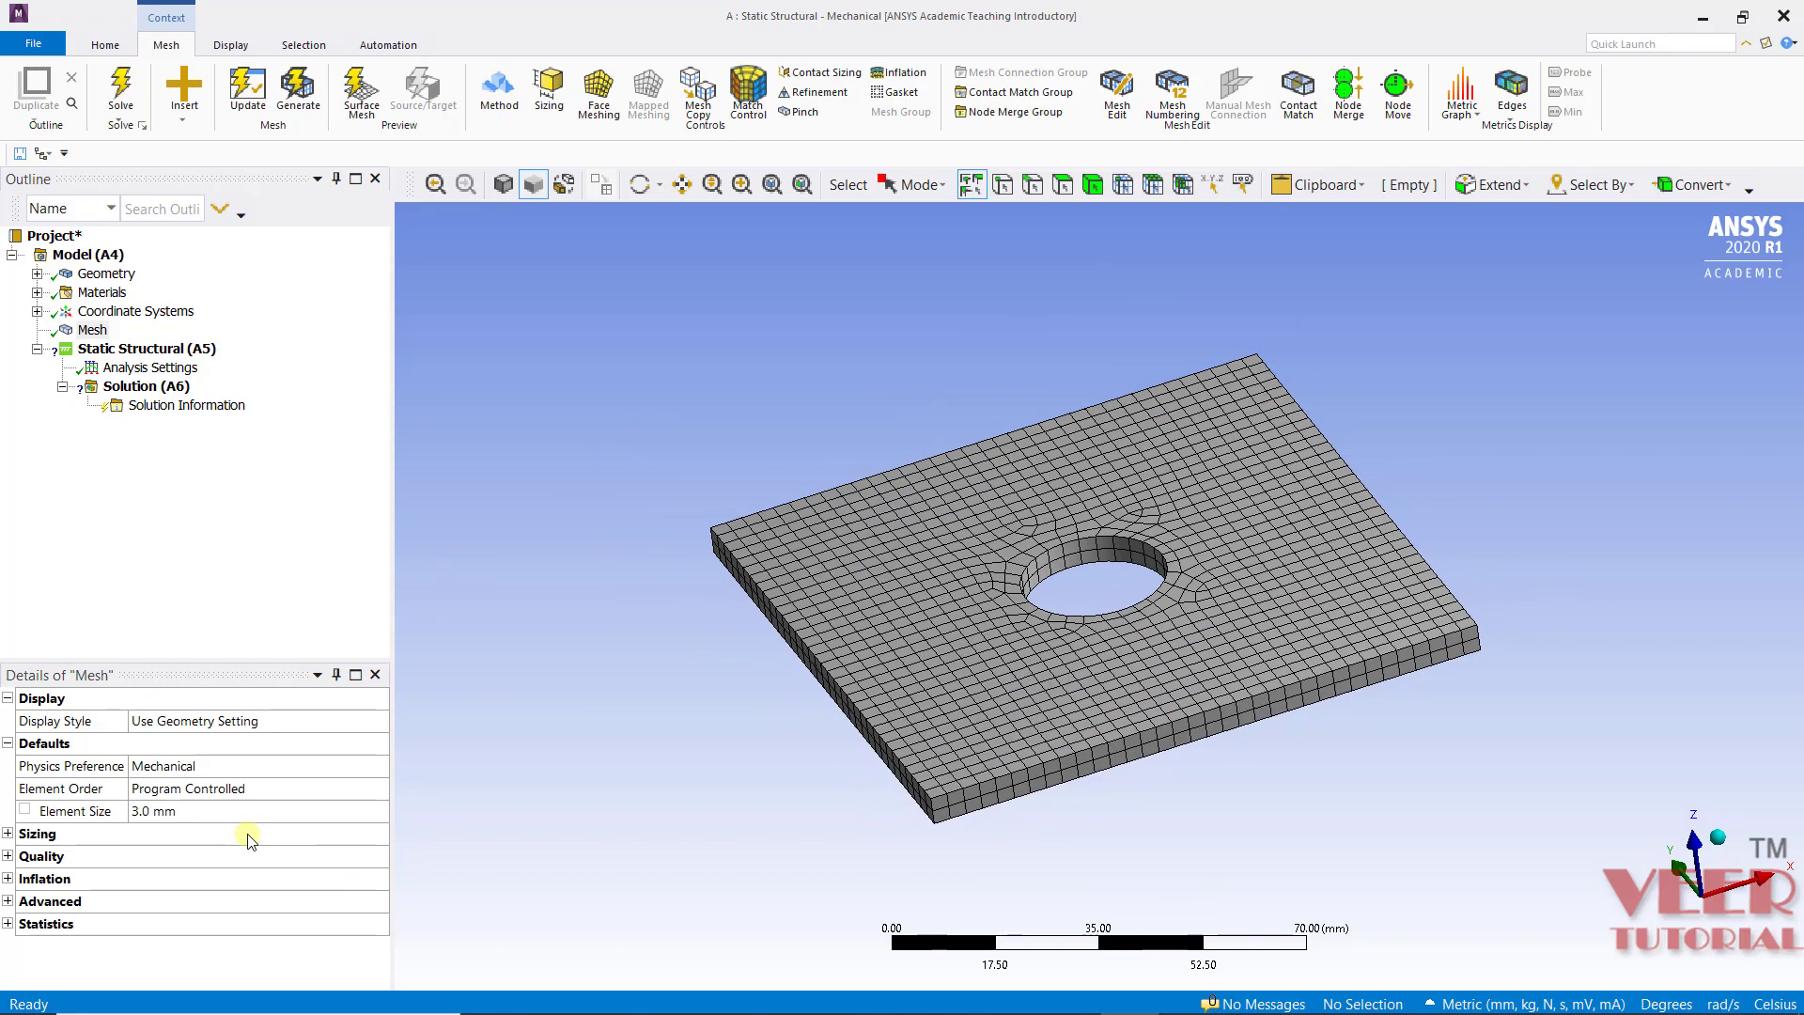
{"action": "scroll", "coordinate": [765, 479], "scroll_direction": "up", "scroll_amount": 5}
{"action": "middle_click_drag", "start_coordinate": [807, 582], "coordinate": [1042, 692]}
{"action": "scroll", "coordinate": [1087, 592], "scroll_direction": "down", "scroll_amount": 2}
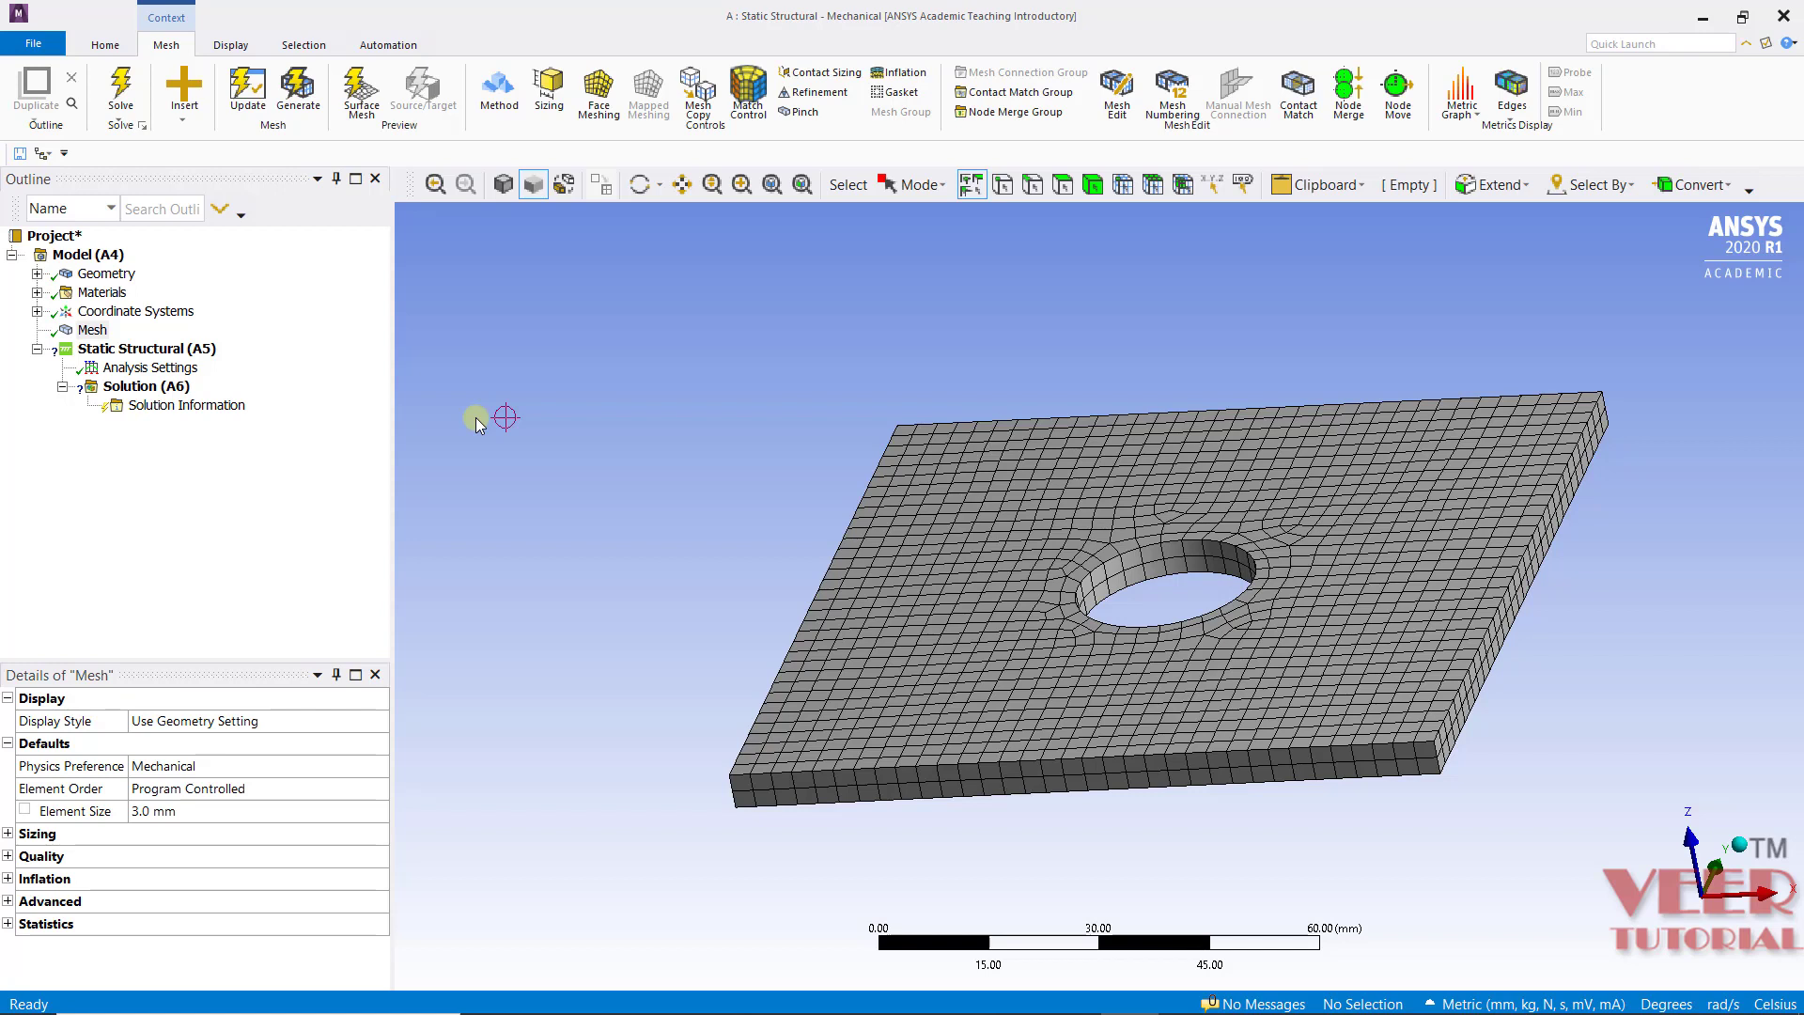
- Insert a Method control under Mesh and scope it to the plate body
{"action": "left_click", "coordinate": [93, 330]}
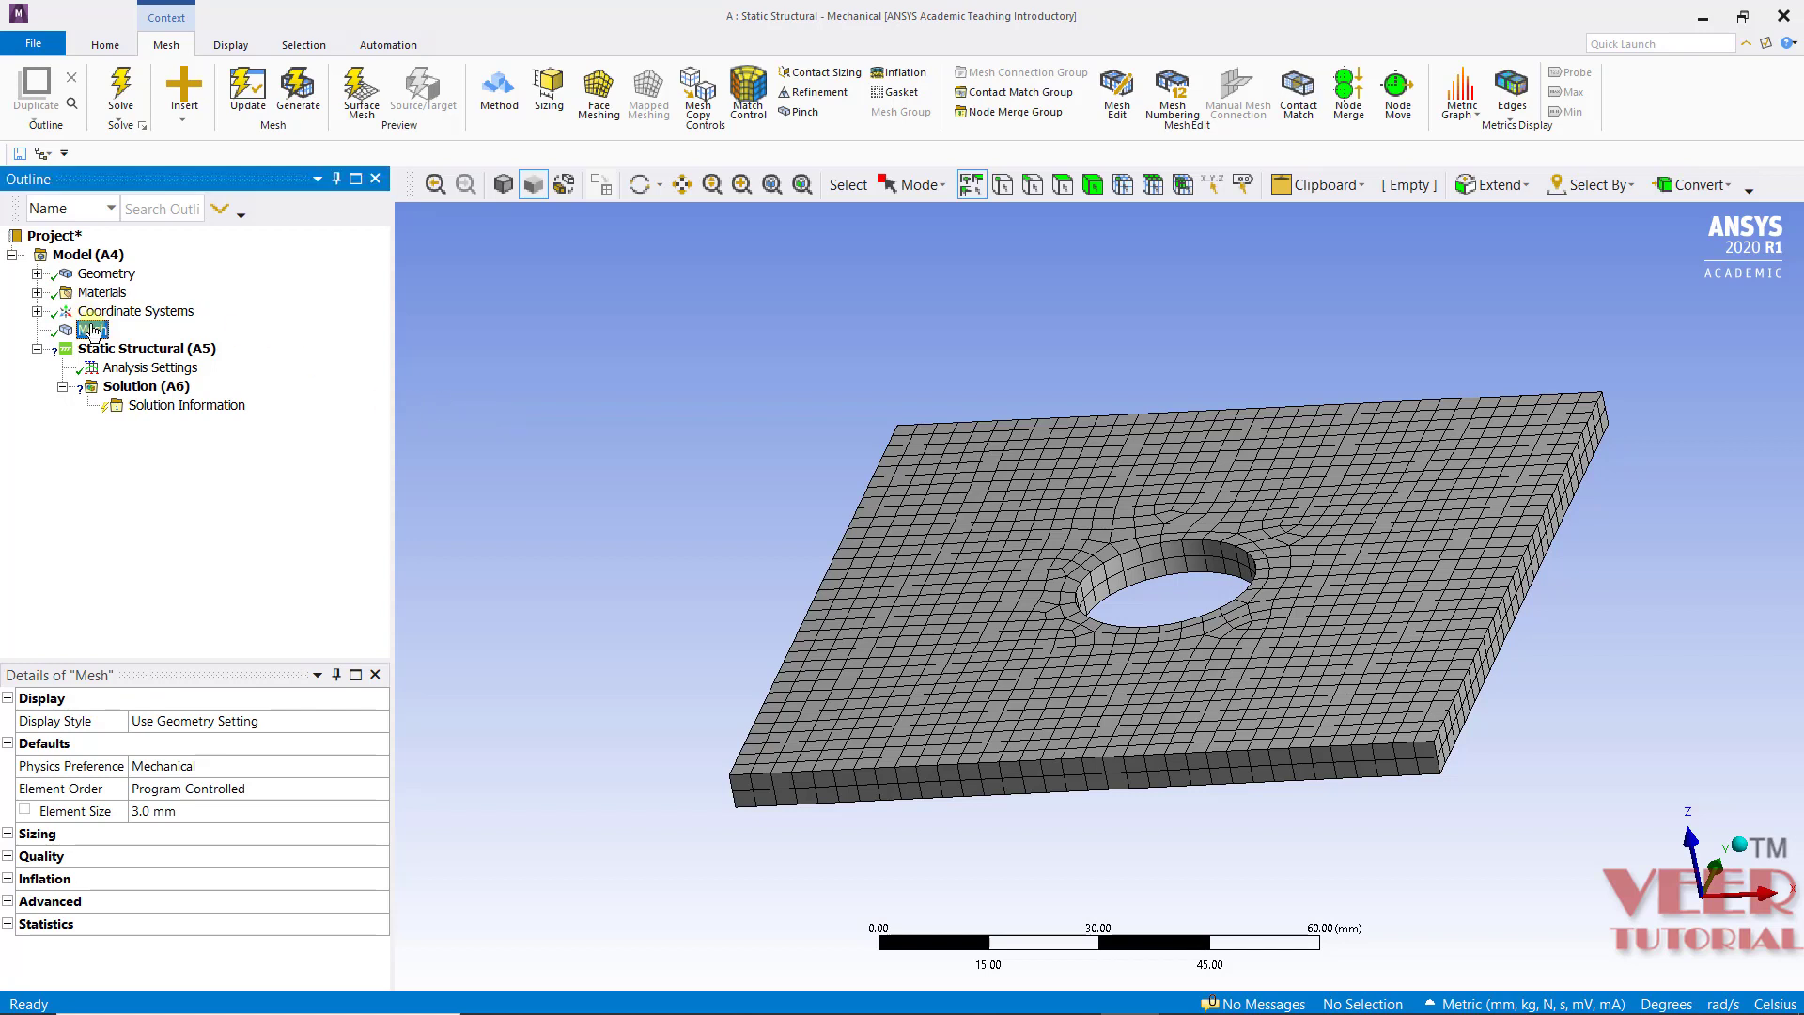
{"action": "right_click", "coordinate": [93, 330]}
{"action": "mouse_move", "coordinate": [188, 341]}
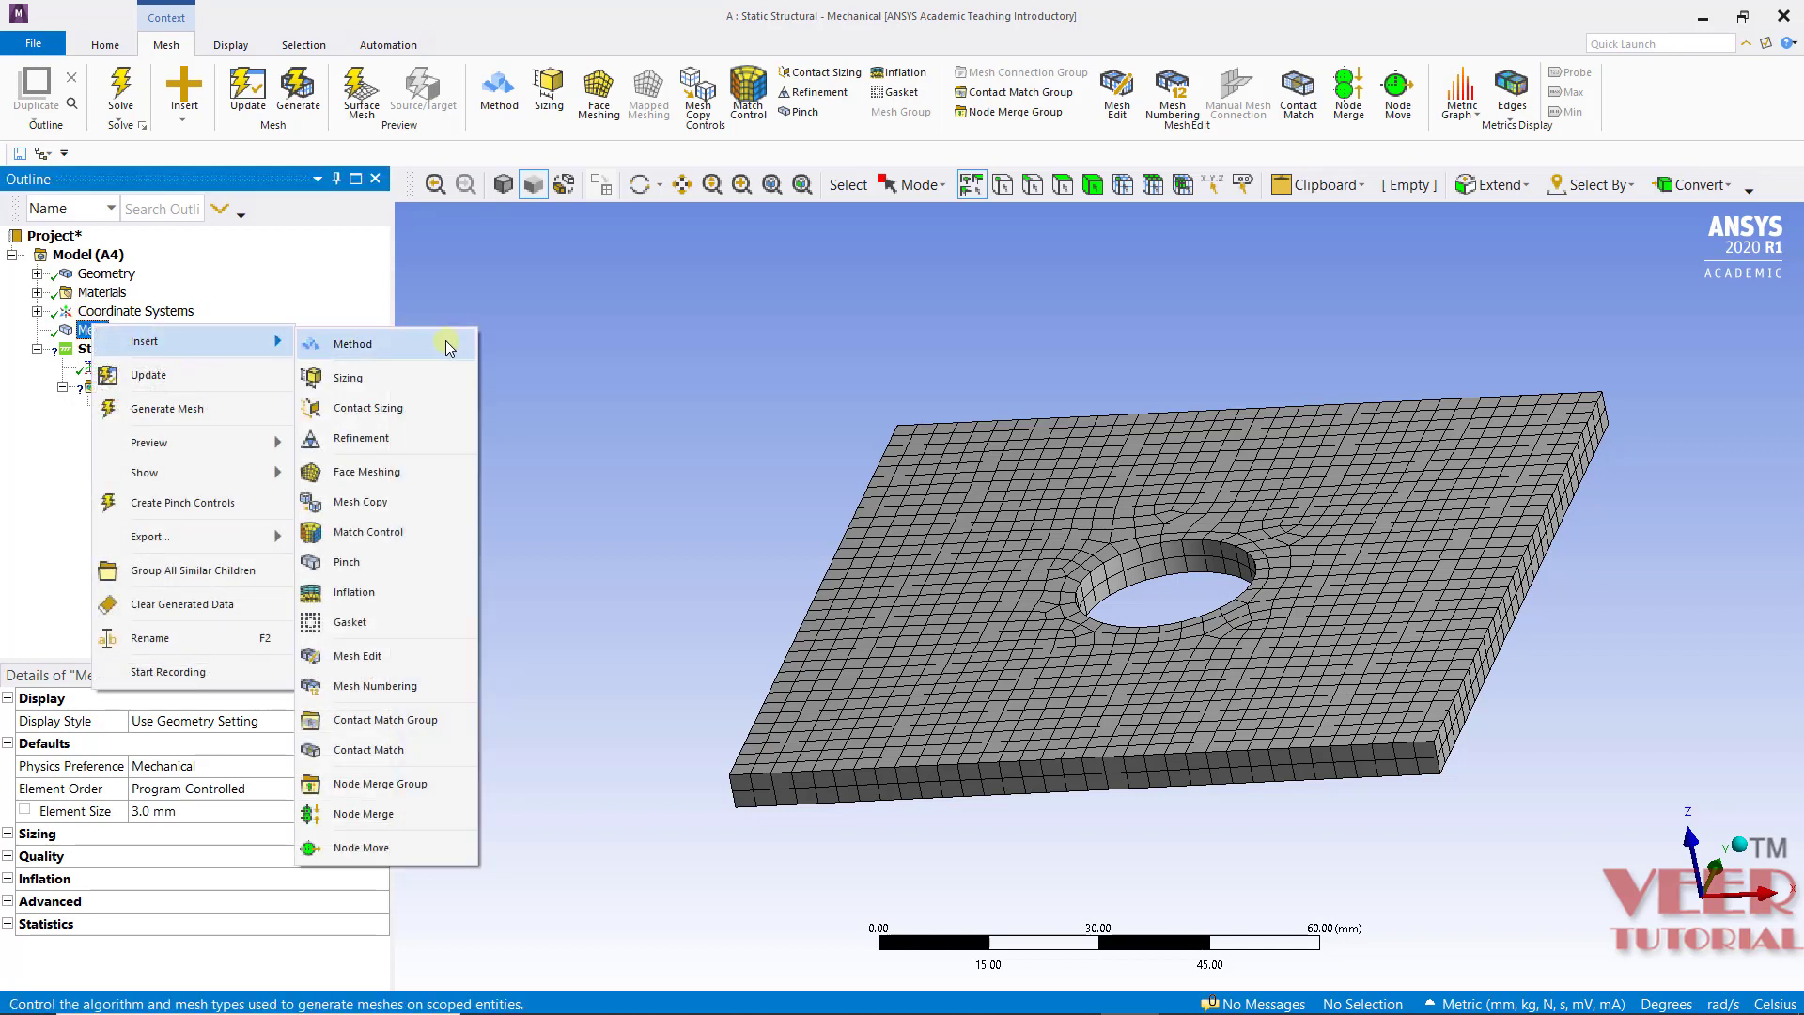
{"action": "left_click", "coordinate": [418, 348]}
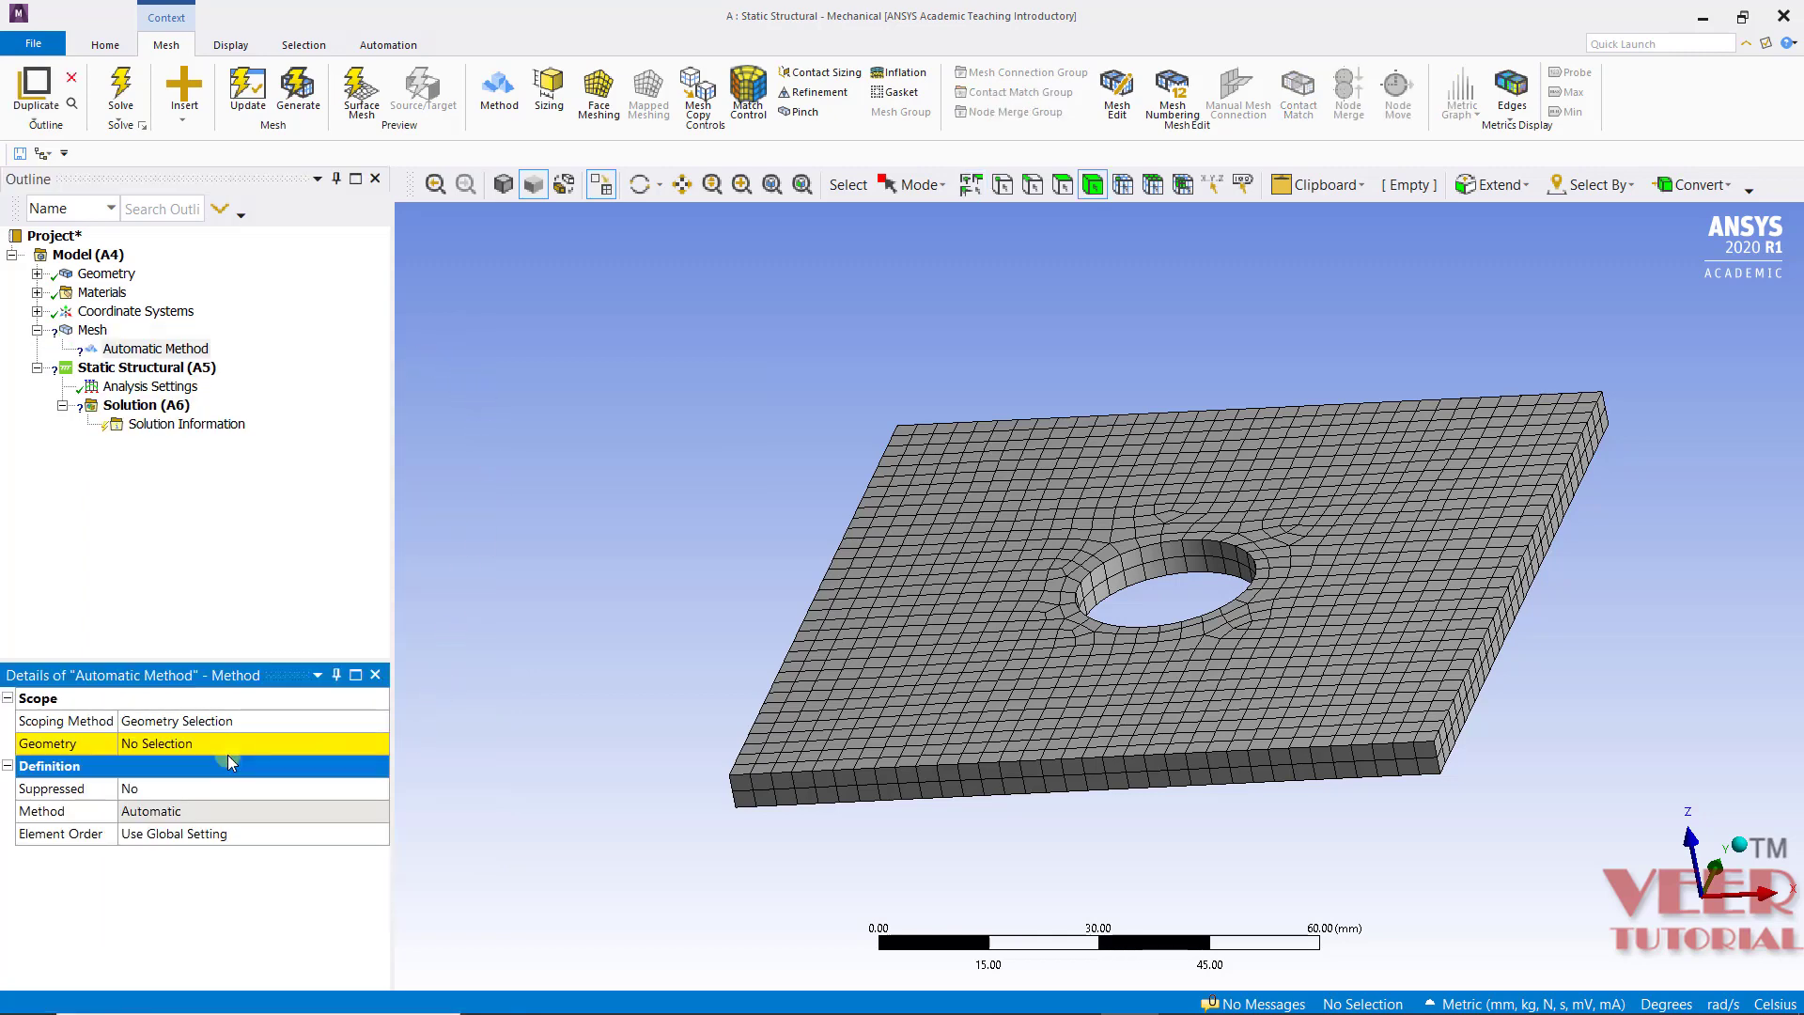
{"action": "left_click", "coordinate": [148, 744]}
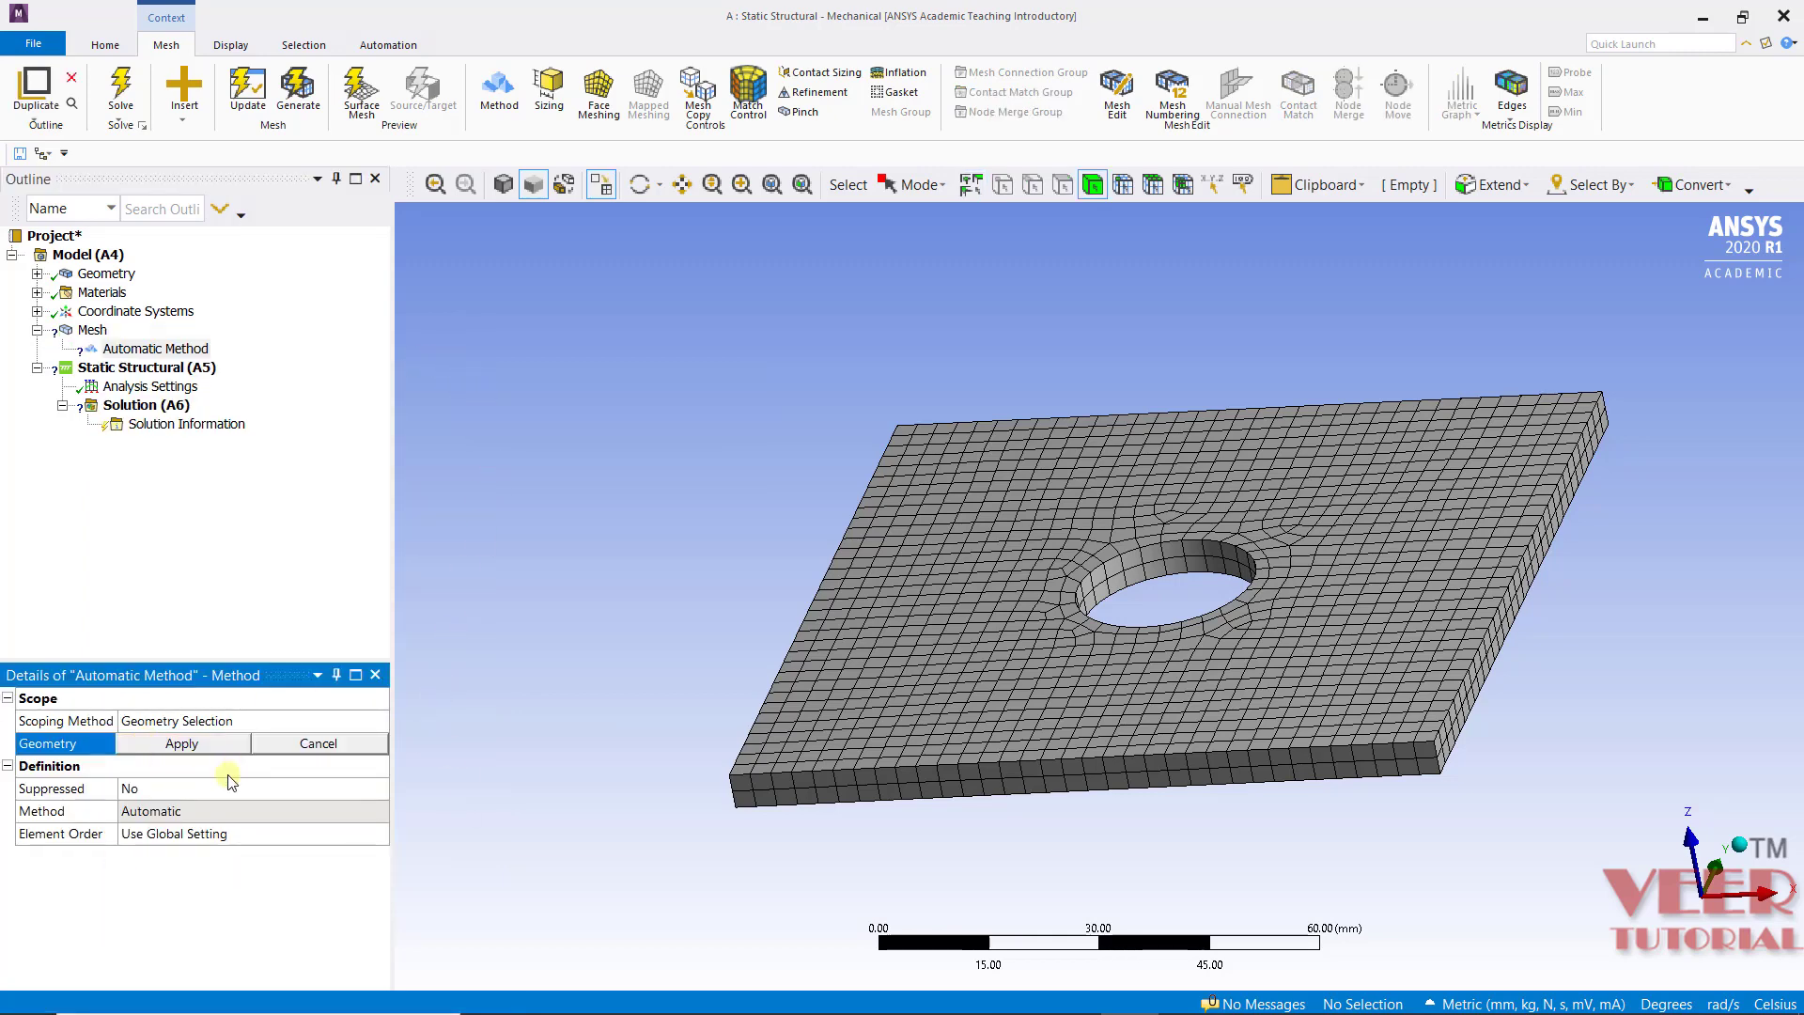
{"action": "left_click", "coordinate": [1090, 185]}
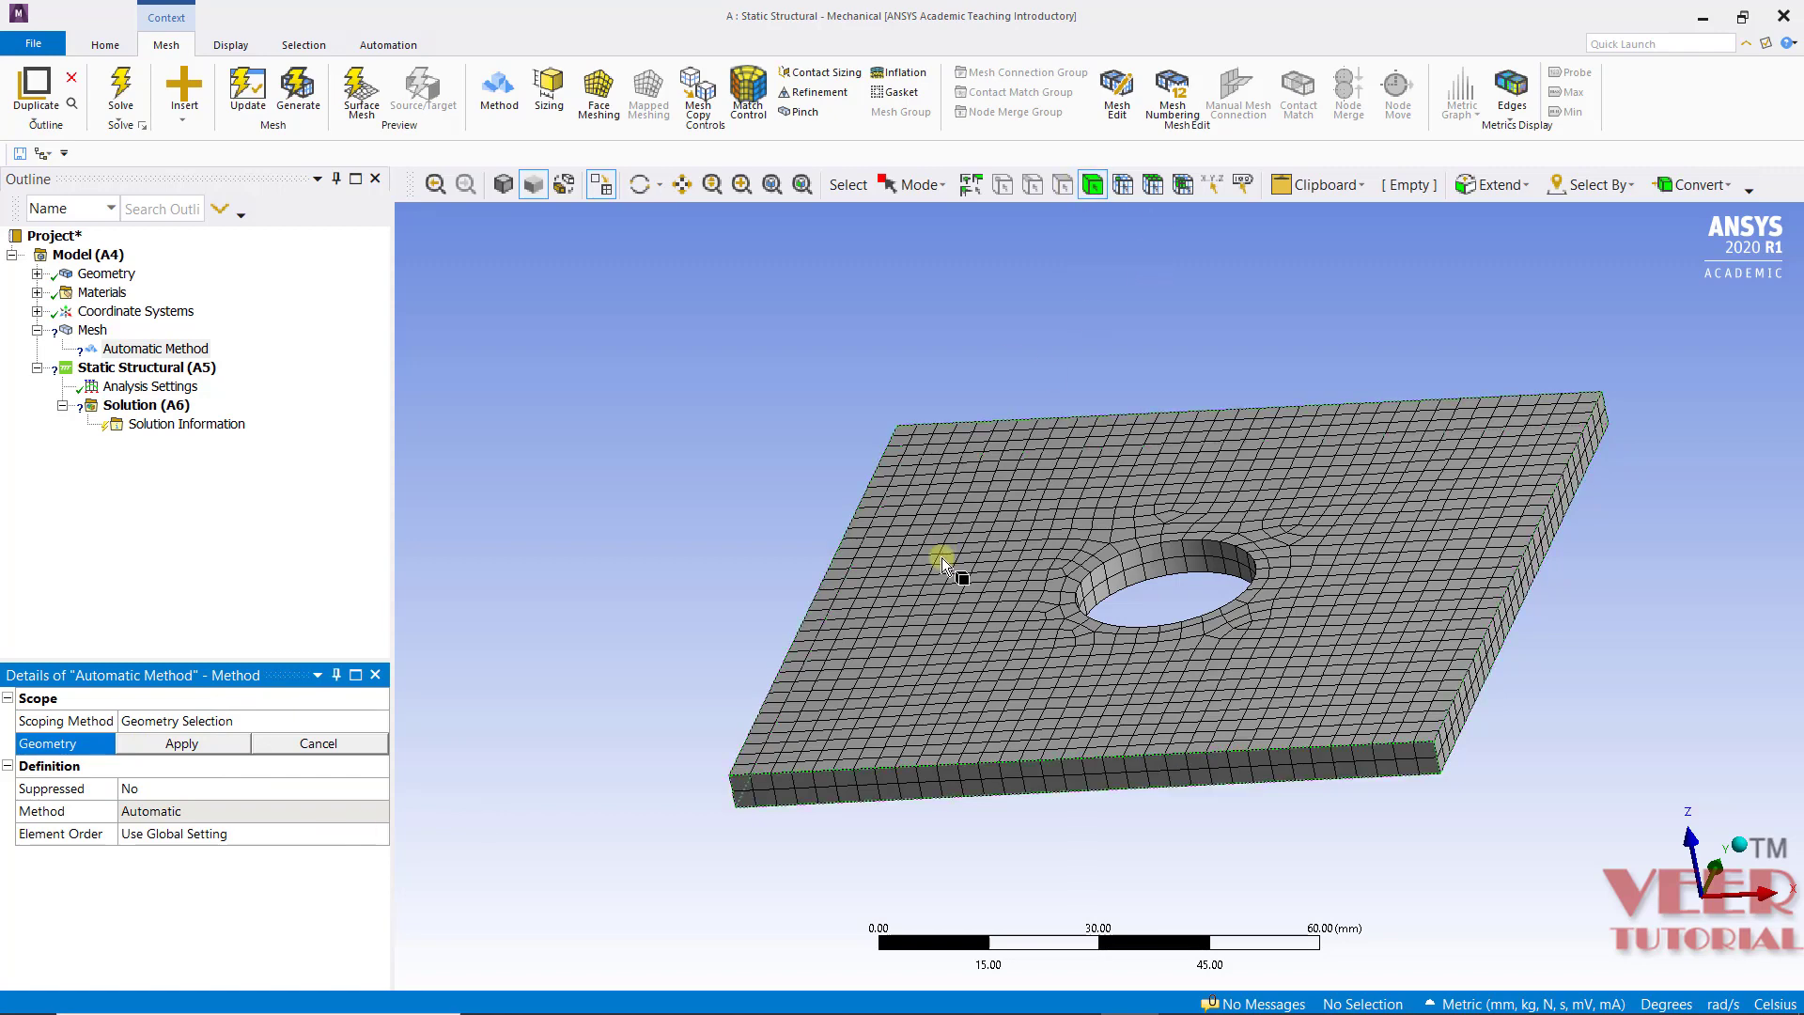
{"action": "left_click", "coordinate": [939, 566]}
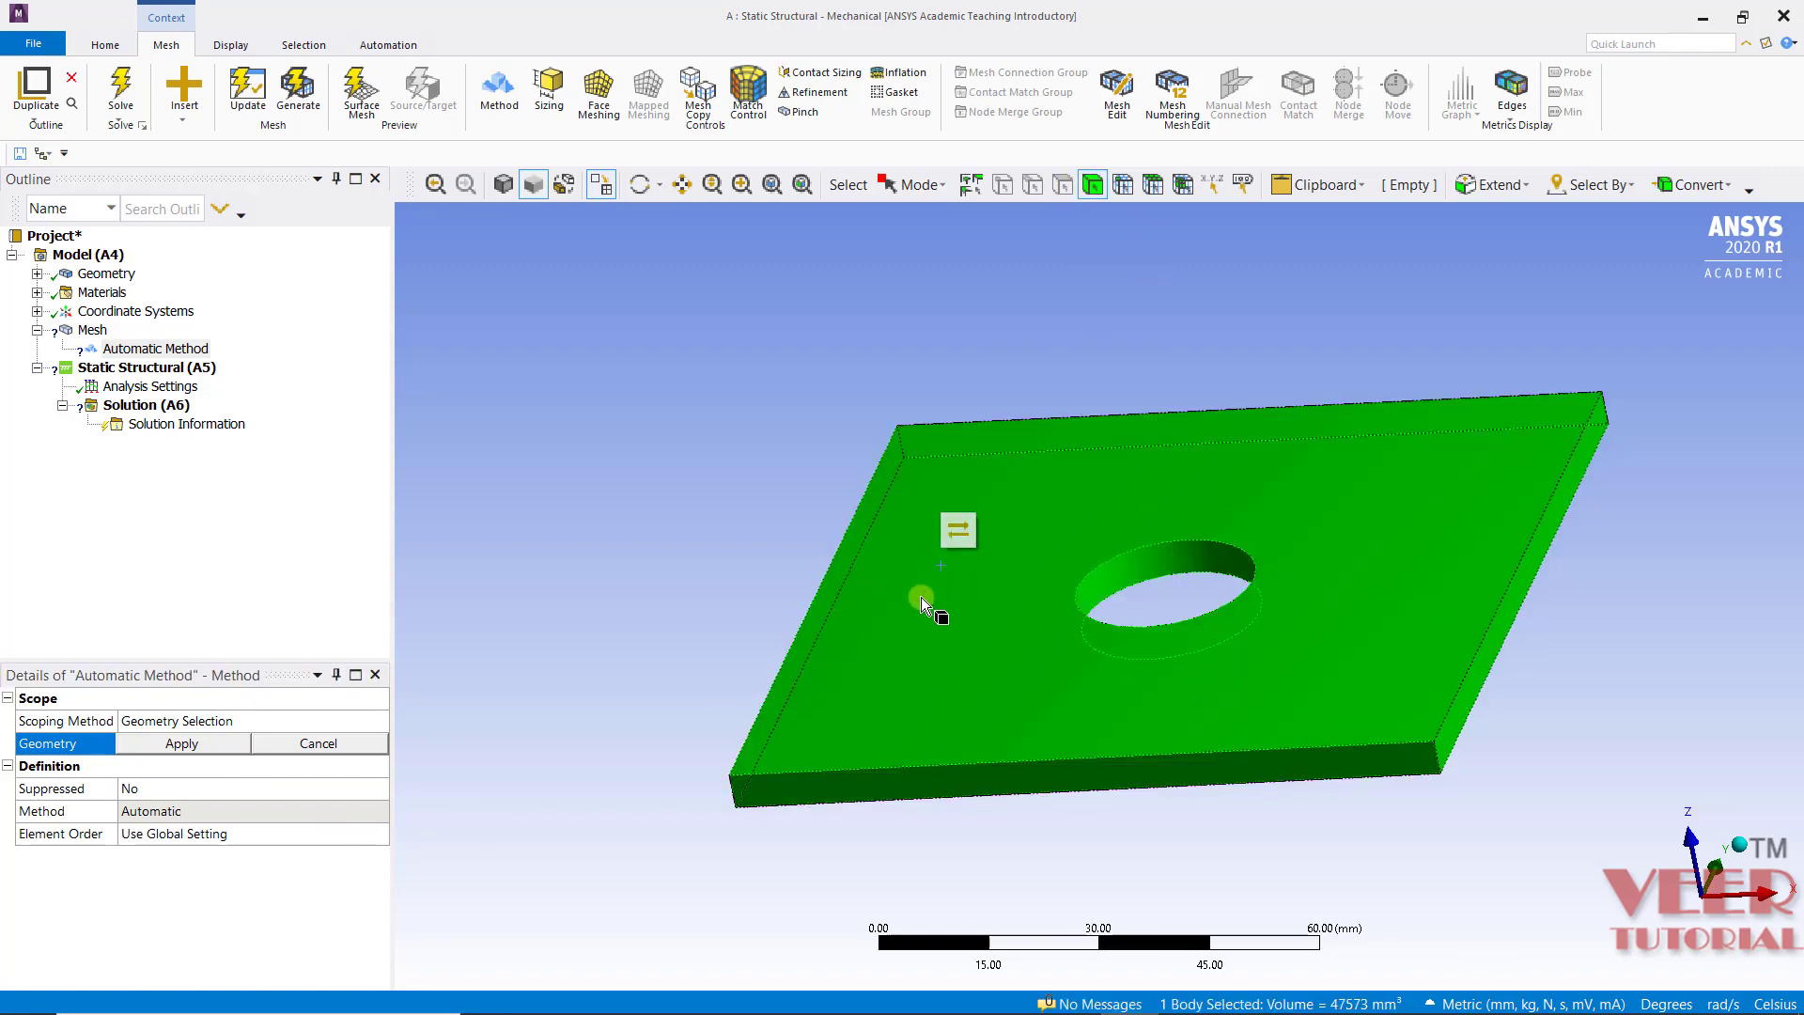
{"action": "left_click", "coordinate": [181, 743]}
- Change the meshing method to Tetrahedrons and regenerate the plate's mesh
{"action": "left_click", "coordinate": [155, 811]}
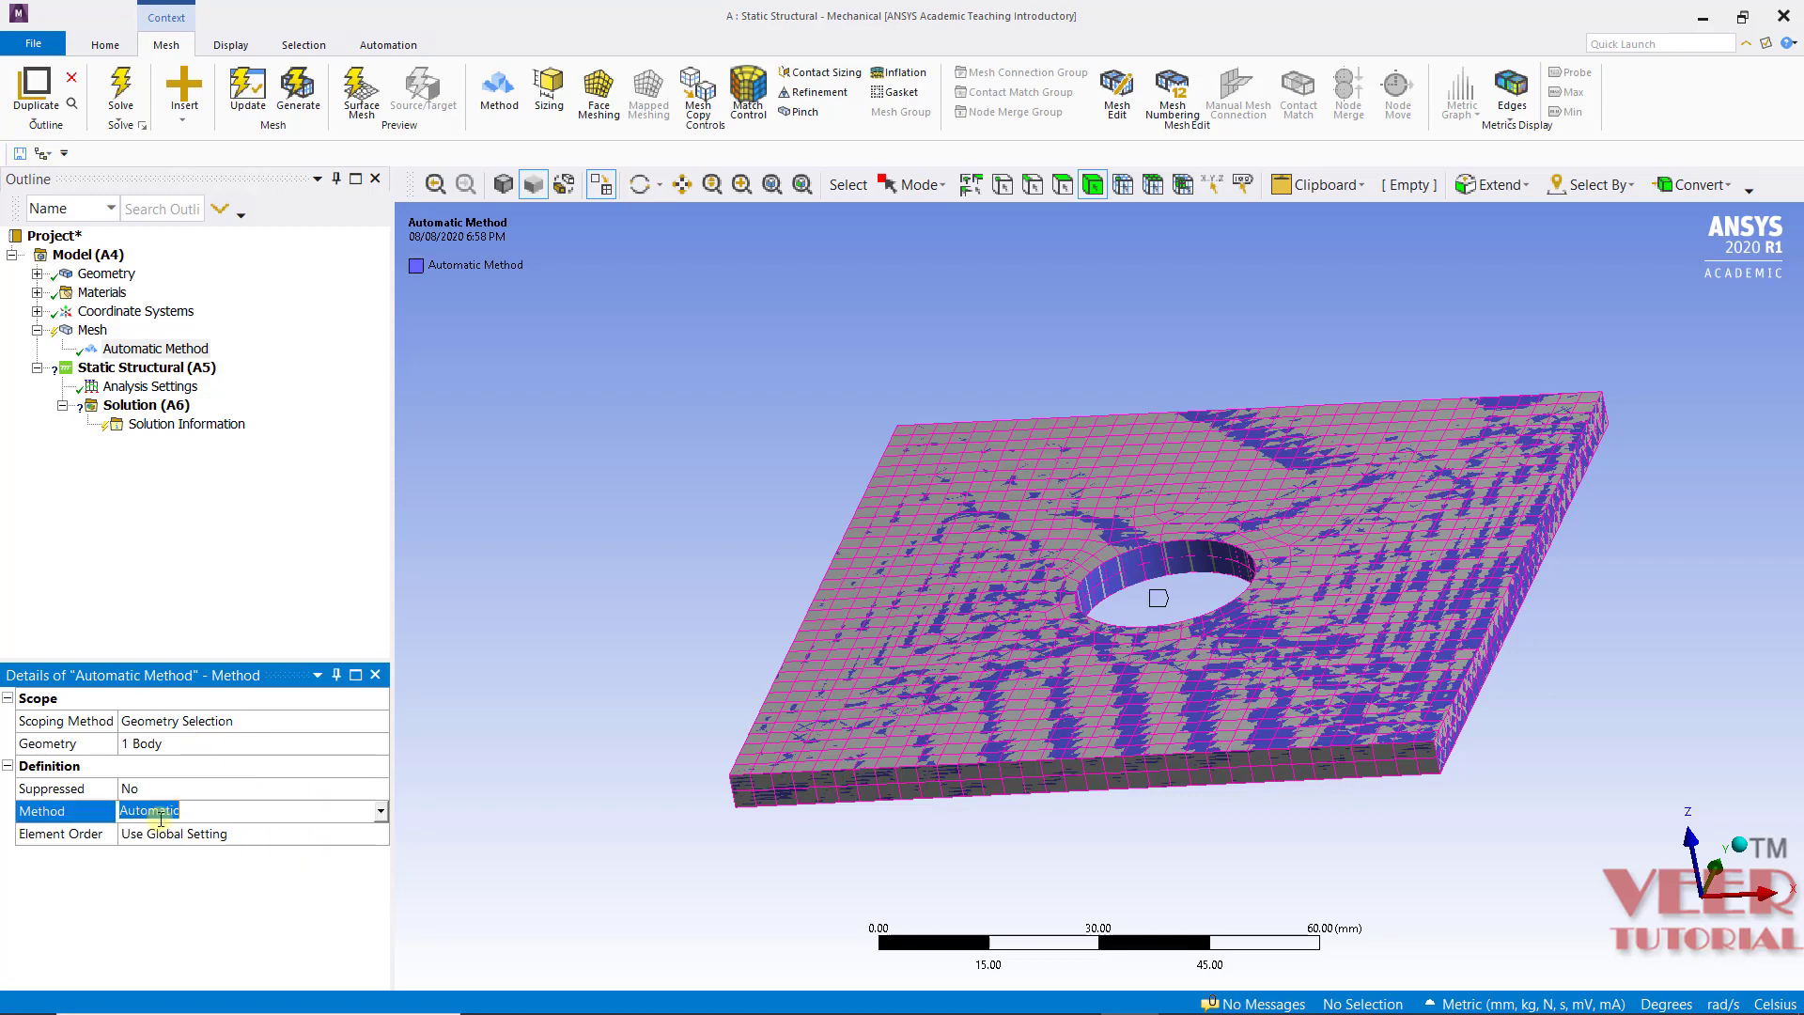
{"action": "left_click", "coordinate": [381, 809]}
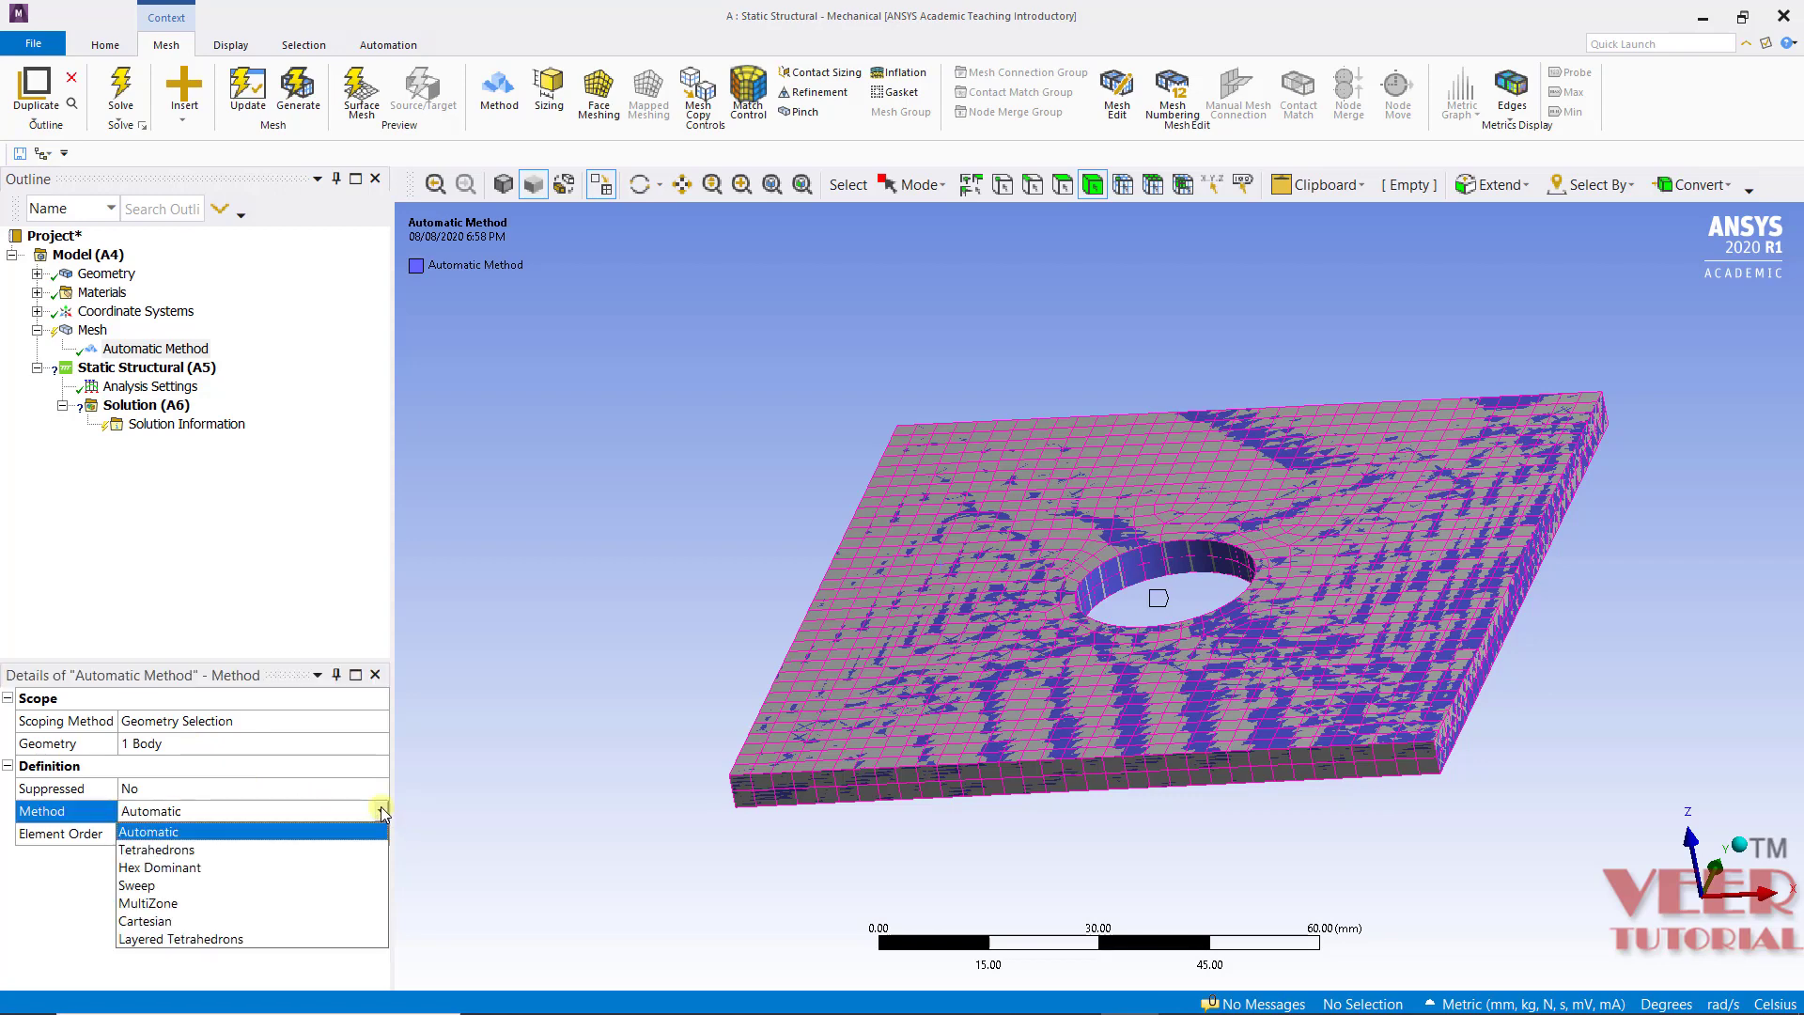
{"action": "left_click", "coordinate": [188, 849]}
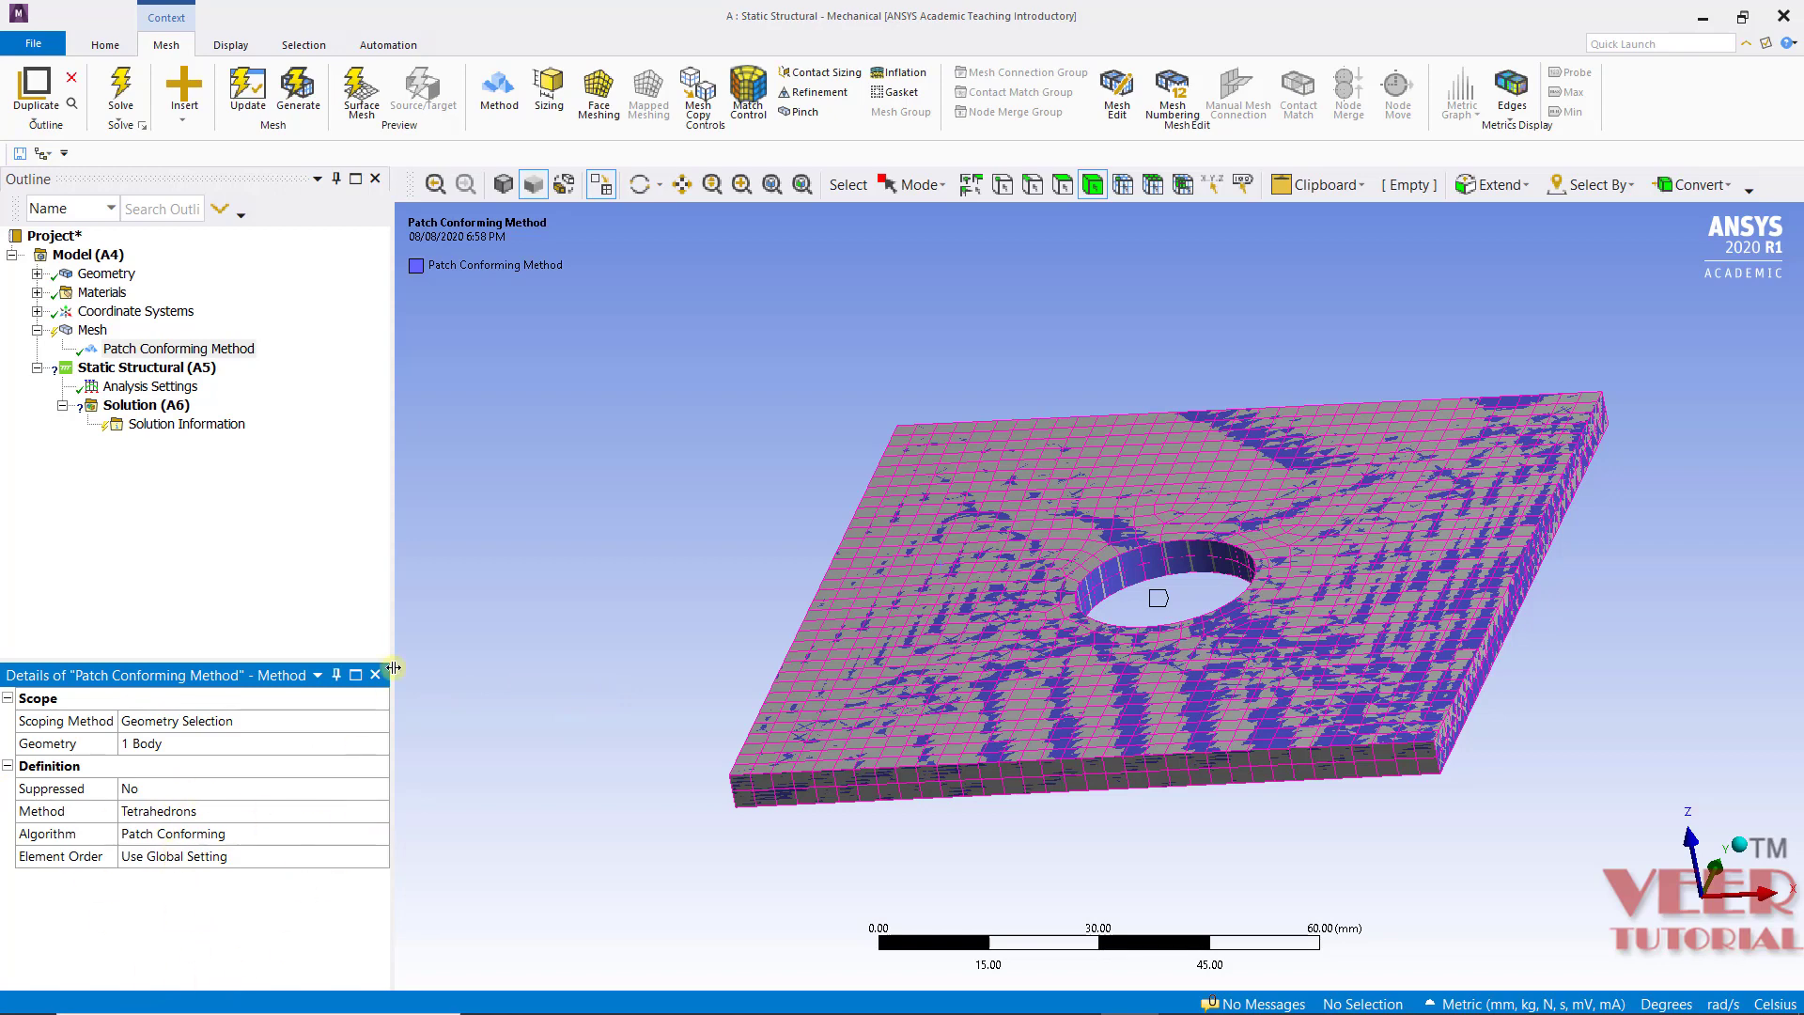
{"action": "left_click", "coordinate": [91, 331]}
{"action": "right_click", "coordinate": [91, 330]}
{"action": "left_click", "coordinate": [668, 403]}
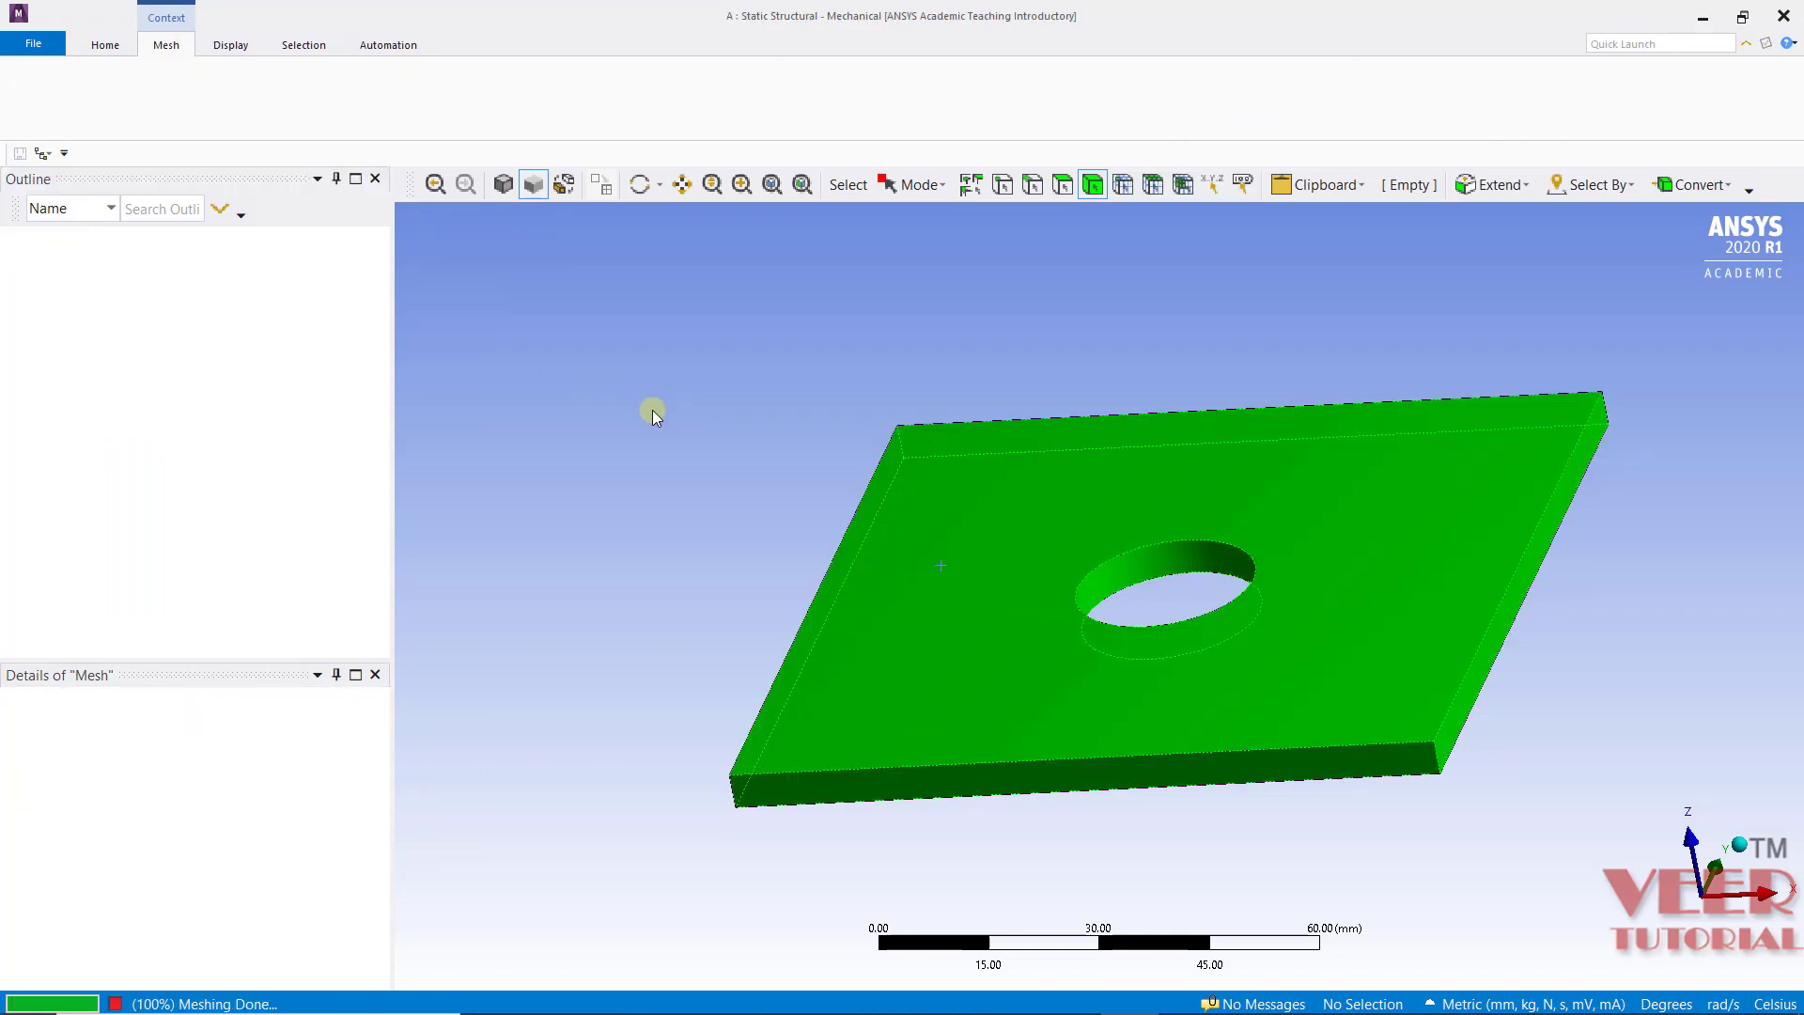
{"action": "middle_click_drag", "start_coordinate": [652, 409], "coordinate": [531, 392]}
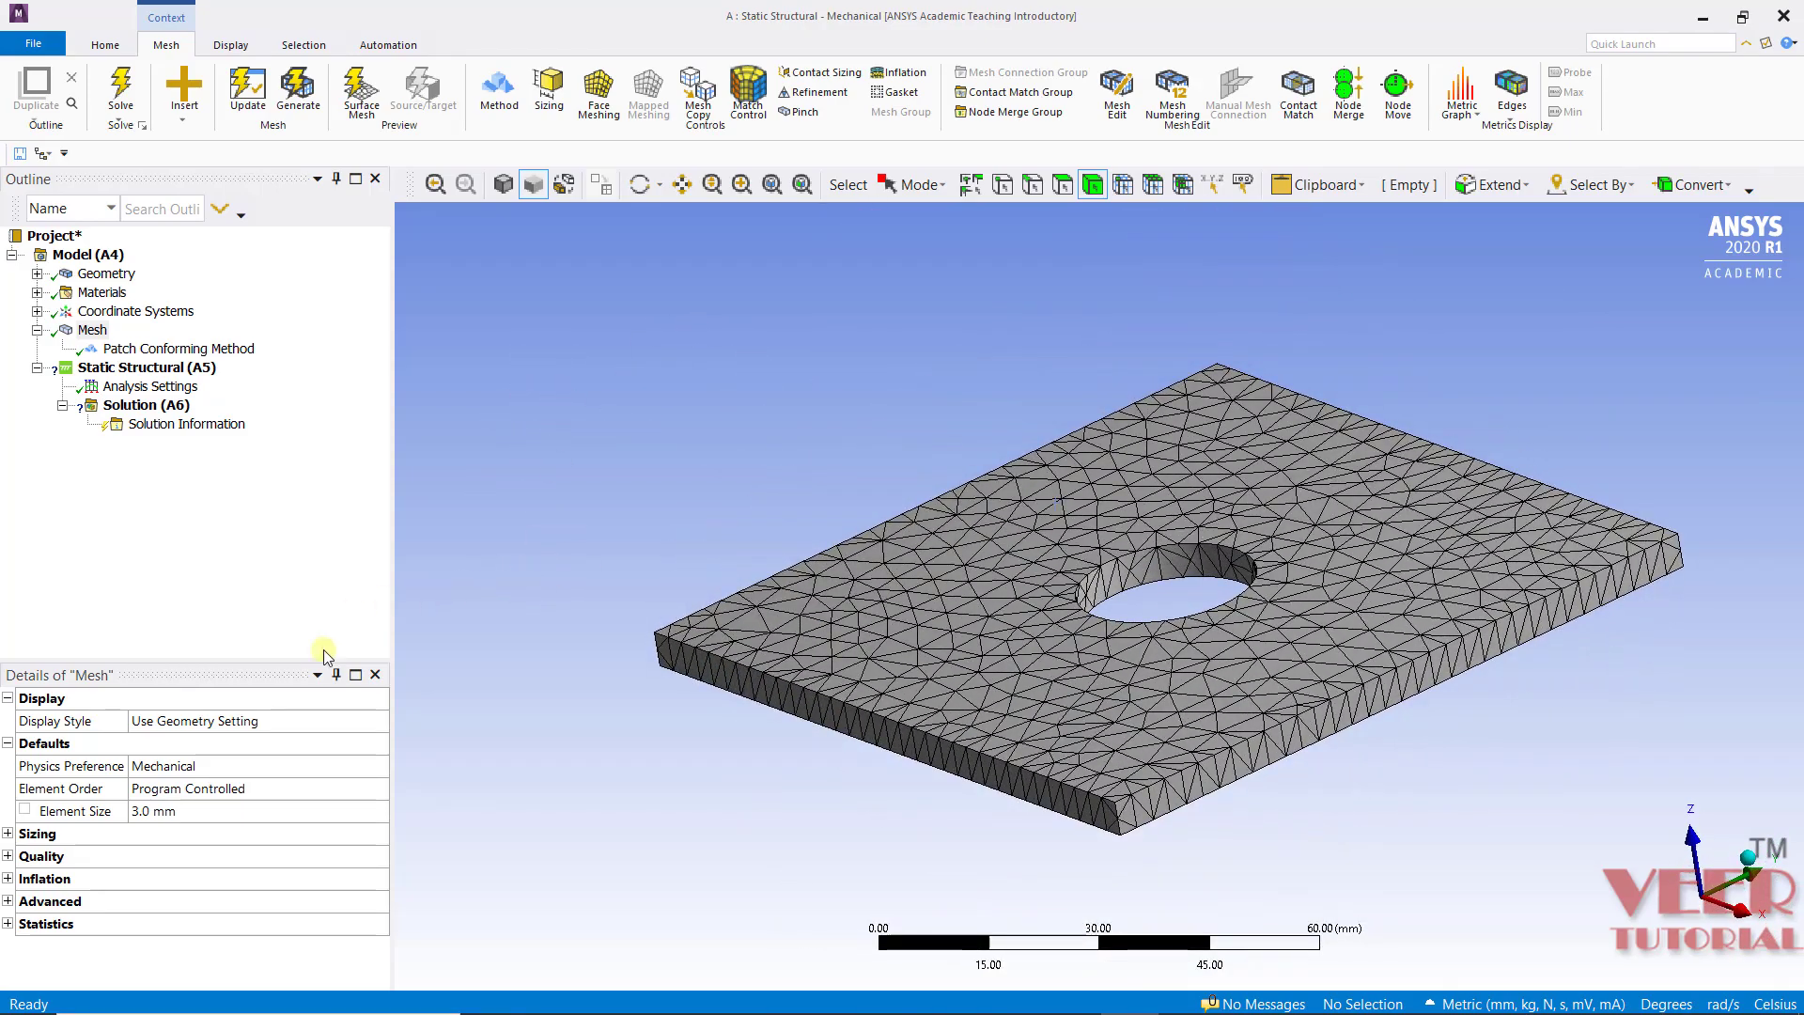
- Set the global element size to 1 mm and regenerate the tetrahedral mesh
{"action": "left_click", "coordinate": [160, 814]}
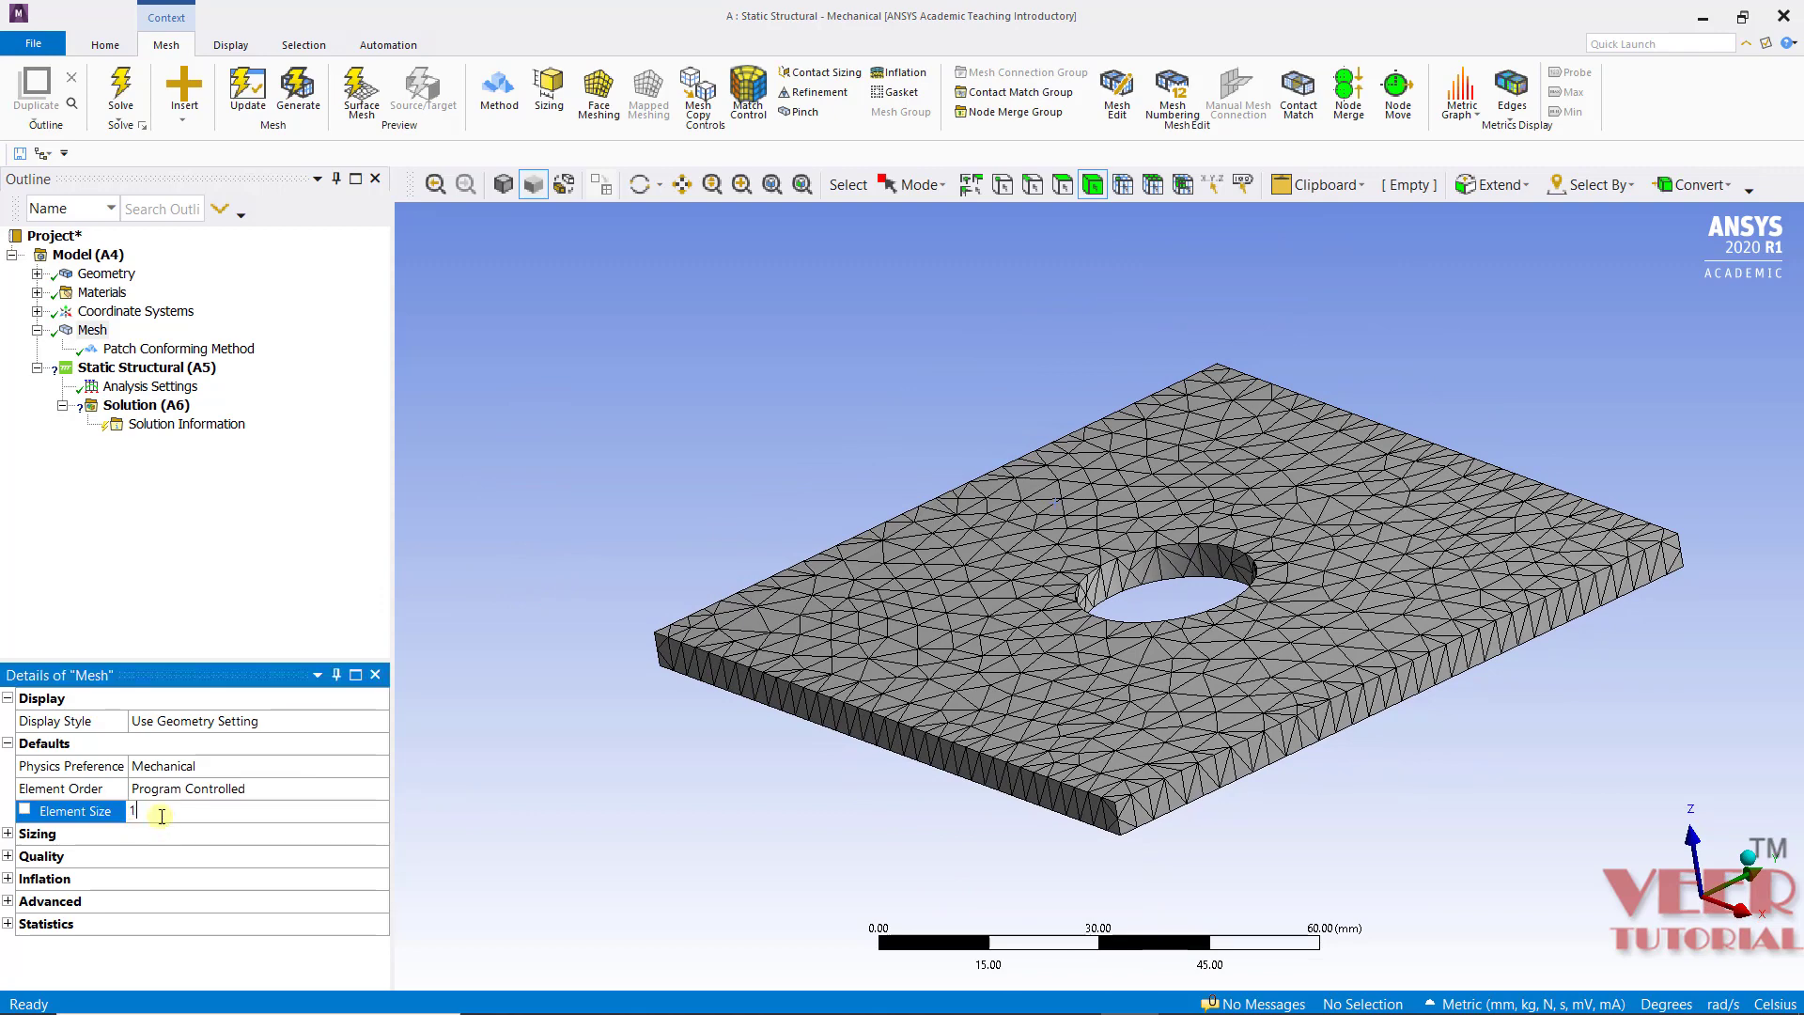
{"action": "type", "text": "1"}
{"action": "key", "text": "Return"}
{"action": "left_click", "coordinate": [94, 329]}
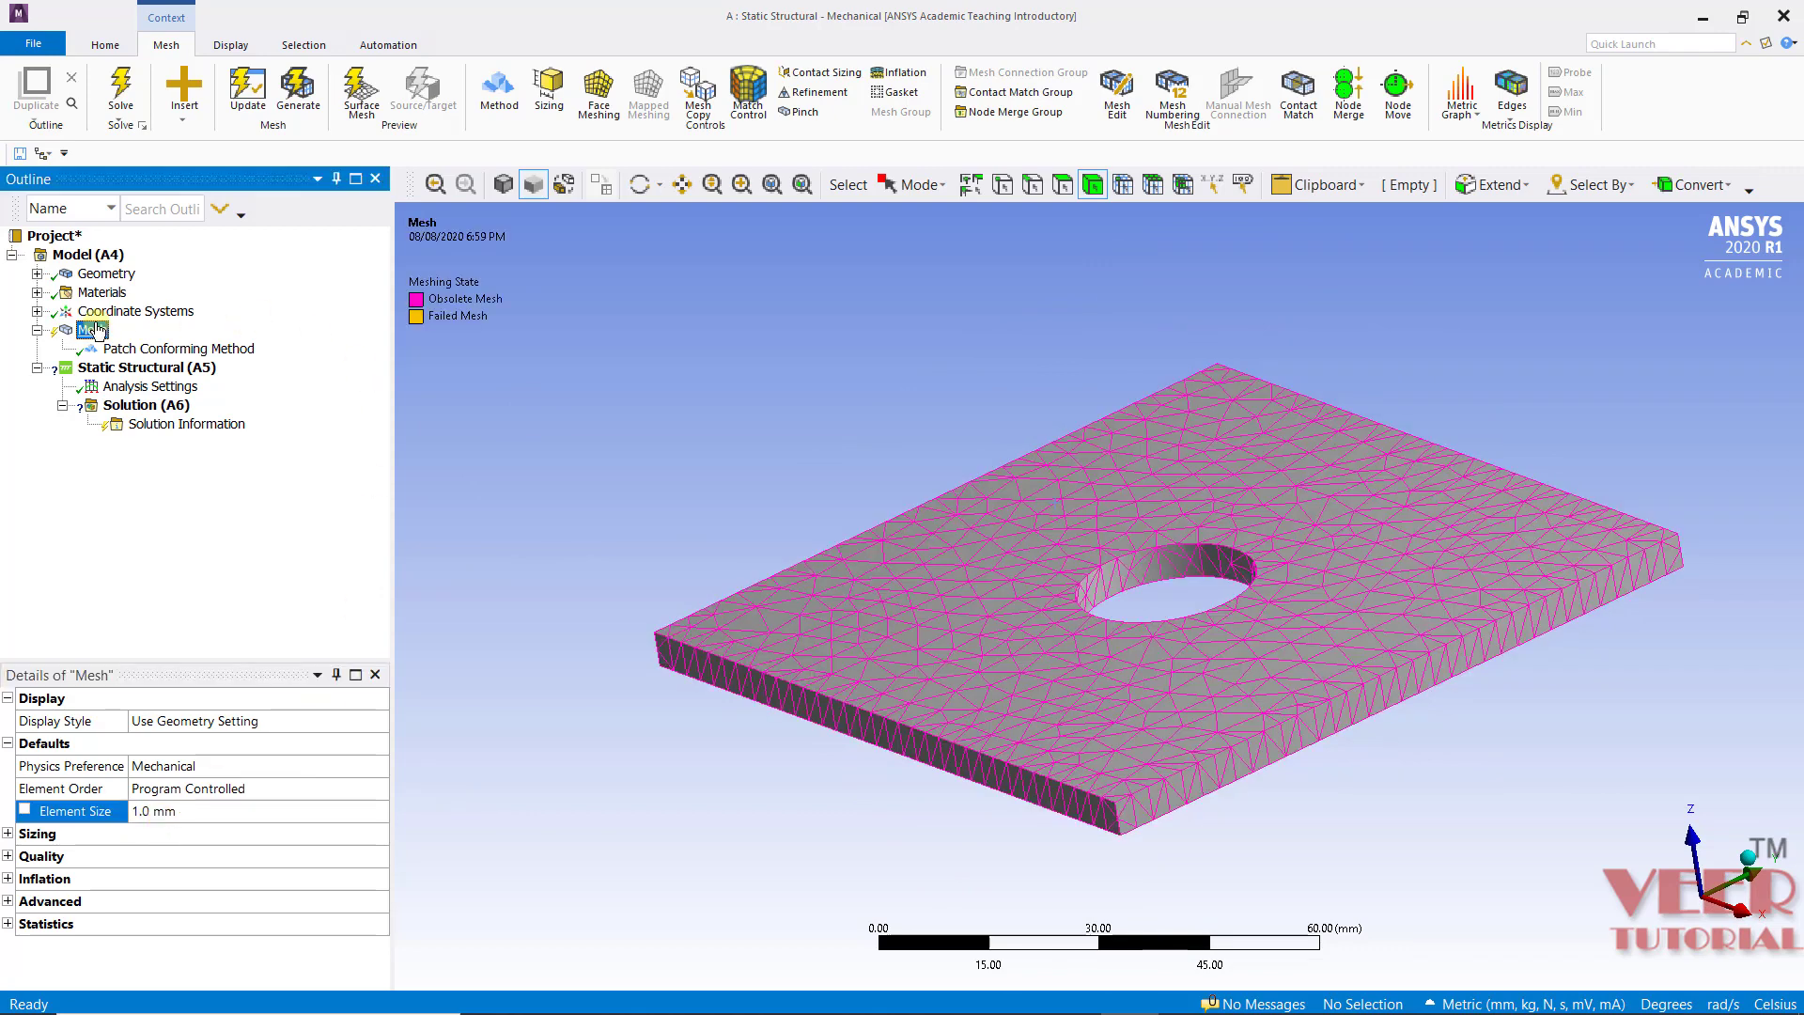
{"action": "right_click", "coordinate": [94, 330]}
{"action": "left_click", "coordinate": [179, 386]}
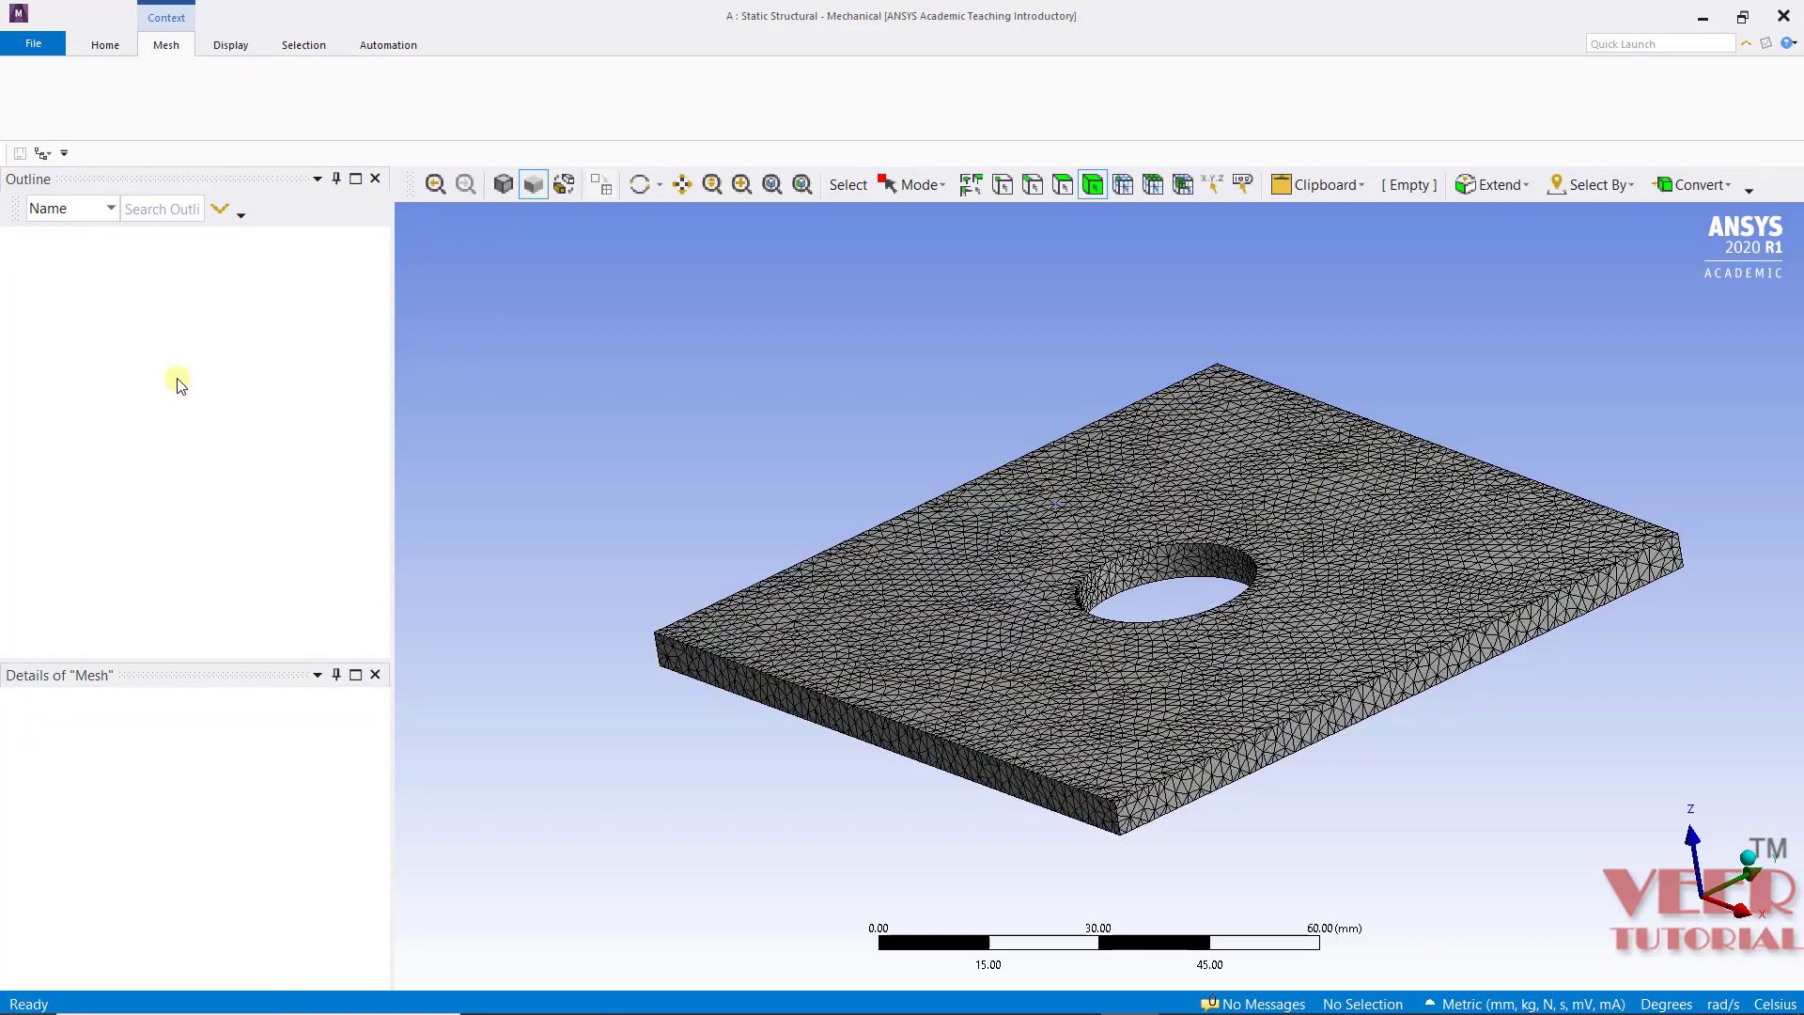
{"action": "mouse_move", "coordinate": [583, 524]}
{"action": "middle_mouse_down"}
{"action": "mouse_move", "coordinate": [596, 623]}
{"action": "mouse_move", "coordinate": [604, 511]}
{"action": "middle_mouse_up"}
{"action": "middle_click_drag", "start_coordinate": [1227, 606], "coordinate": [857, 499]}
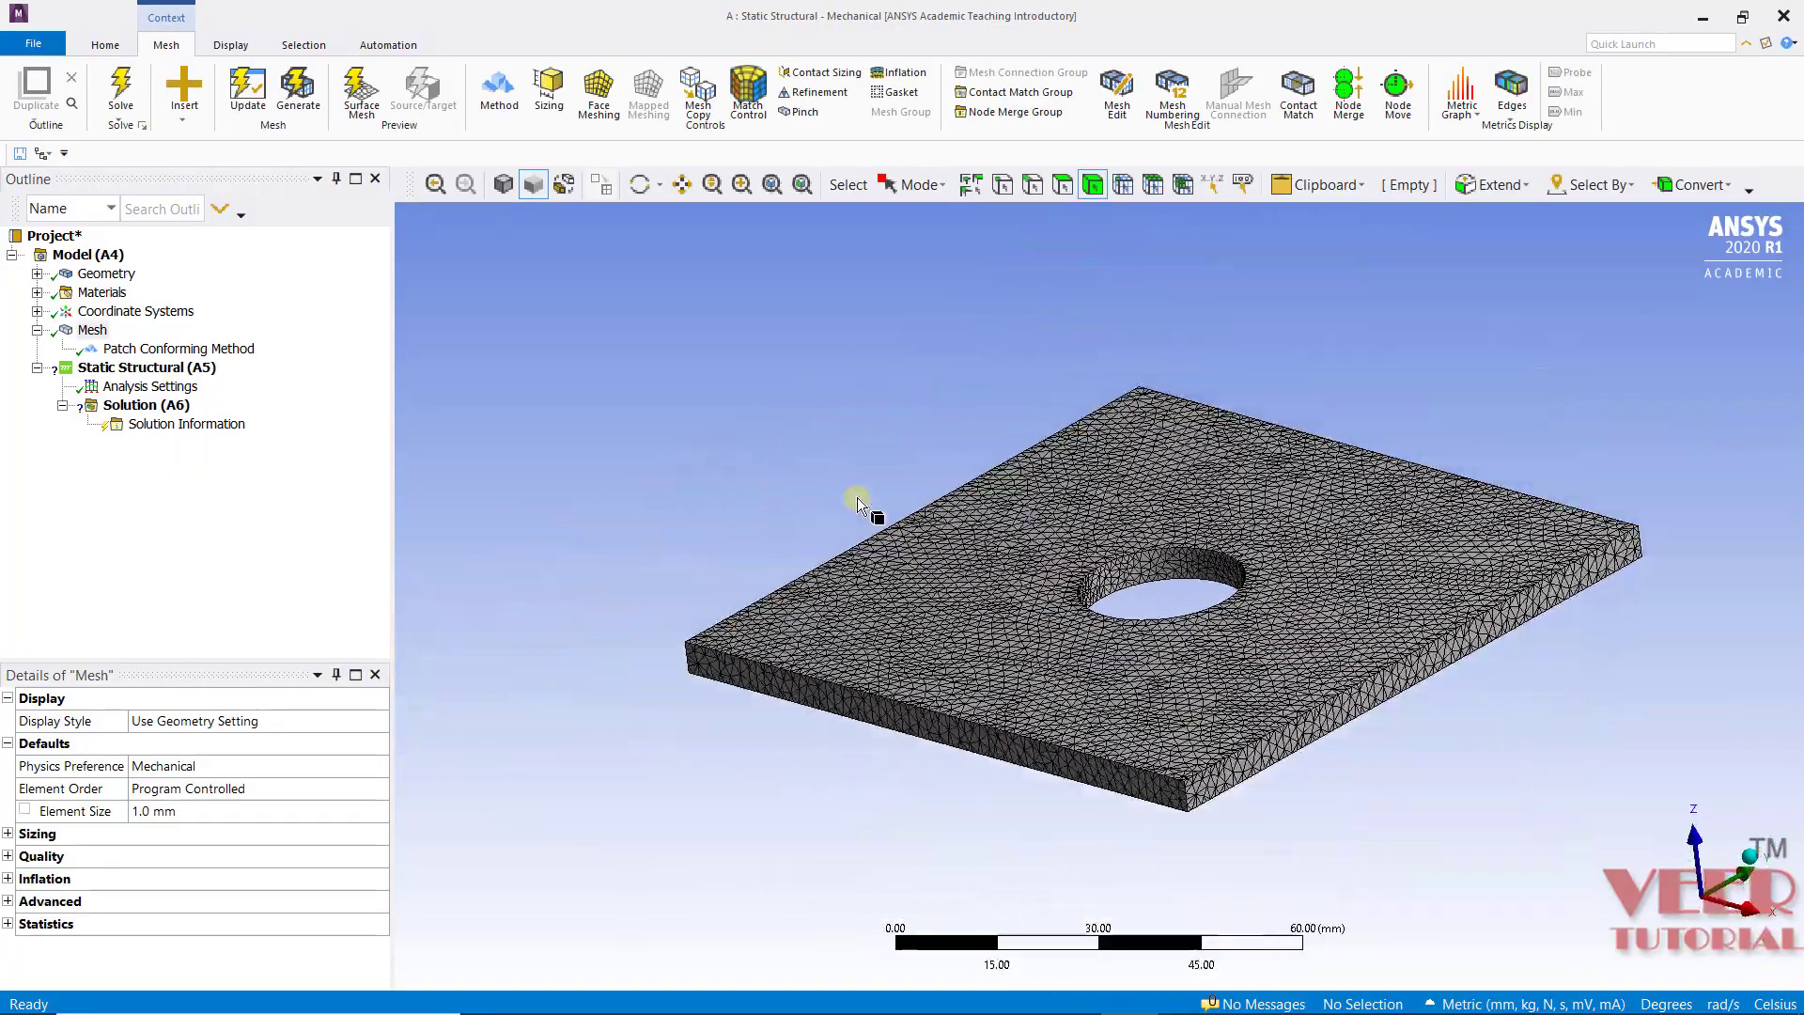
- Expand the mesh Statistics to check the node and element counts
{"action": "left_click", "coordinate": [8, 924]}
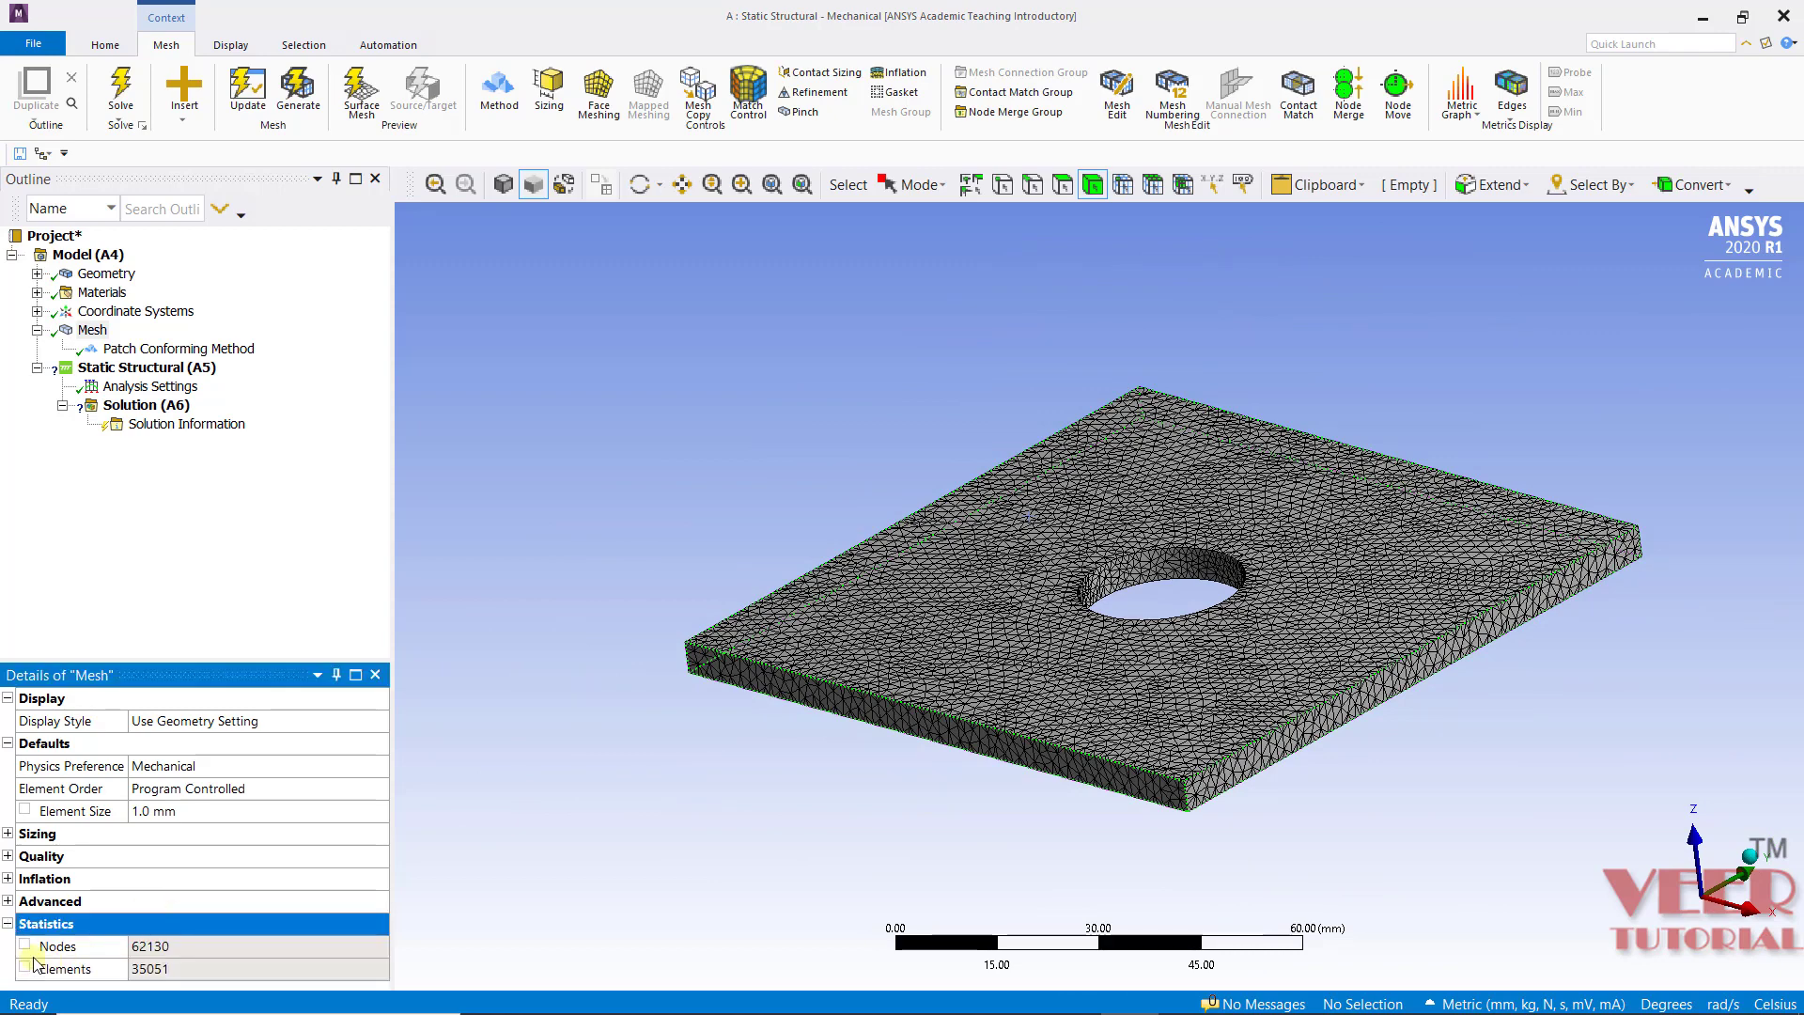